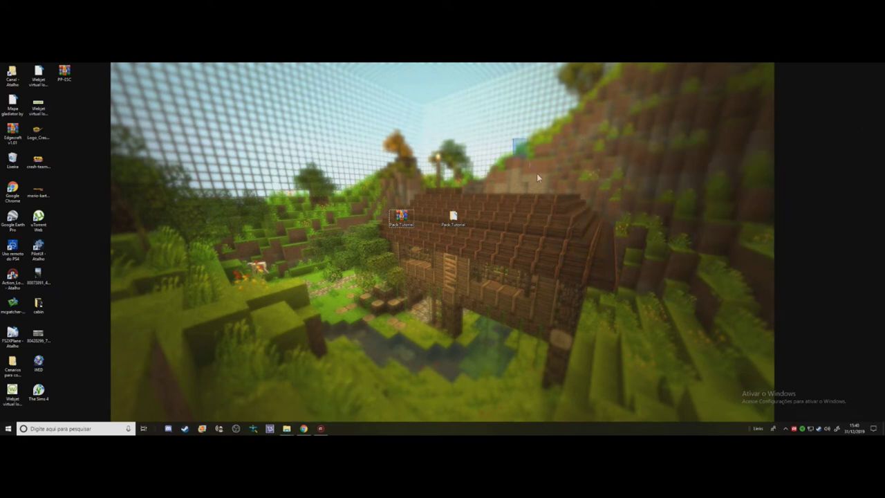
- Rearrange the desktop icons, moving the Pack Tutorial icon up and to the left
{"action": "left_click_drag", "start_coordinate": [799, 306], "coordinate": [671, 98]}
{"action": "left_click_drag", "start_coordinate": [571, 351], "coordinate": [753, 62]}
{"action": "mouse_move", "coordinate": [769, 119]}
{"action": "left_mouse_down"}
{"action": "mouse_move", "coordinate": [600, 252]}
{"action": "mouse_move", "coordinate": [652, 311]}
{"action": "left_mouse_up"}
{"action": "left_click_drag", "start_coordinate": [400, 215], "coordinate": [297, 158]}
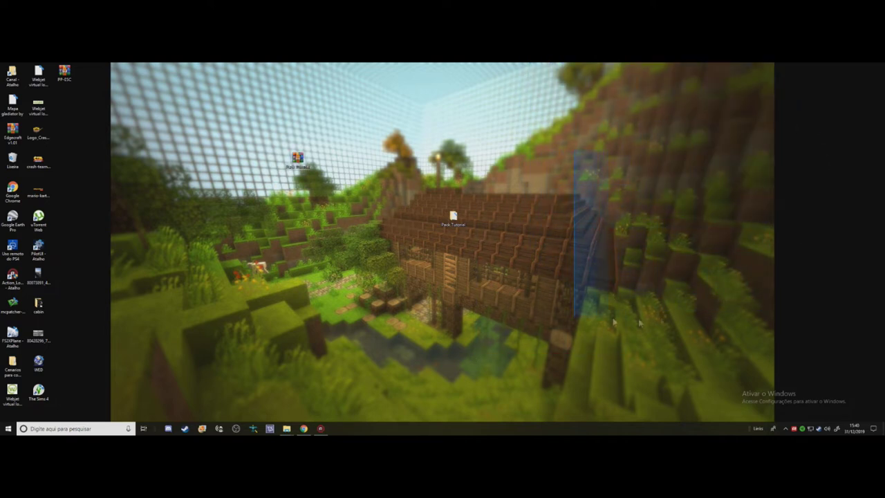
- Open the NOVO BANNER DO CANAL image from the Canal banner folder
{"action": "double_click", "coordinate": [11, 74]}
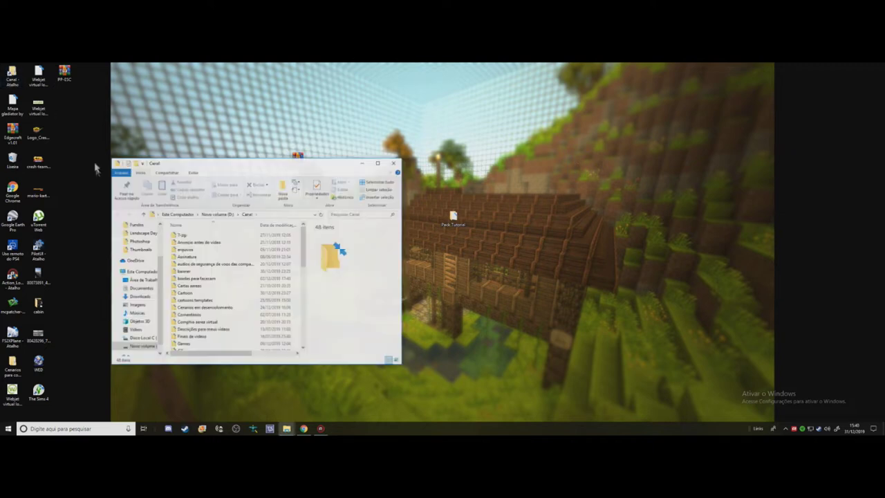
{"action": "double_click", "coordinate": [183, 272]}
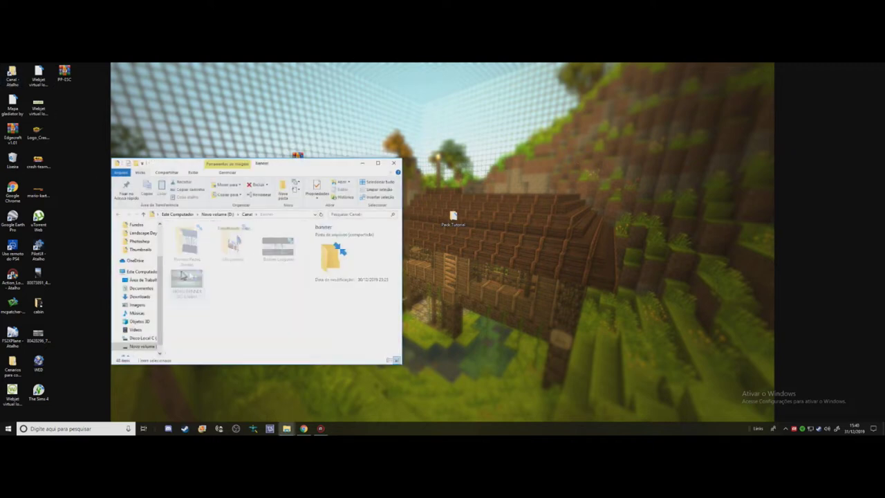
{"action": "left_click", "coordinate": [183, 283]}
{"action": "key", "text": "Return"}
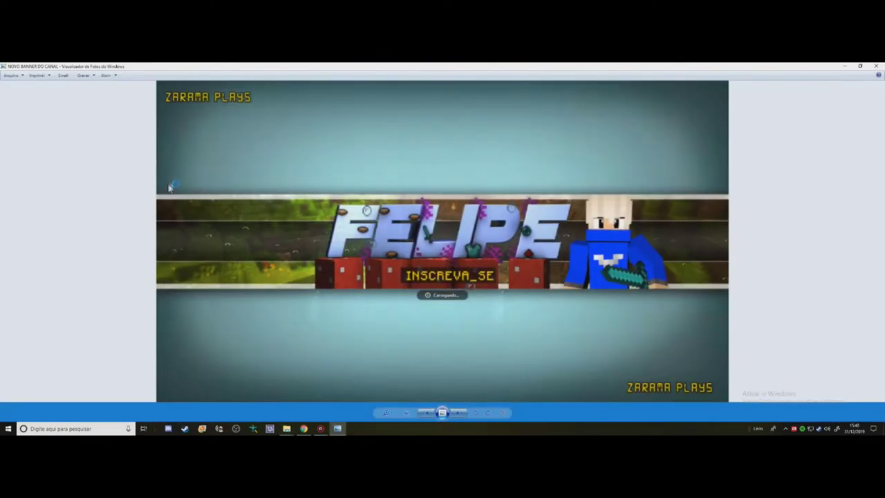
- Zoom into the channel banner, pan across its lower parts, zoom back out and close the viewer
{"action": "scroll", "coordinate": [116, 207], "scroll_direction": "up", "scroll_amount": 1}
{"action": "scroll", "coordinate": [140, 188], "scroll_direction": "up", "scroll_amount": 2}
{"action": "left_click_drag", "start_coordinate": [141, 188], "coordinate": [201, 142]}
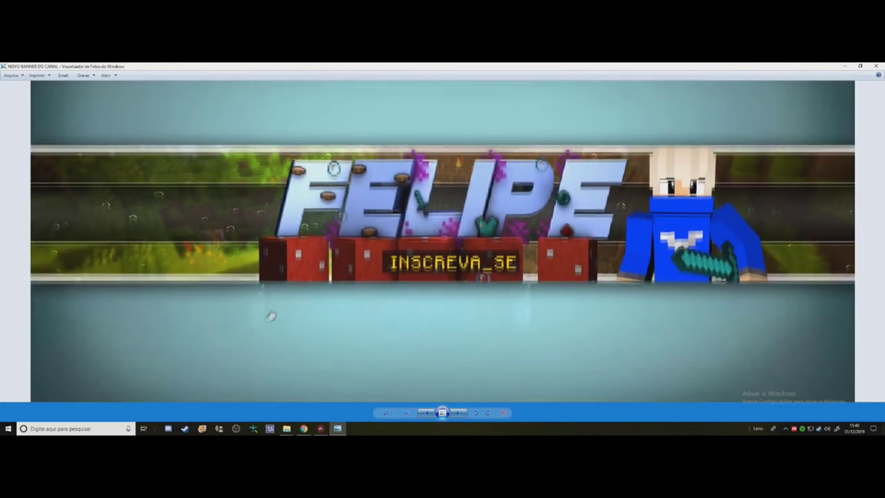
{"action": "left_click_drag", "start_coordinate": [270, 312], "coordinate": [387, 265]}
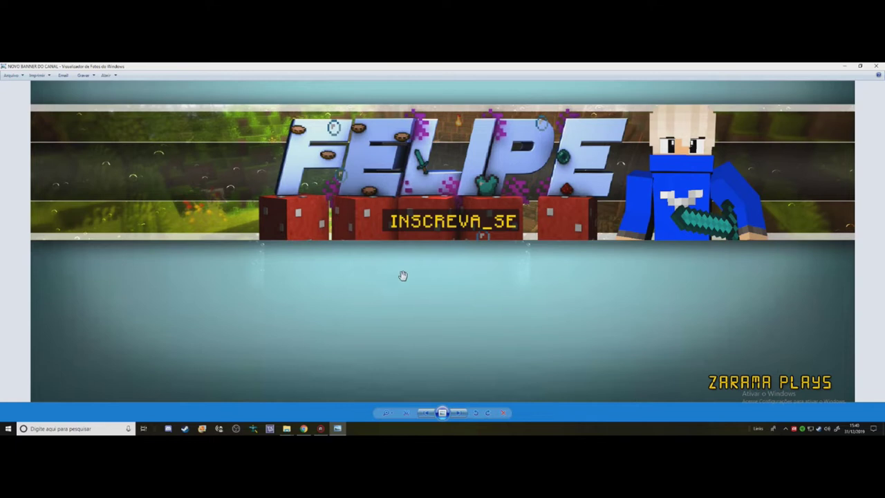
{"action": "scroll", "coordinate": [702, 229], "scroll_direction": "down", "scroll_amount": 2}
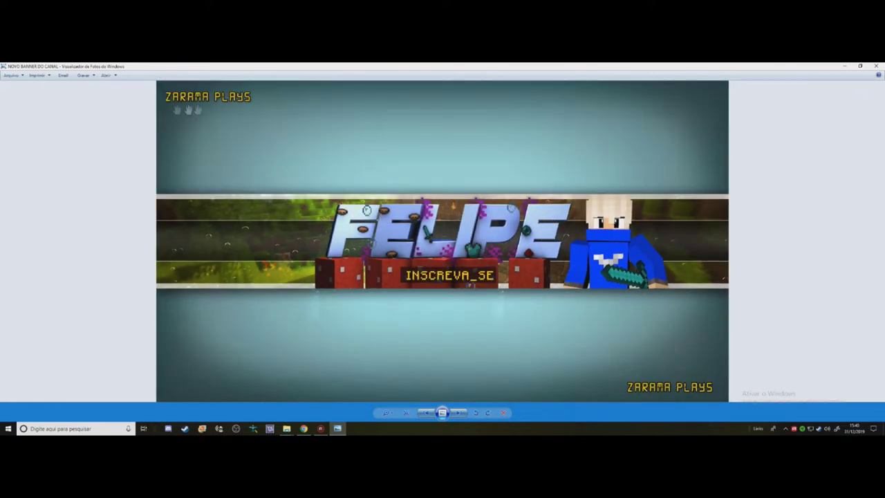
{"action": "left_click", "coordinate": [876, 66]}
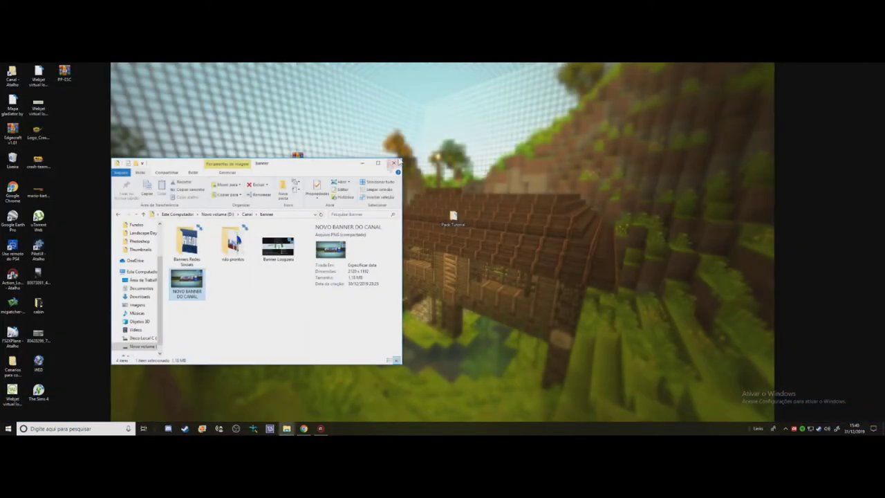
- Close the banner folder, open Pack Tutorial, peek into its Photoshop folder and read the credits note
{"action": "left_click", "coordinate": [395, 163]}
{"action": "double_click", "coordinate": [453, 218]}
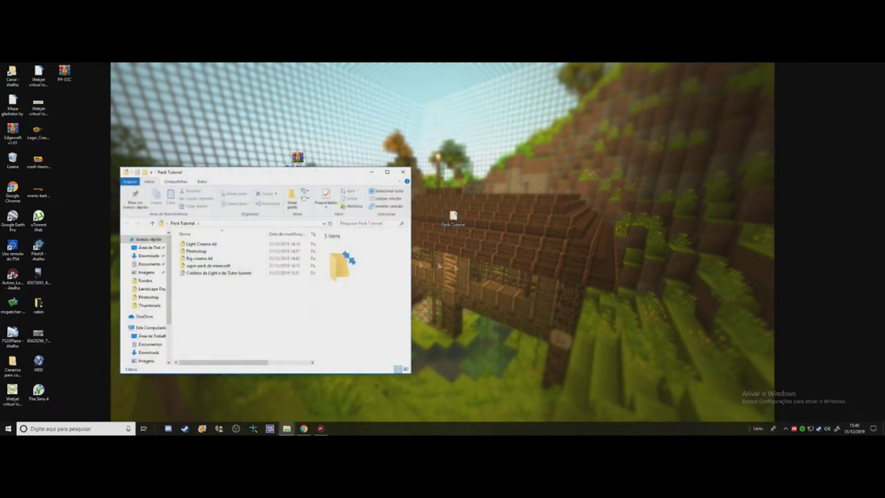
{"action": "double_click", "coordinate": [197, 251]}
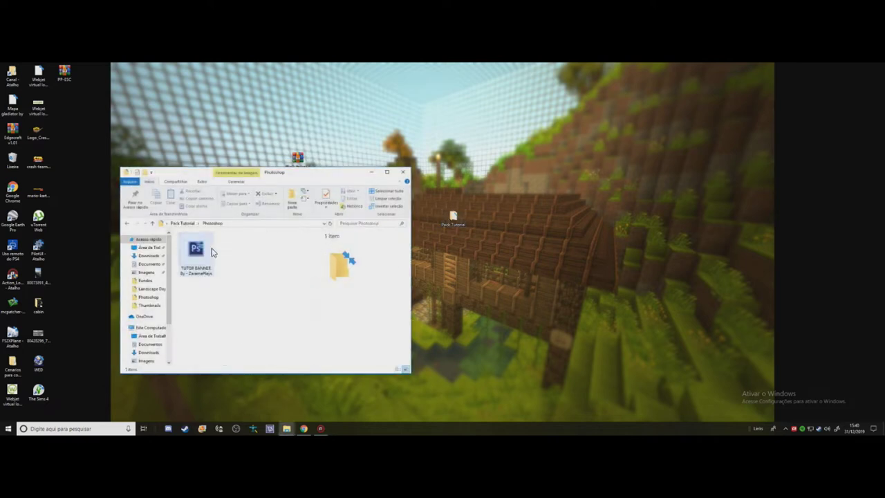
{"action": "key", "text": "alt+Left"}
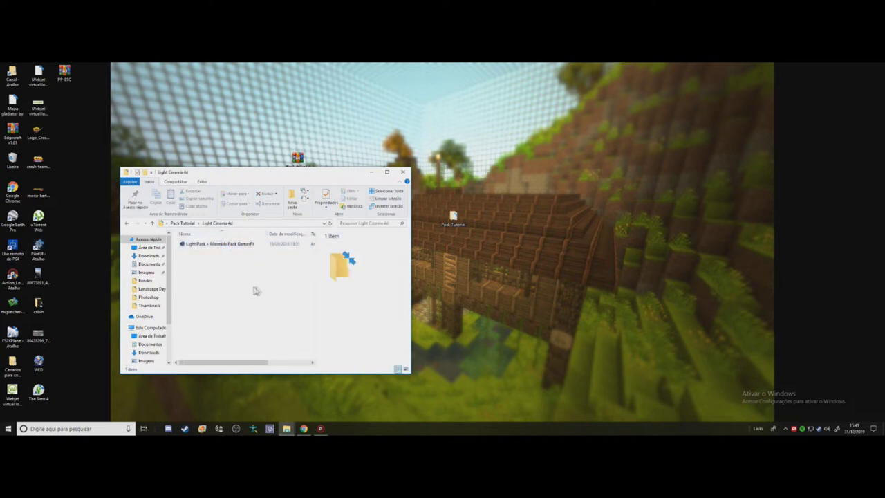
{"action": "double_click", "coordinate": [197, 250]}
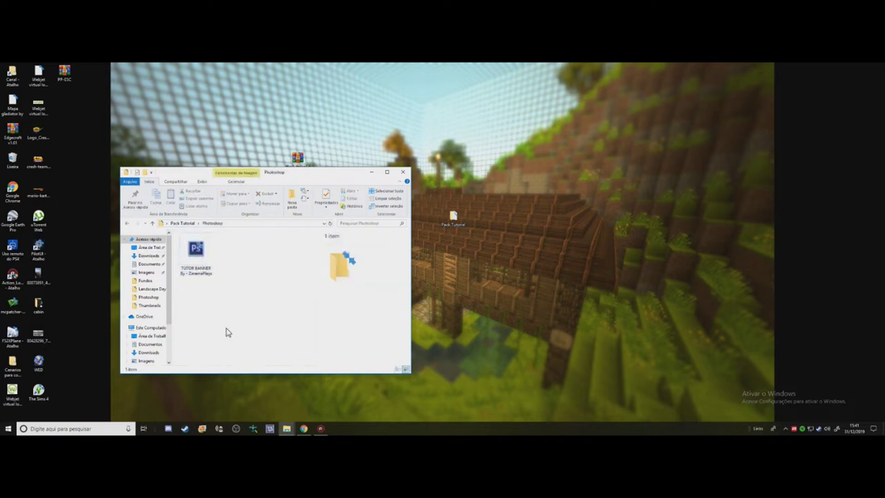
{"action": "key", "text": "alt+Left"}
{"action": "double_click", "coordinate": [252, 273]}
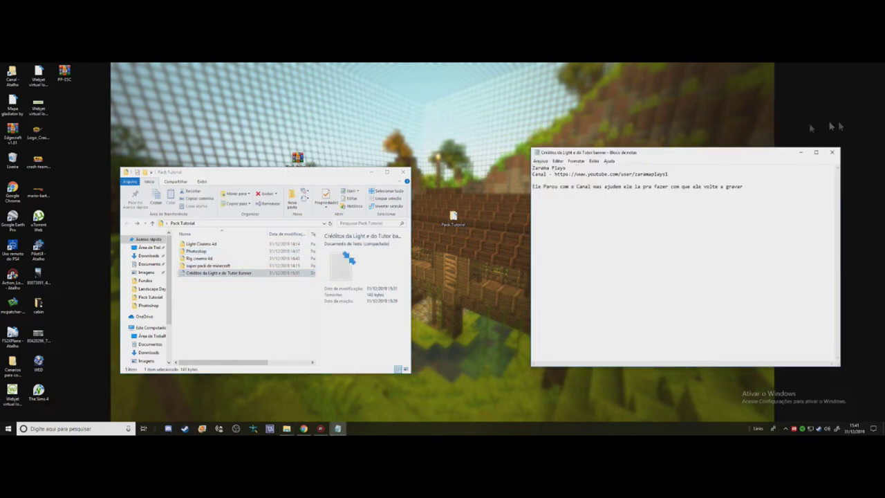
{"action": "left_click", "coordinate": [832, 152]}
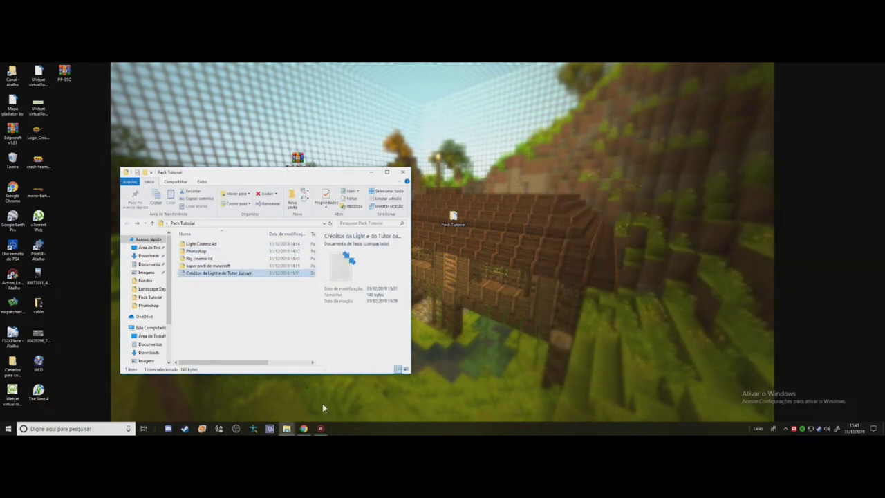
- Browse the channel's uploaded videos, then open the Pack Tutorial MediaFire link from the Downloads bookmarks
{"action": "left_click", "coordinate": [304, 428]}
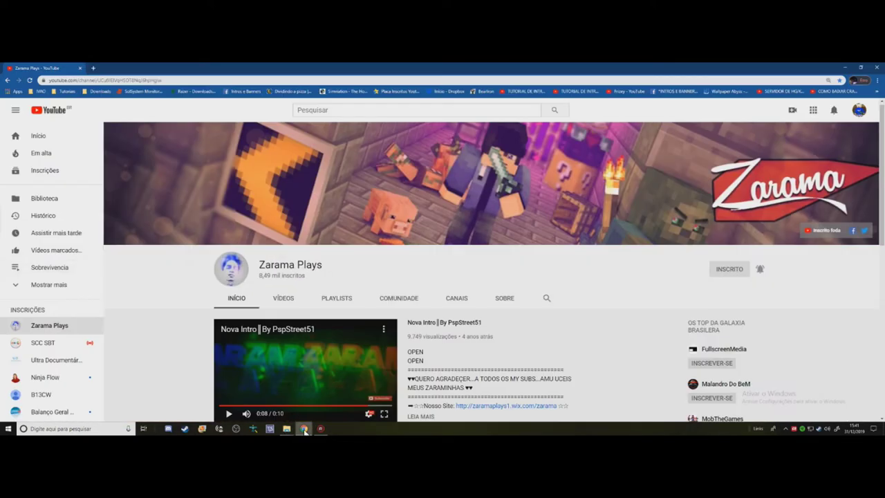
{"action": "left_click_drag", "start_coordinate": [468, 272], "coordinate": [146, 261]}
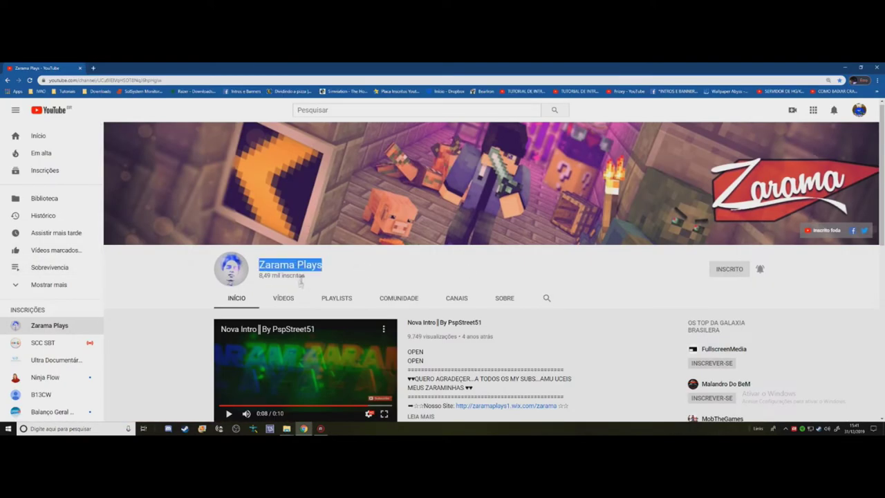
{"action": "left_click", "coordinate": [283, 298]}
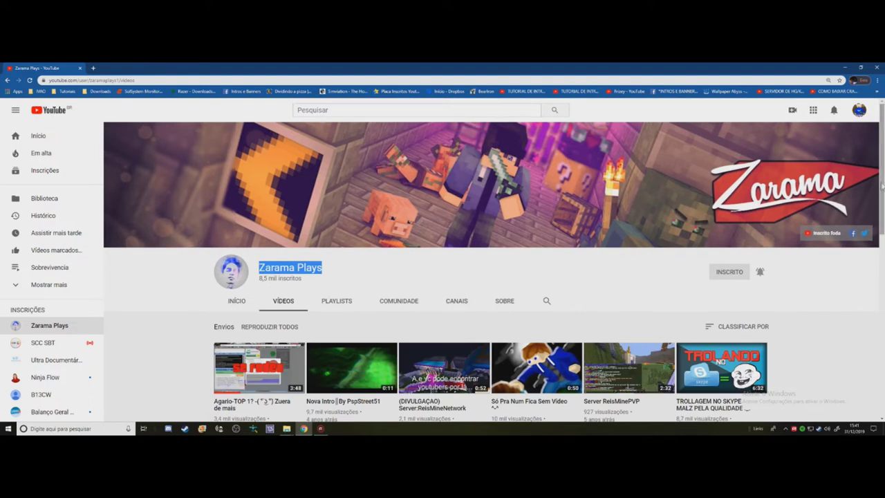
{"action": "scroll", "coordinate": [112, 328], "scroll_direction": "down", "scroll_amount": 1}
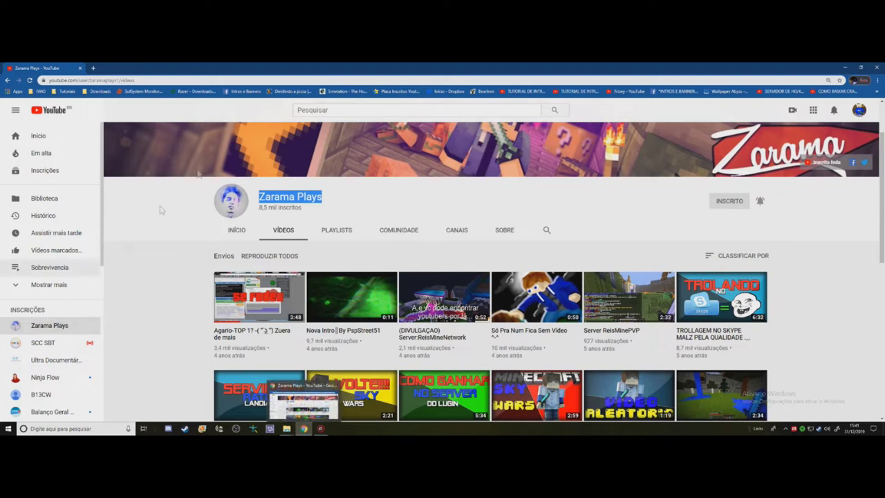
{"action": "left_click", "coordinate": [99, 92]}
{"action": "left_click", "coordinate": [104, 101]}
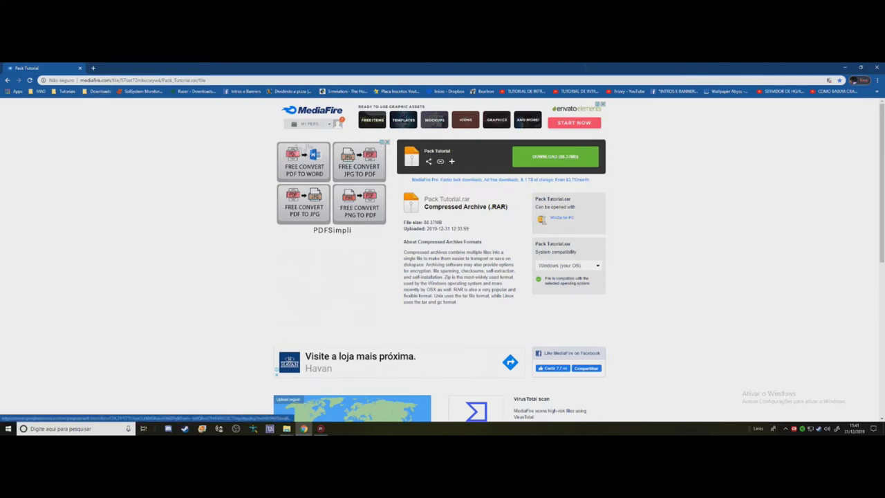
- Open the Tutoriais bookmark folder in the browser
{"action": "left_click", "coordinate": [70, 92]}
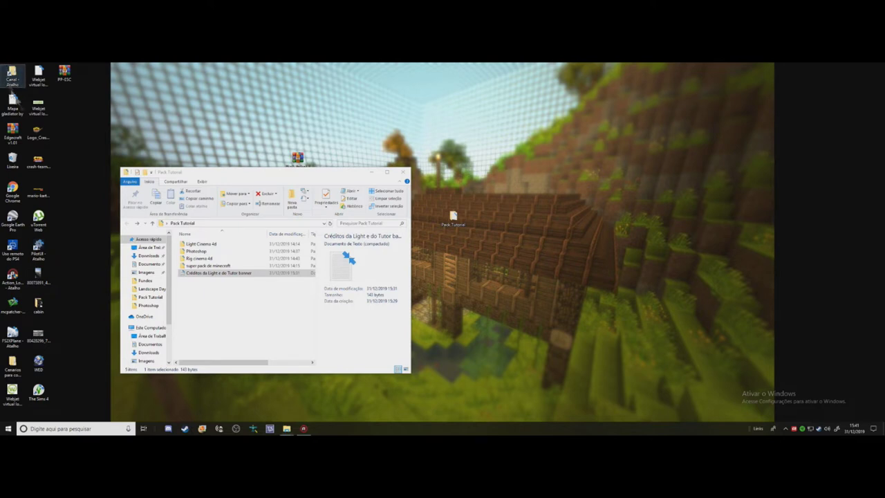
- Launch Cinema 4D from the CINEMA 4D - Atalho shortcut in Canal > Programas
{"action": "double_click", "coordinate": [12, 76]}
{"action": "scroll", "coordinate": [249, 305], "scroll_direction": "down", "scroll_amount": 2}
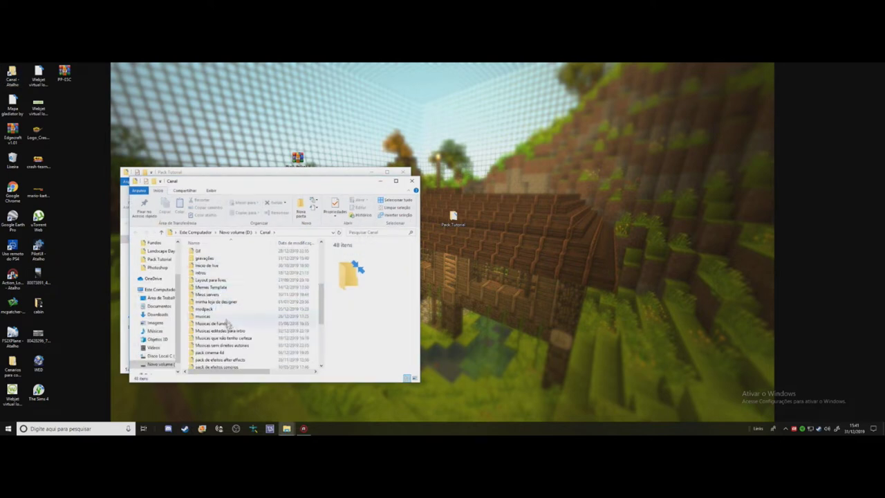
{"action": "scroll", "coordinate": [225, 263], "scroll_direction": "down", "scroll_amount": 5}
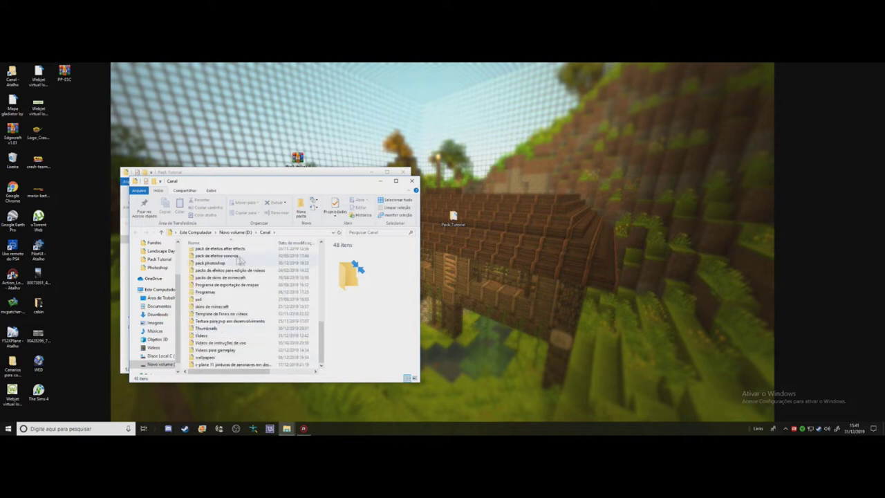
{"action": "double_click", "coordinate": [208, 292]}
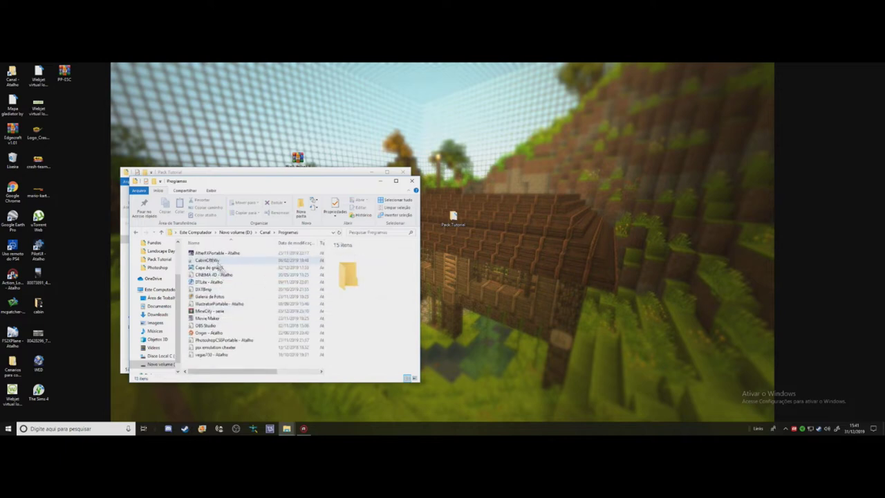
{"action": "double_click", "coordinate": [216, 275]}
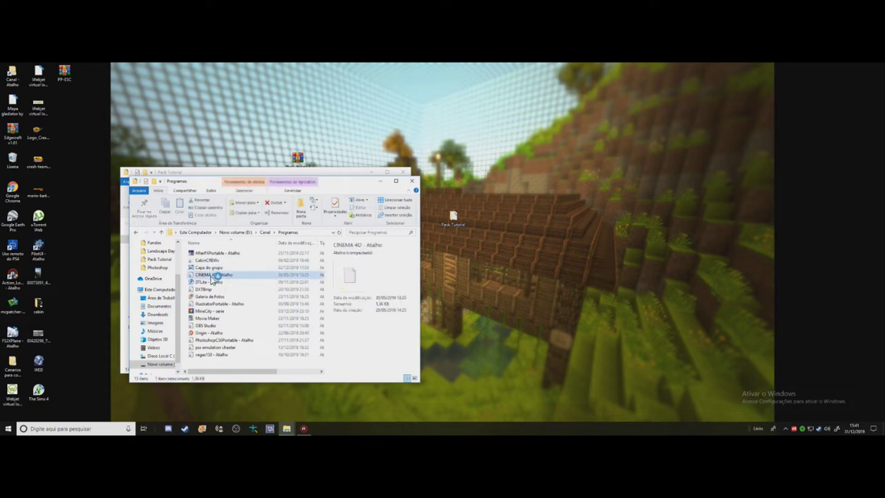
- Minimize and rearrange the folder windows, reopen Pack Tutorial, and close the Programas window
{"action": "left_click", "coordinate": [380, 181]}
{"action": "left_click_drag", "start_coordinate": [755, 109], "coordinate": [522, 159]}
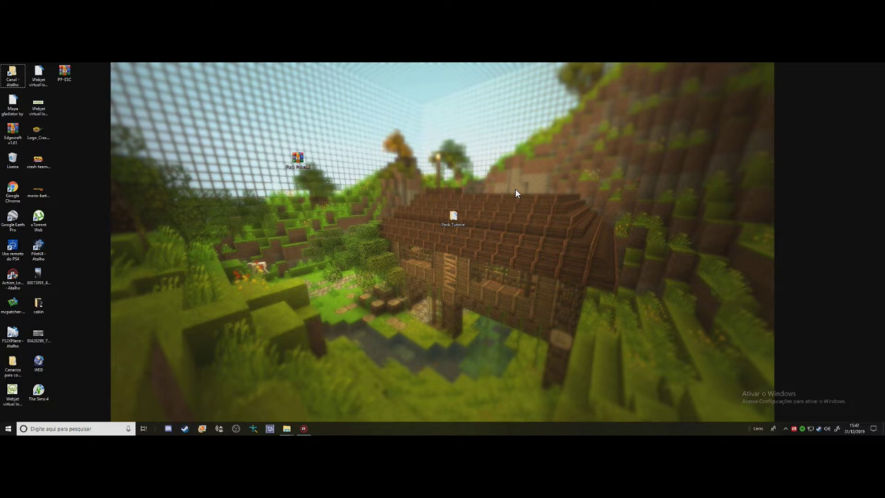
{"action": "double_click", "coordinate": [453, 217]}
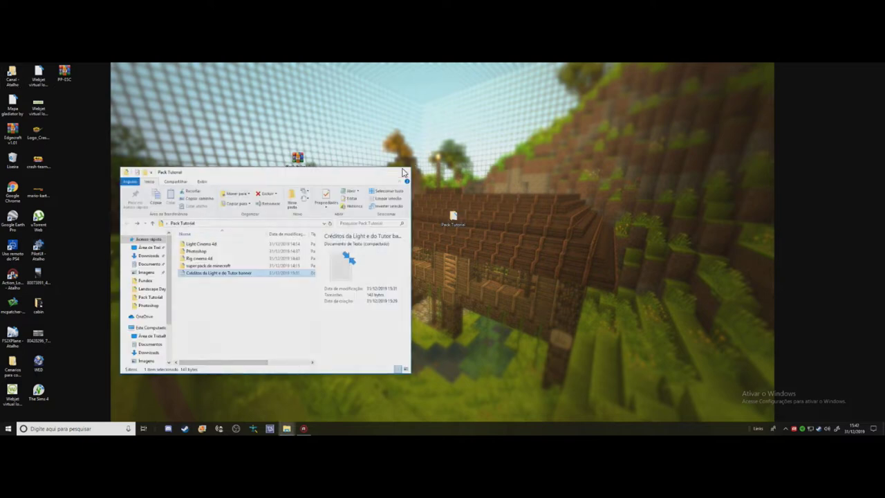
{"action": "left_click_drag", "start_coordinate": [442, 183], "coordinate": [344, 297]}
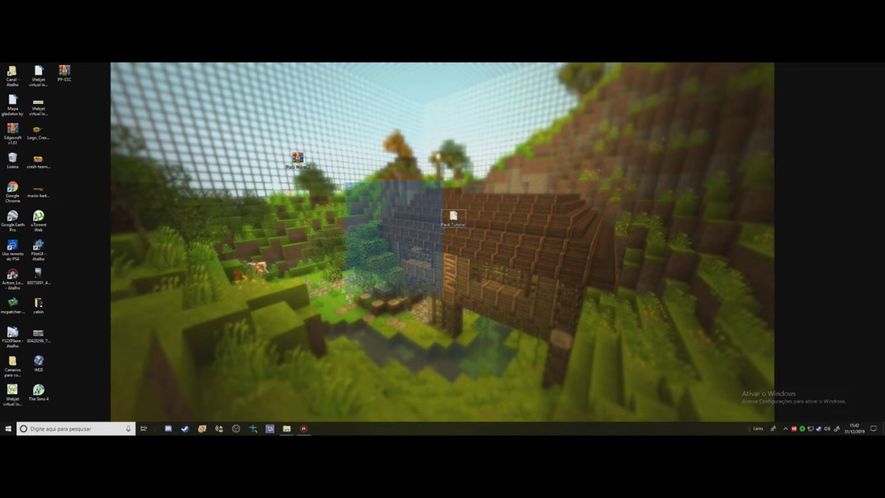
{"action": "left_click", "coordinate": [286, 429]}
{"action": "mouse_move", "coordinate": [332, 401]}
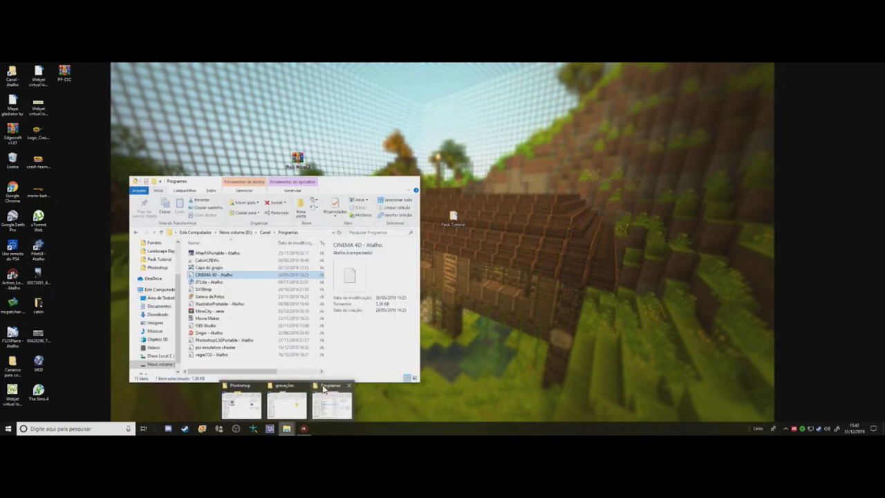
{"action": "left_click", "coordinate": [349, 386]}
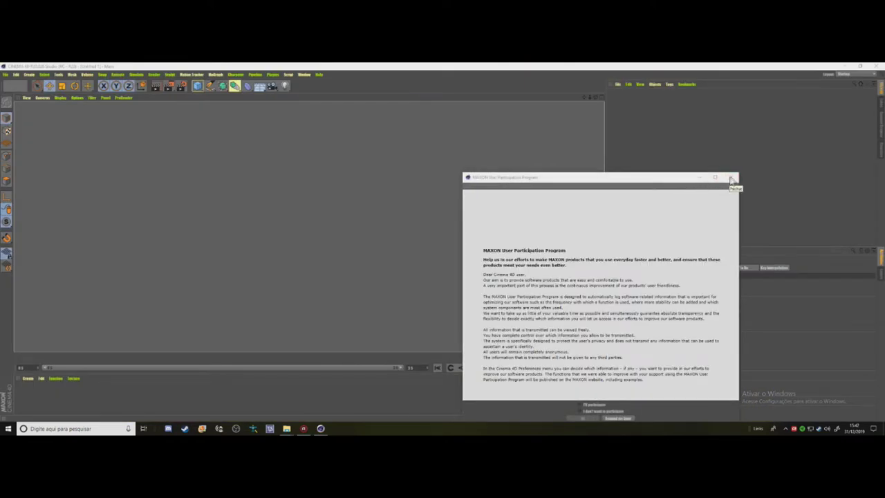
- Dismiss the participation notice and copy the Light Cinema 4d folder path from File Explorer
{"action": "left_click", "coordinate": [731, 179]}
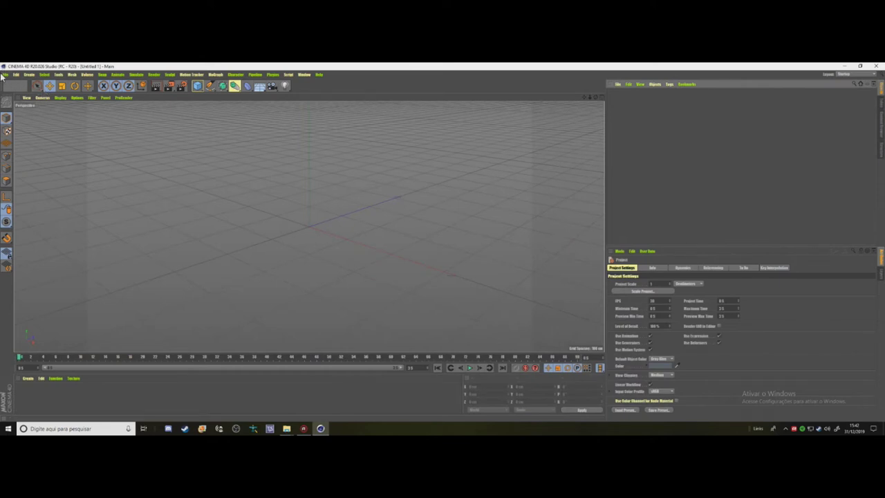
{"action": "left_click", "coordinate": [7, 75]}
{"action": "left_click", "coordinate": [25, 94]}
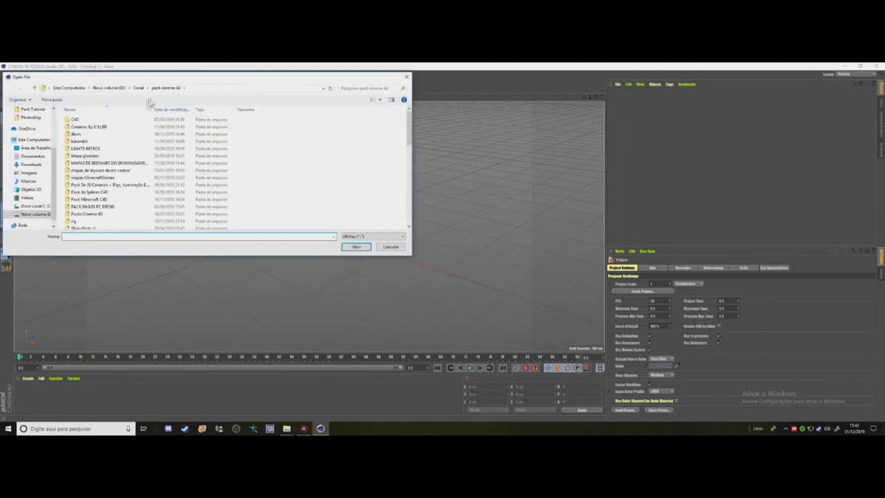
{"action": "left_click", "coordinate": [271, 396]}
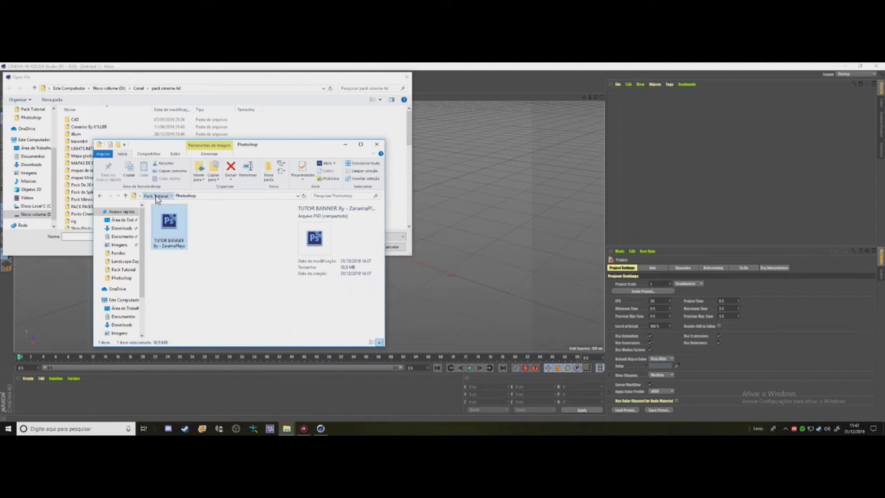
{"action": "left_click", "coordinate": [157, 197]}
{"action": "double_click", "coordinate": [174, 208]}
{"action": "left_click", "coordinate": [214, 196]}
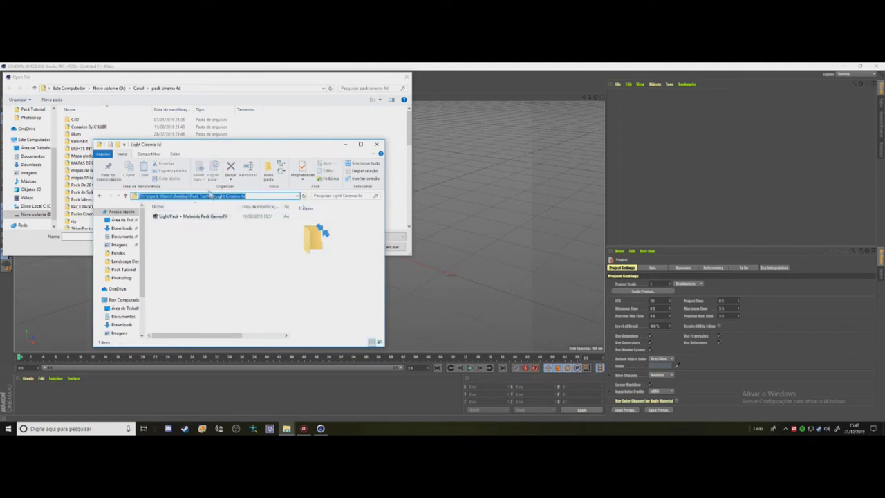
- Paste that path into the Open File dialog and open the Light Pack scene file
{"action": "left_click", "coordinate": [213, 83]}
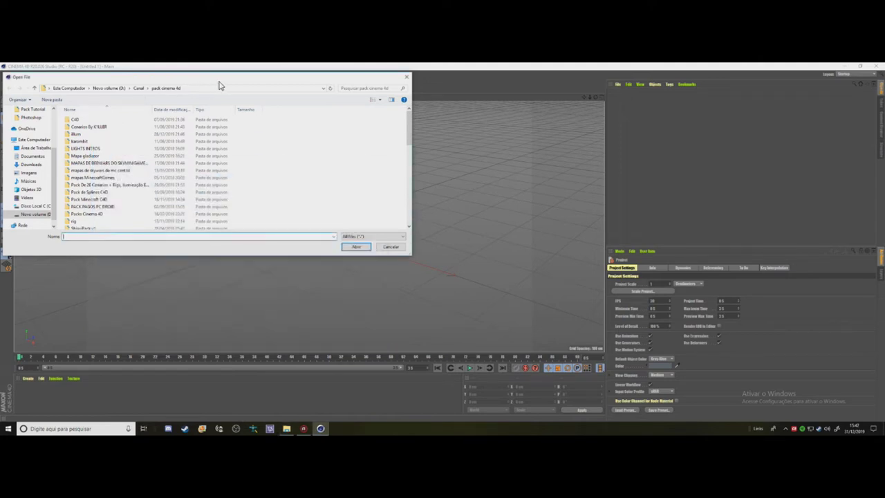
{"action": "left_click", "coordinate": [227, 87]}
{"action": "type", "text": "D:\\Felipe b Vitorio\\Desktop\\Pack Tutorial\\Light Cinema 4d"}
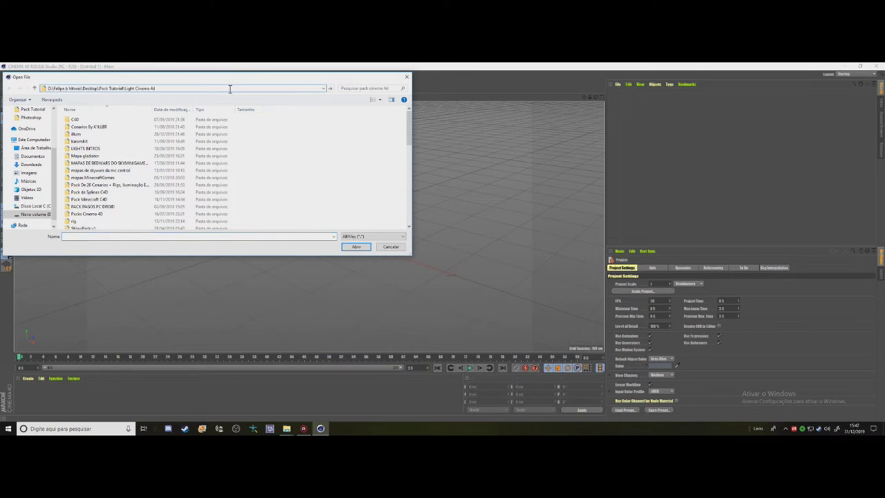
{"action": "key", "text": "Return"}
{"action": "double_click", "coordinate": [130, 120]}
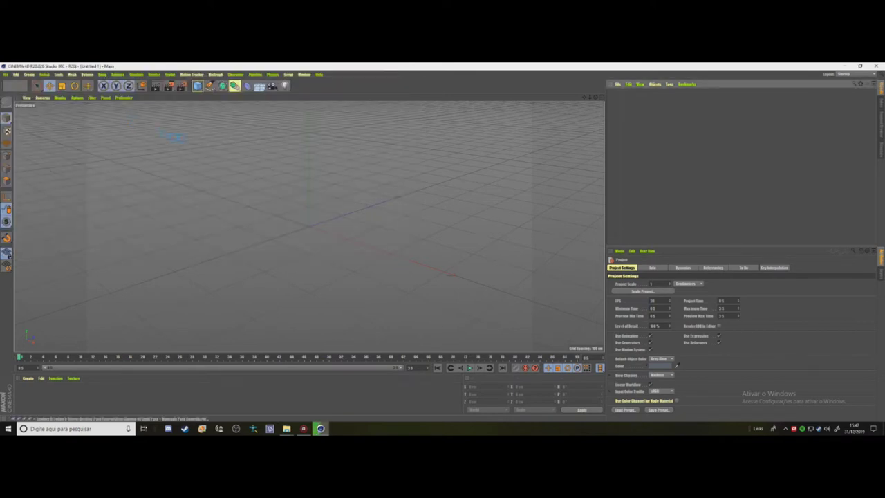
- Dismiss the load warning, select the MoText object and replace LIGHT with GEOVANE in its Text field
{"action": "left_click", "coordinate": [474, 272]}
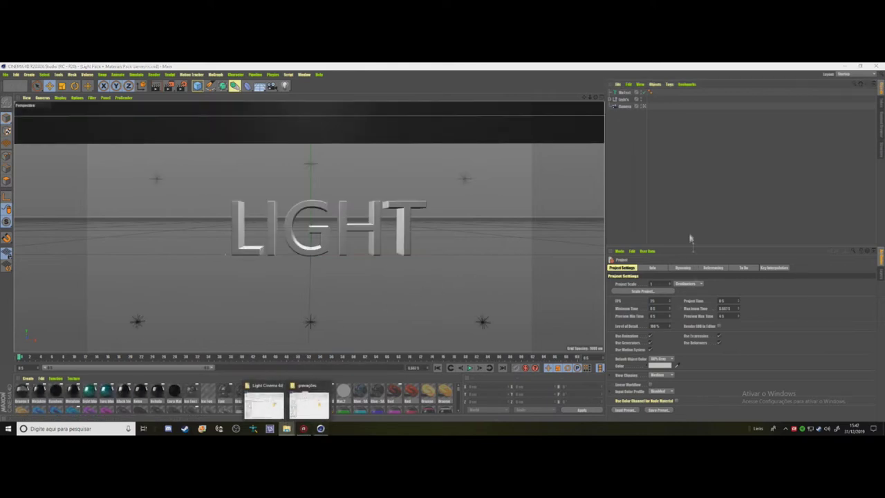
{"action": "left_click", "coordinate": [624, 92]}
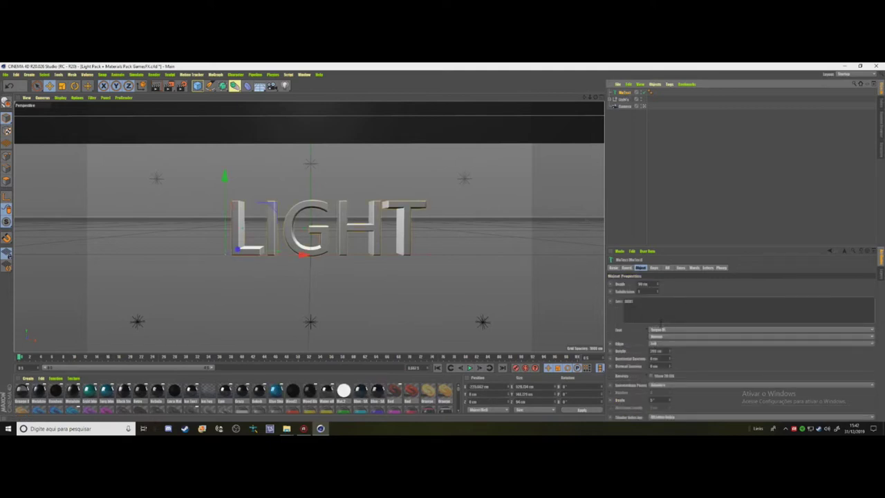
{"action": "double_click", "coordinate": [655, 314]}
{"action": "type", "text": "GOOD"}
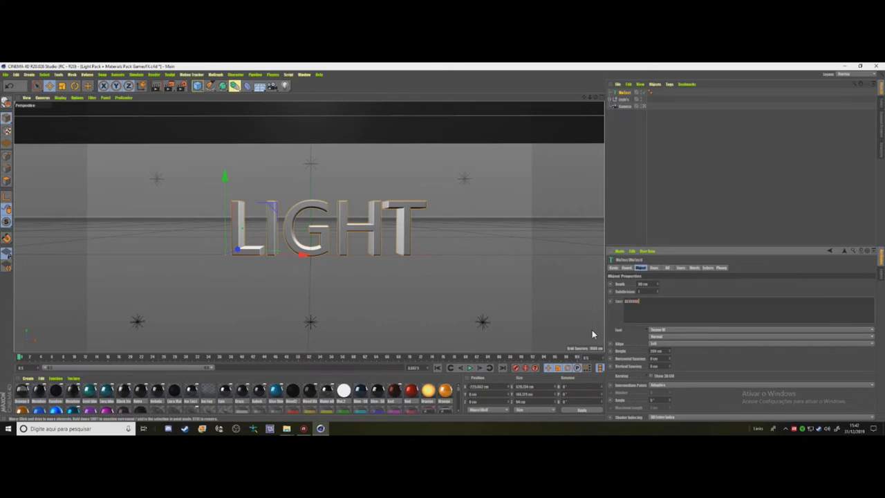
- Set the MoText alignment to Middle and move the text to the world origin
{"action": "left_click", "coordinate": [674, 343]}
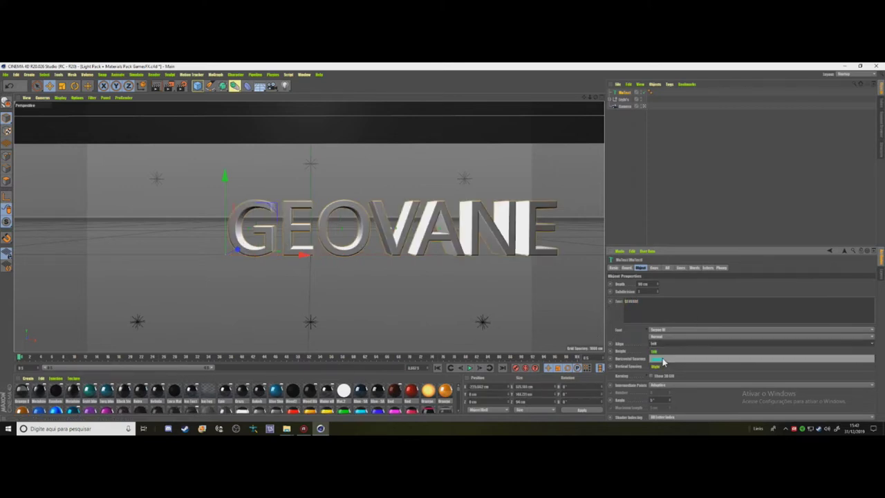
{"action": "left_click", "coordinate": [663, 352]}
{"action": "left_click_drag", "start_coordinate": [264, 266], "coordinate": [352, 262]}
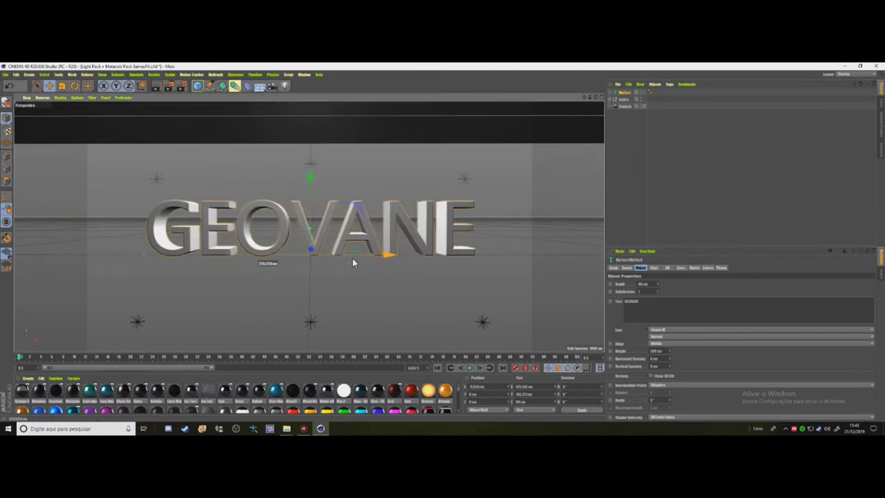
- Switch the text font to MINECRAFTER ALT and deselect the object
{"action": "left_click", "coordinate": [653, 329]}
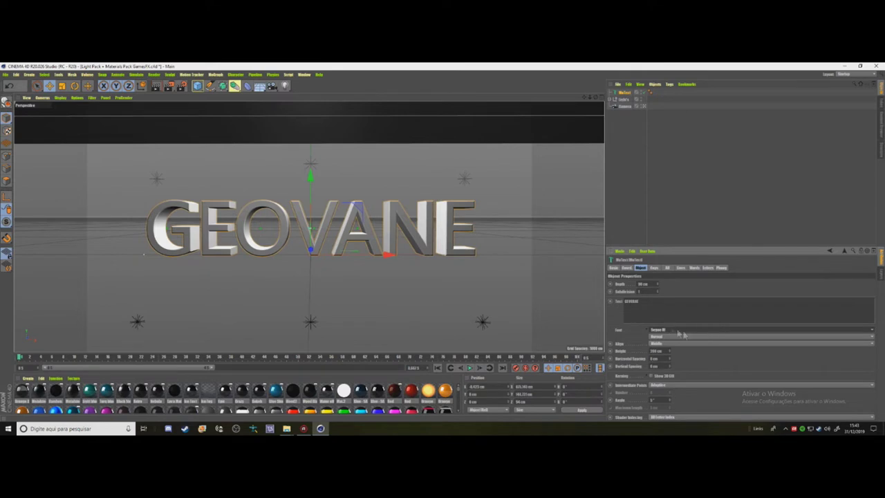
{"action": "left_click", "coordinate": [678, 332]}
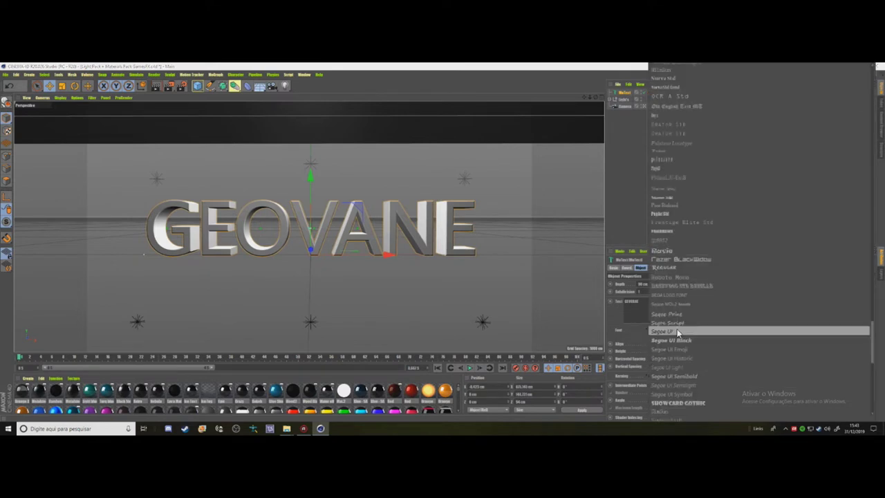
{"action": "scroll", "coordinate": [677, 331], "scroll_direction": "down", "scroll_amount": 4}
{"action": "scroll", "coordinate": [678, 331], "scroll_direction": "down", "scroll_amount": 1}
{"action": "scroll", "coordinate": [677, 331], "scroll_direction": "down", "scroll_amount": 5}
{"action": "scroll", "coordinate": [679, 333], "scroll_direction": "up", "scroll_amount": 3}
{"action": "scroll", "coordinate": [681, 339], "scroll_direction": "up", "scroll_amount": 3}
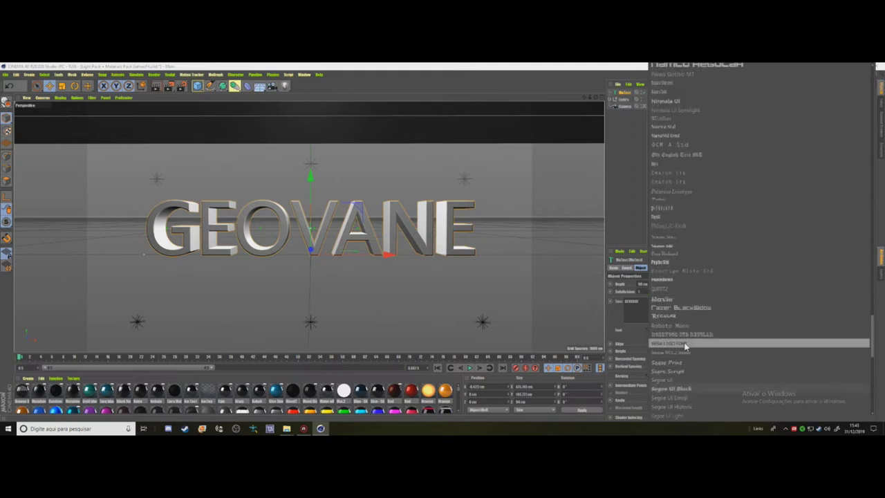
{"action": "scroll", "coordinate": [683, 342], "scroll_direction": "up", "scroll_amount": 3}
{"action": "scroll", "coordinate": [684, 342], "scroll_direction": "up", "scroll_amount": 1}
{"action": "scroll", "coordinate": [684, 342], "scroll_direction": "up", "scroll_amount": 2}
{"action": "scroll", "coordinate": [685, 342], "scroll_direction": "up", "scroll_amount": 5}
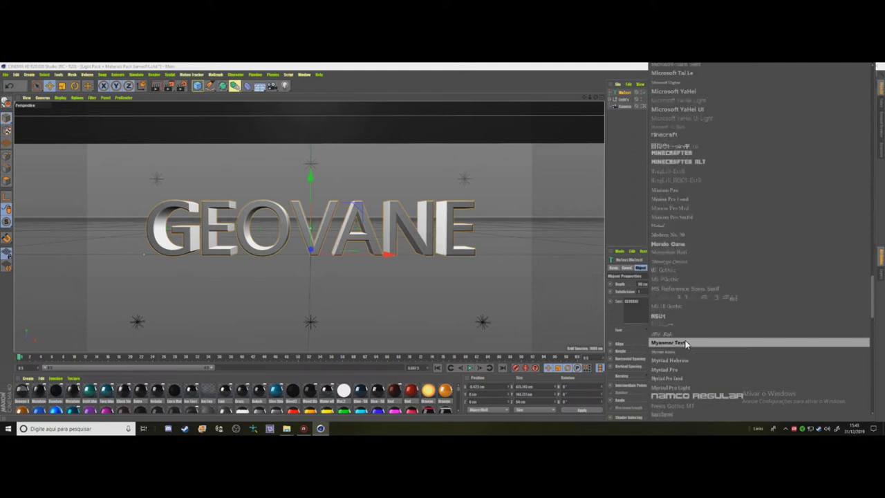
{"action": "left_click", "coordinate": [705, 164]}
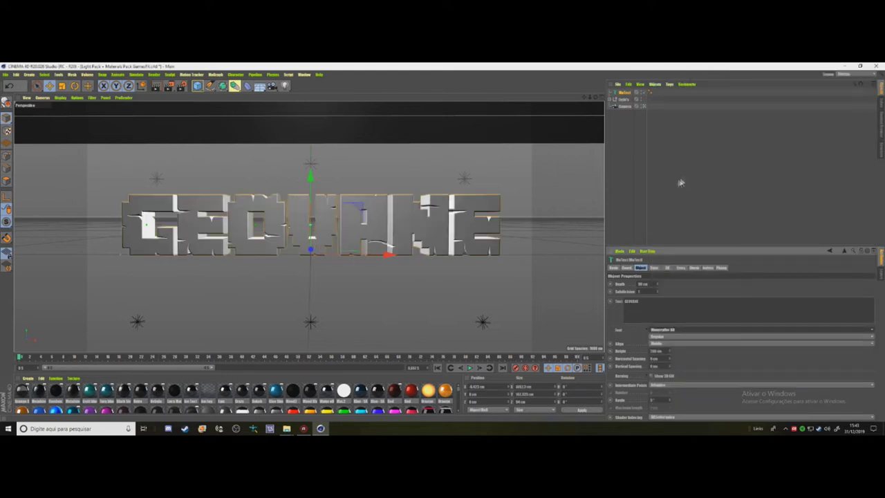
{"action": "left_click", "coordinate": [712, 193]}
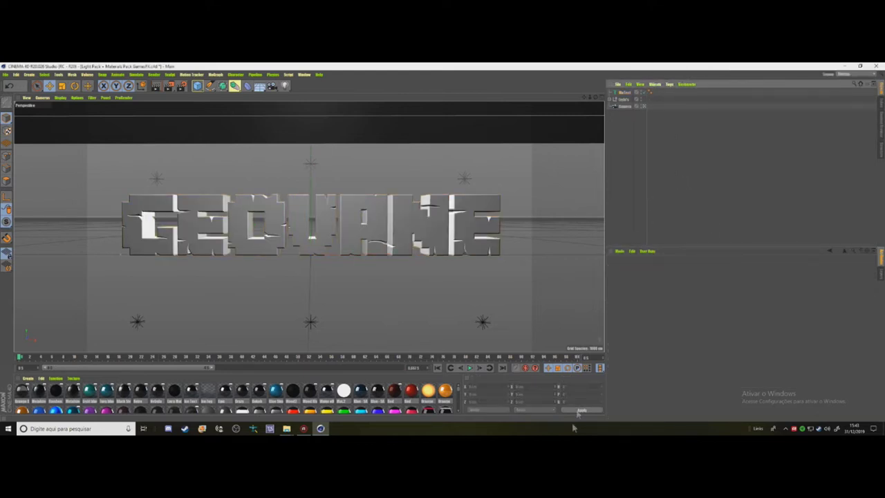
{"action": "scroll", "coordinate": [329, 393], "scroll_direction": "down", "scroll_amount": 2}
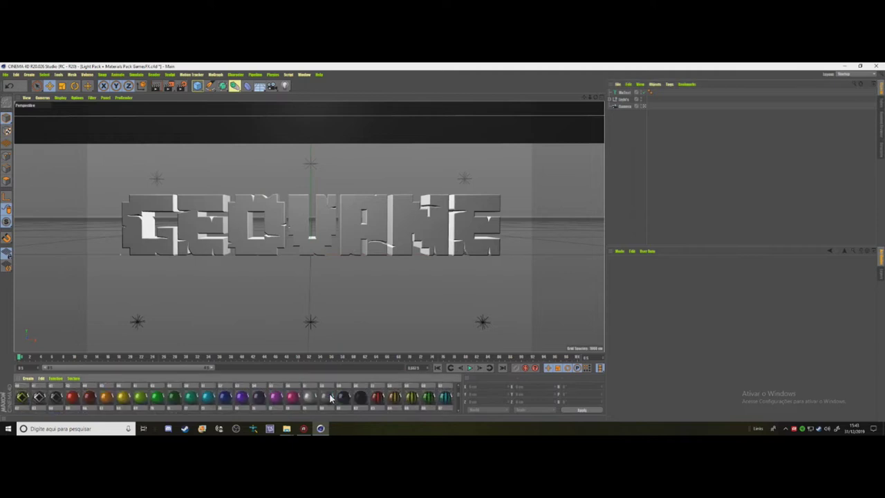
{"action": "scroll", "coordinate": [329, 396], "scroll_direction": "down", "scroll_amount": 2}
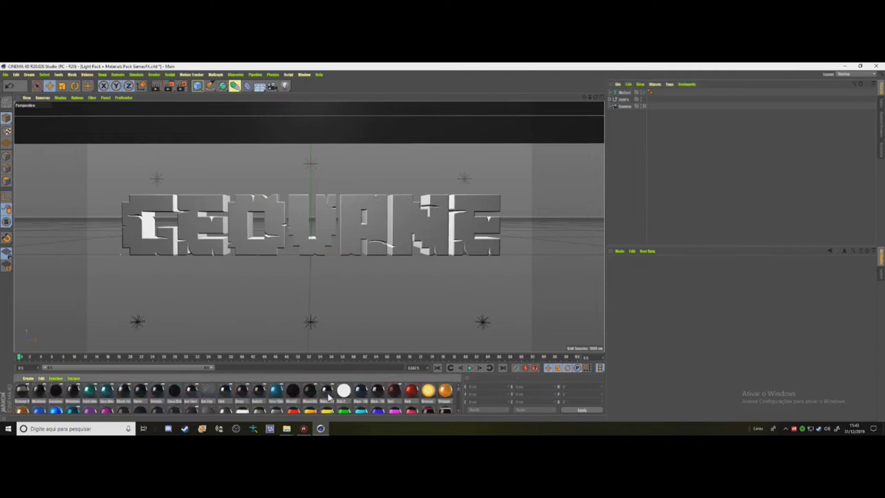
{"action": "scroll", "coordinate": [308, 384], "scroll_direction": "down", "scroll_amount": 2}
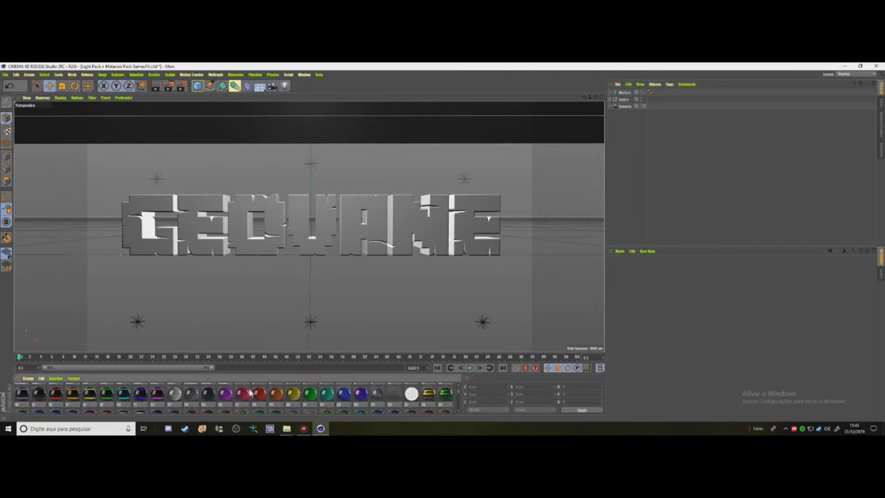
{"action": "scroll", "coordinate": [249, 392], "scroll_direction": "down", "scroll_amount": 2}
{"action": "scroll", "coordinate": [459, 411], "scroll_direction": "down", "scroll_amount": 1}
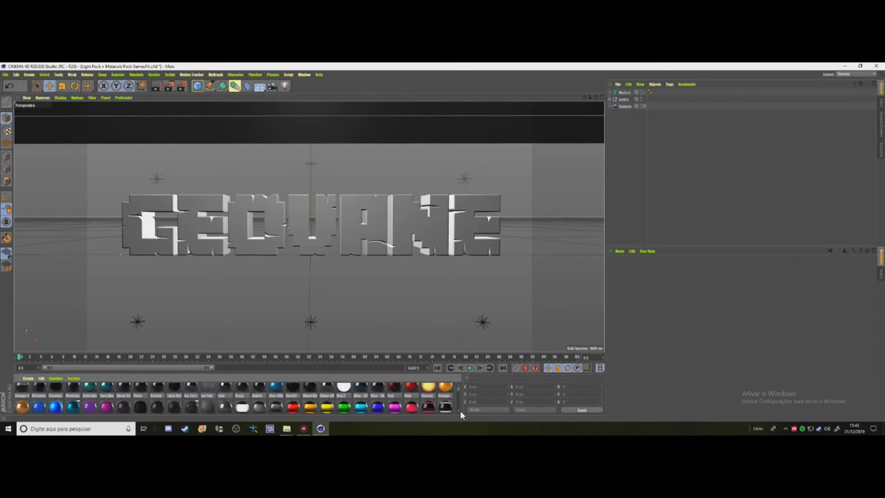
{"action": "scroll", "coordinate": [459, 411], "scroll_direction": "down", "scroll_amount": 1}
{"action": "scroll", "coordinate": [459, 409], "scroll_direction": "down", "scroll_amount": 1}
{"action": "scroll", "coordinate": [459, 408], "scroll_direction": "down", "scroll_amount": 2}
{"action": "scroll", "coordinate": [459, 409], "scroll_direction": "down", "scroll_amount": 2}
{"action": "scroll", "coordinate": [456, 398], "scroll_direction": "up", "scroll_amount": 1}
{"action": "scroll", "coordinate": [457, 398], "scroll_direction": "up", "scroll_amount": 1}
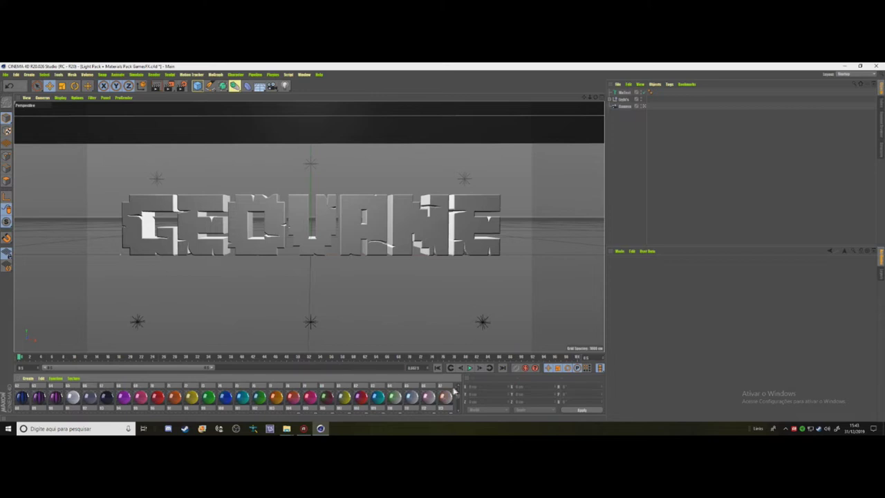
{"action": "scroll", "coordinate": [456, 390], "scroll_direction": "up", "scroll_amount": 1}
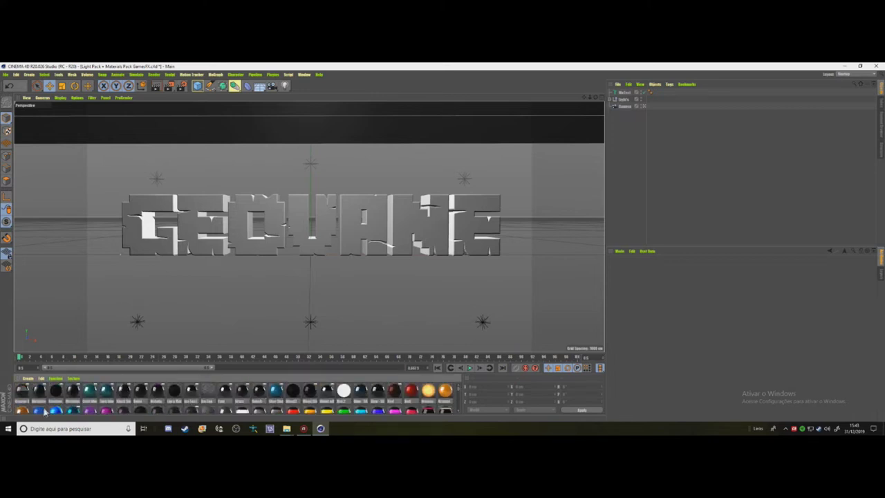
{"action": "left_click_drag", "start_coordinate": [80, 364], "coordinate": [163, 248]}
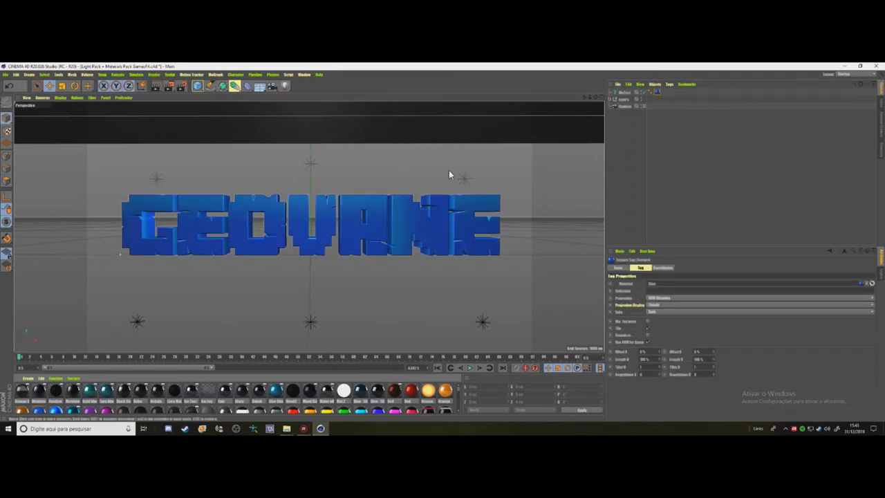
- Set the texture tag's projection to Cubic with seamless tiling and render a viewport preview
{"action": "left_click", "coordinate": [665, 303]}
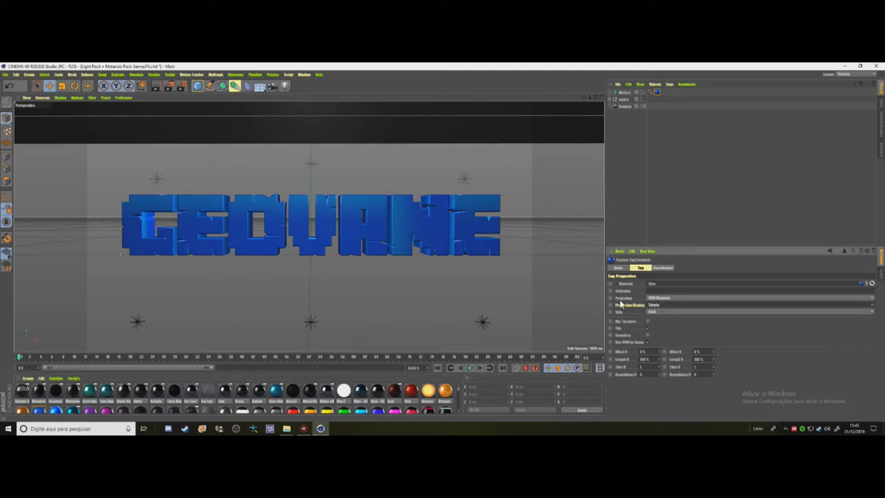
{"action": "left_click", "coordinate": [658, 298]}
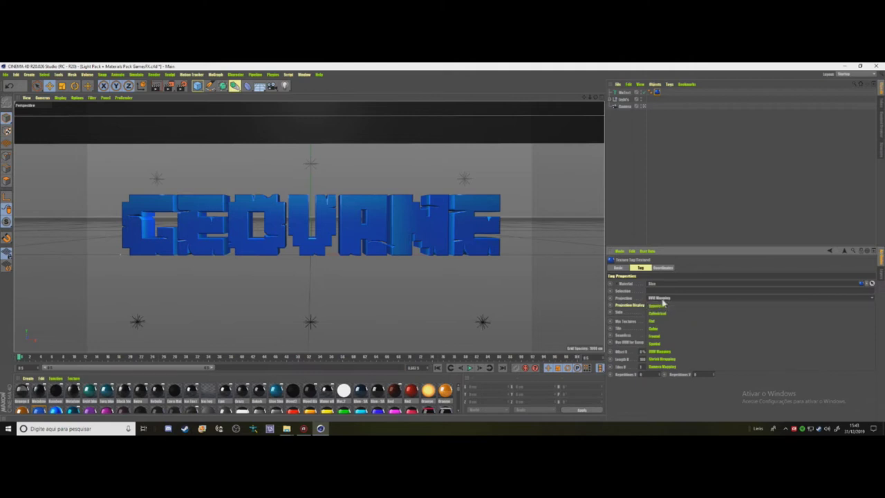
{"action": "left_click", "coordinate": [660, 328]}
{"action": "left_click", "coordinate": [648, 334]}
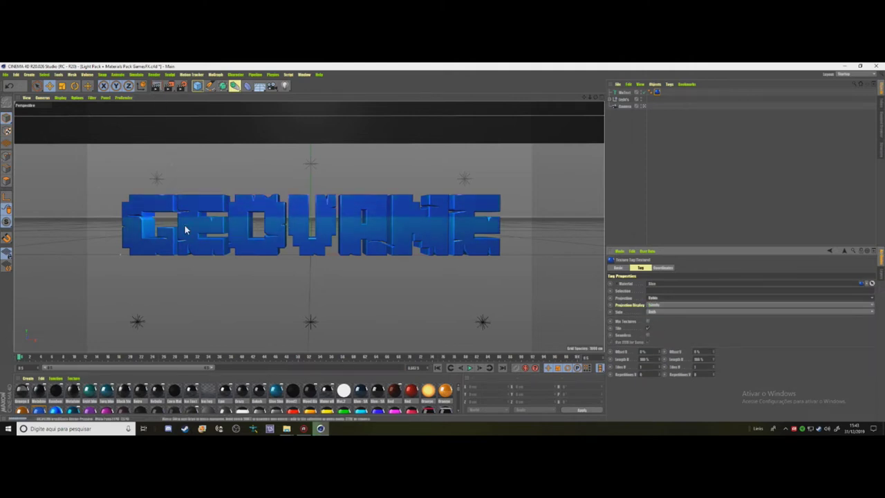
{"action": "key", "text": "ctrl+r"}
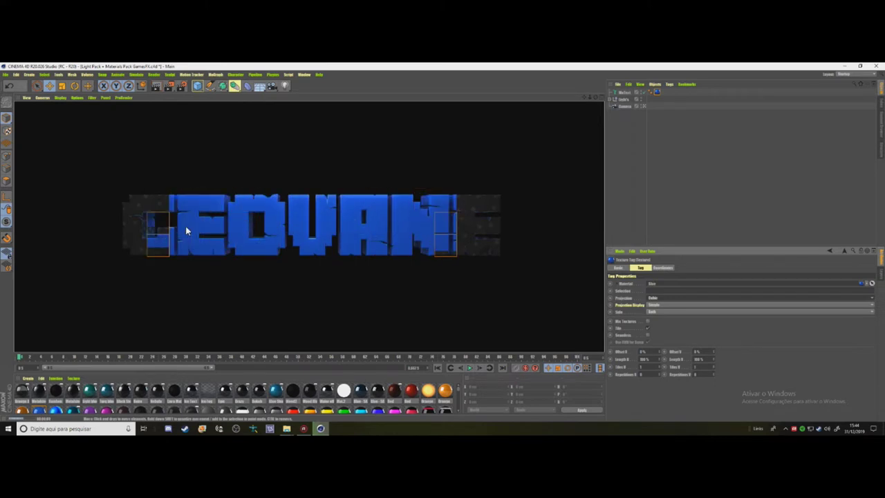
- Leave the scene camera and orbit to view the GEOVANE text from above
{"action": "left_click", "coordinate": [677, 176]}
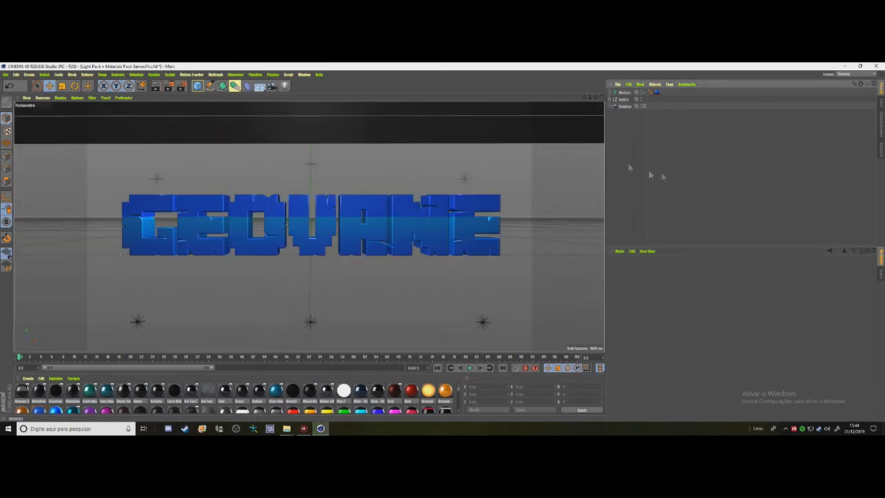
{"action": "left_click", "coordinate": [643, 106]}
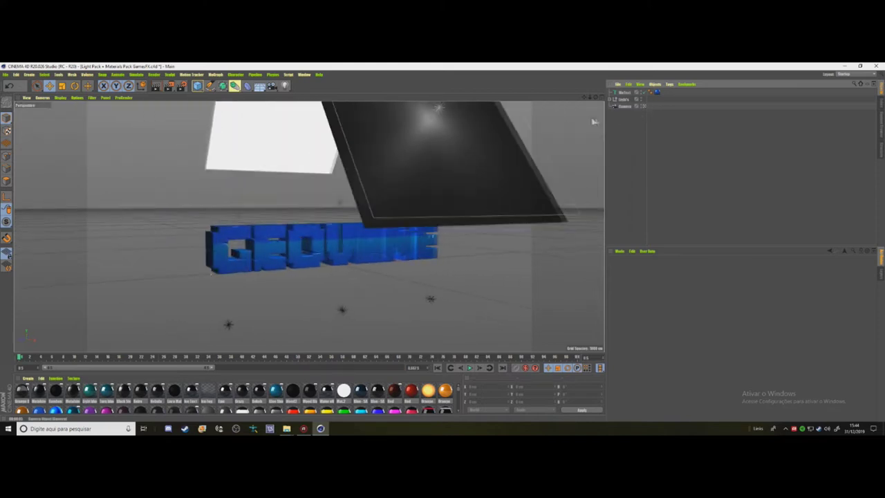
{"action": "scroll", "coordinate": [309, 226], "scroll_direction": "up", "scroll_amount": 3}
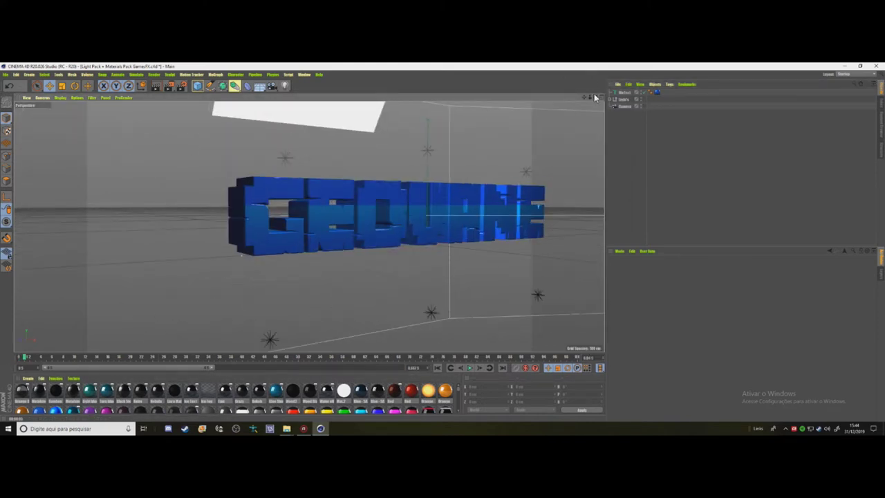
{"action": "left_click_drag", "start_coordinate": [309, 226], "coordinate": [360, 249], "text": "alt"}
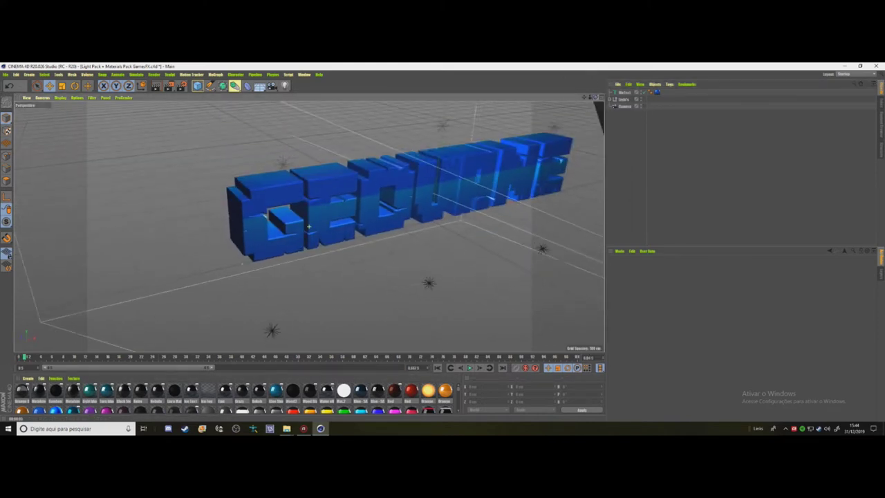
{"action": "left_click", "coordinate": [5, 74]}
- Load the Minecraft material pack file from the Pack Tutorial folder
{"action": "left_click", "coordinate": [21, 90]}
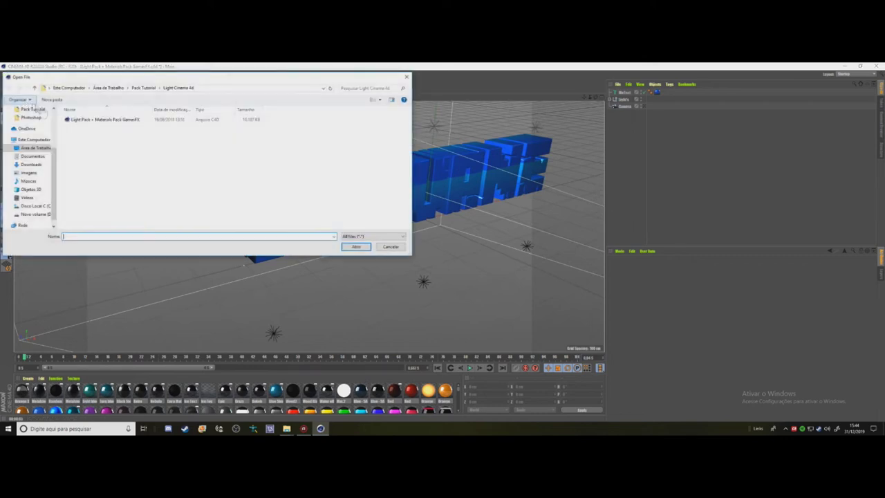
{"action": "left_click", "coordinate": [152, 89]}
{"action": "double_click", "coordinate": [107, 144]}
{"action": "double_click", "coordinate": [94, 120]}
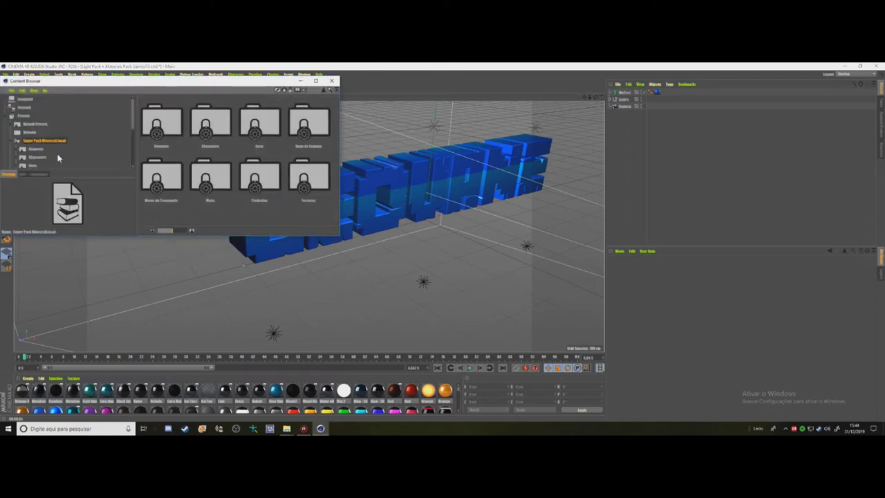
- Browse the pack's Blocks folder and add Mushroom Block Red to the scene
{"action": "scroll", "coordinate": [53, 155], "scroll_direction": "down", "scroll_amount": 2}
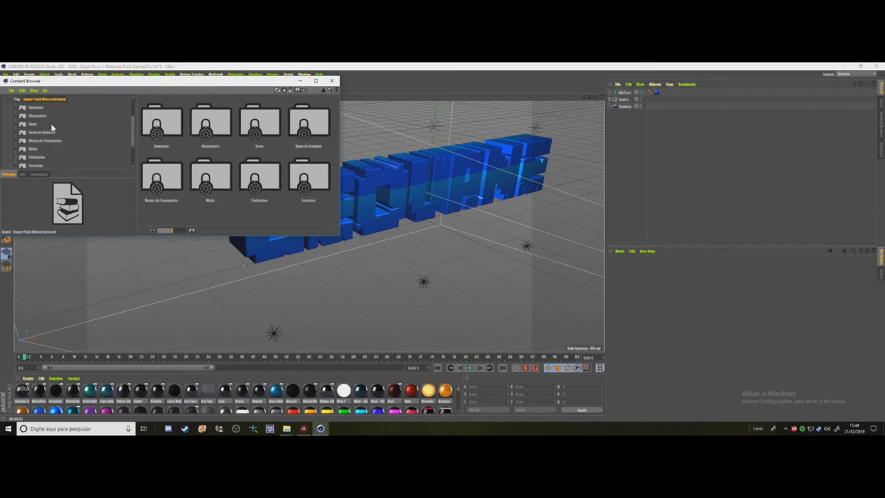
{"action": "left_click", "coordinate": [50, 129]}
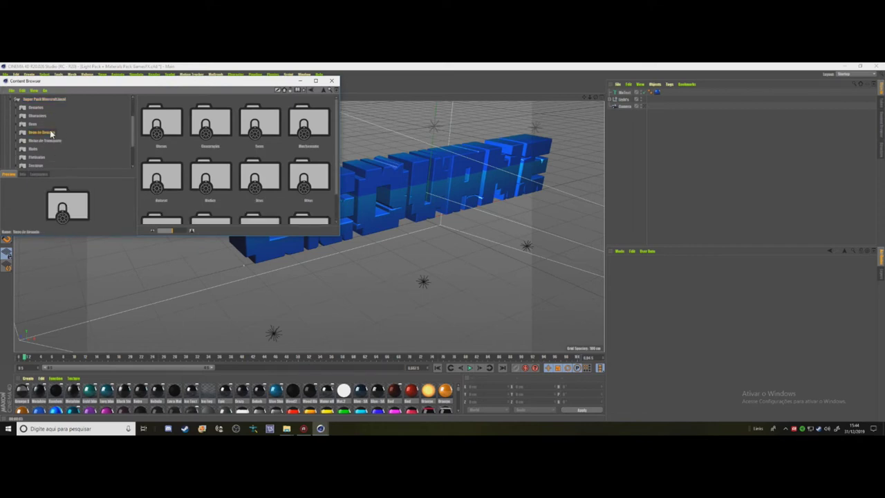
{"action": "double_click", "coordinate": [173, 127]}
{"action": "scroll", "coordinate": [212, 154], "scroll_direction": "up", "scroll_amount": 1}
{"action": "scroll", "coordinate": [212, 154], "scroll_direction": "up", "scroll_amount": 2}
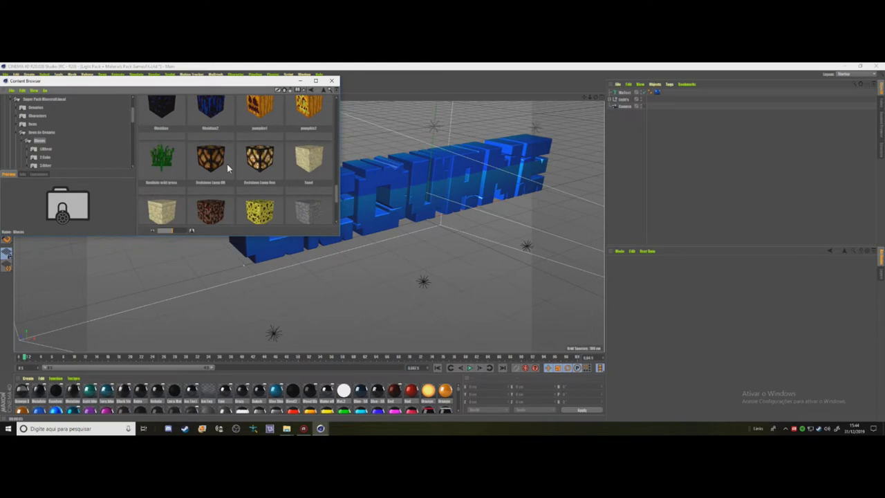
{"action": "scroll", "coordinate": [228, 173], "scroll_direction": "down", "scroll_amount": 1}
{"action": "scroll", "coordinate": [229, 178], "scroll_direction": "up", "scroll_amount": 2}
{"action": "scroll", "coordinate": [200, 173], "scroll_direction": "up", "scroll_amount": 2}
{"action": "scroll", "coordinate": [162, 170], "scroll_direction": "up", "scroll_amount": 1}
{"action": "scroll", "coordinate": [158, 172], "scroll_direction": "up", "scroll_amount": 2}
{"action": "scroll", "coordinate": [158, 174], "scroll_direction": "down", "scroll_amount": 3}
{"action": "scroll", "coordinate": [157, 176], "scroll_direction": "down", "scroll_amount": 1}
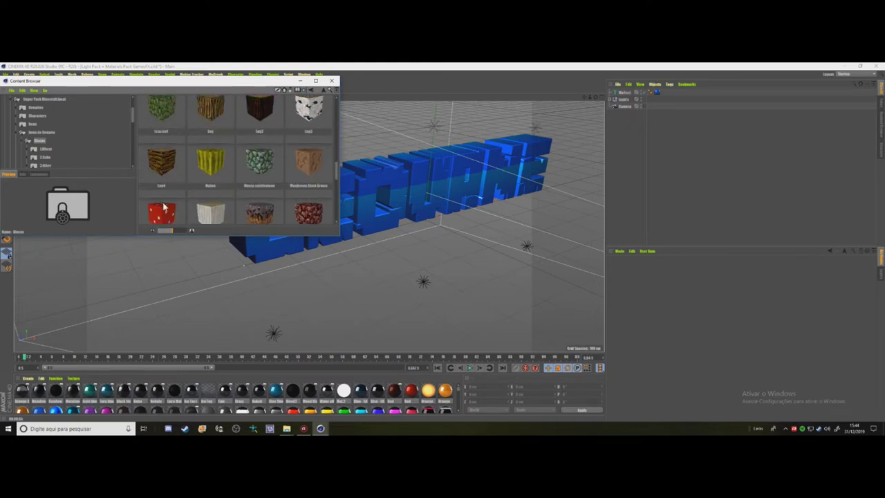
{"action": "left_click", "coordinate": [159, 206]}
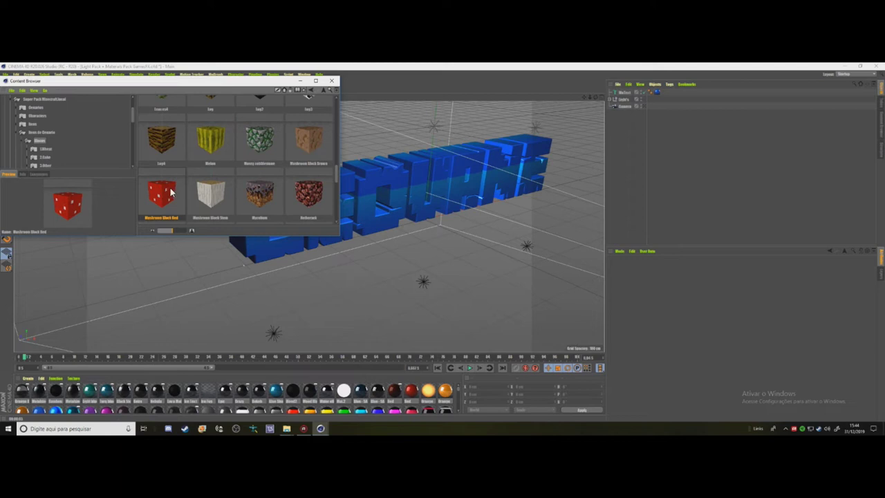
{"action": "double_click", "coordinate": [165, 193]}
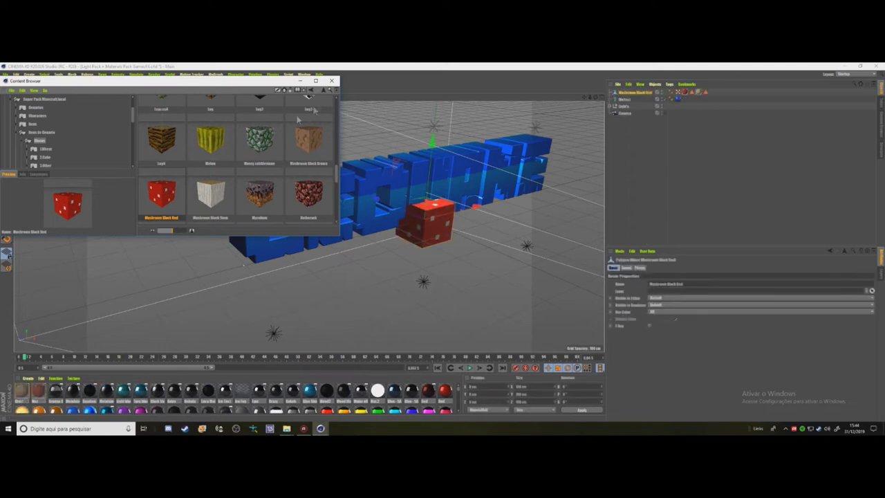
- Move the red mushroom block down and left under the G, seen from the front
{"action": "left_click", "coordinate": [336, 82]}
{"action": "scroll", "coordinate": [443, 180], "scroll_direction": "up", "scroll_amount": 3}
{"action": "scroll", "coordinate": [449, 180], "scroll_direction": "up", "scroll_amount": 3}
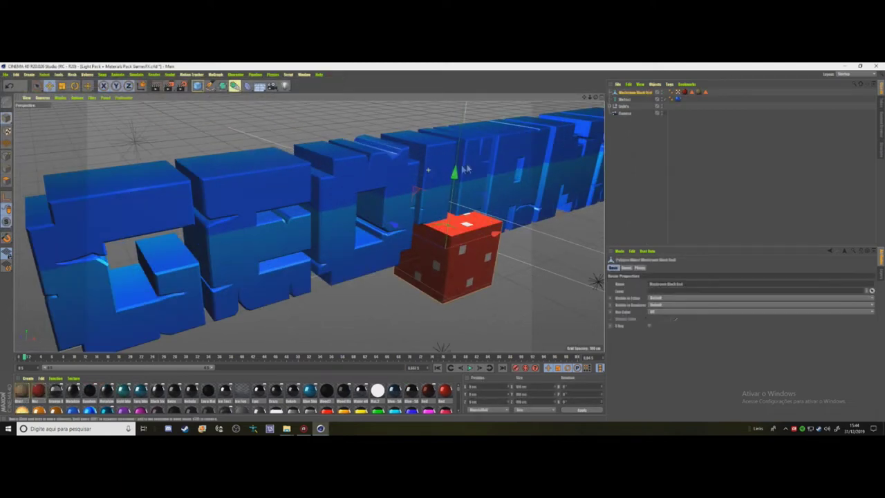
{"action": "mouse_move", "coordinate": [452, 183]}
{"action": "left_mouse_down"}
{"action": "mouse_move", "coordinate": [451, 210]}
{"action": "mouse_move", "coordinate": [449, 204]}
{"action": "left_mouse_up"}
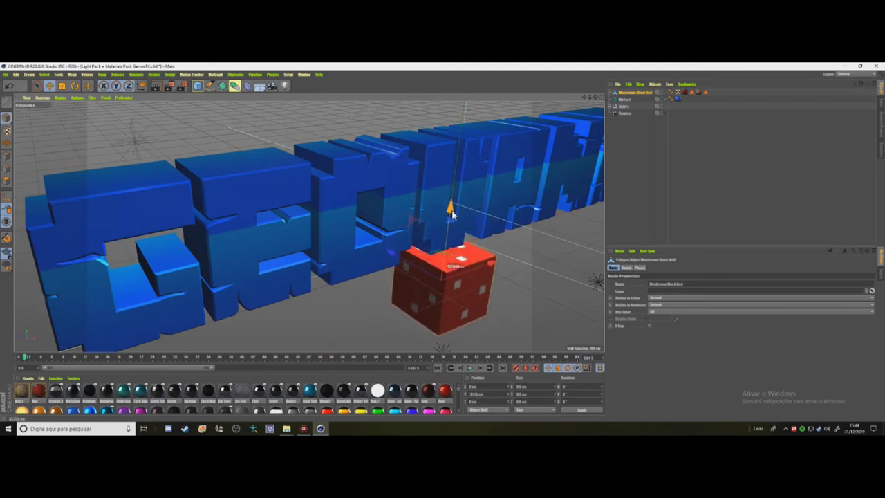
{"action": "left_click_drag", "start_coordinate": [491, 262], "coordinate": [213, 330]}
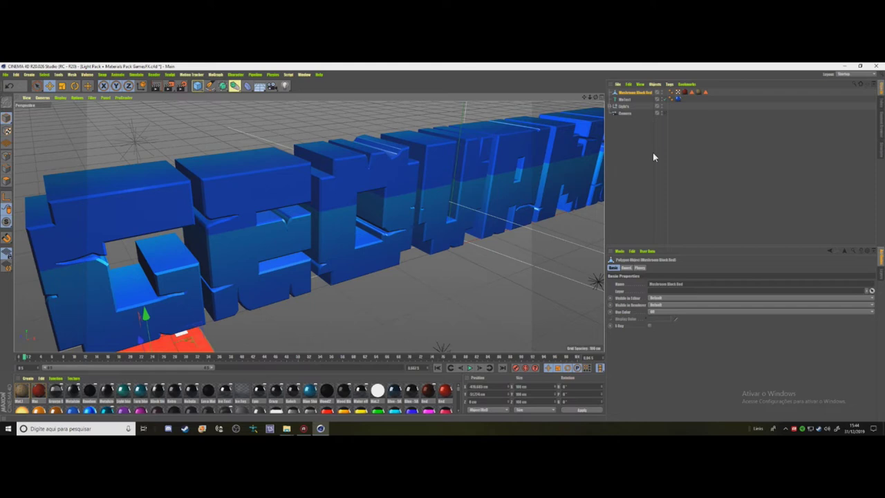
{"action": "scroll", "coordinate": [484, 209], "scroll_direction": "down", "scroll_amount": 3}
{"action": "scroll", "coordinate": [484, 208], "scroll_direction": "down", "scroll_amount": 2}
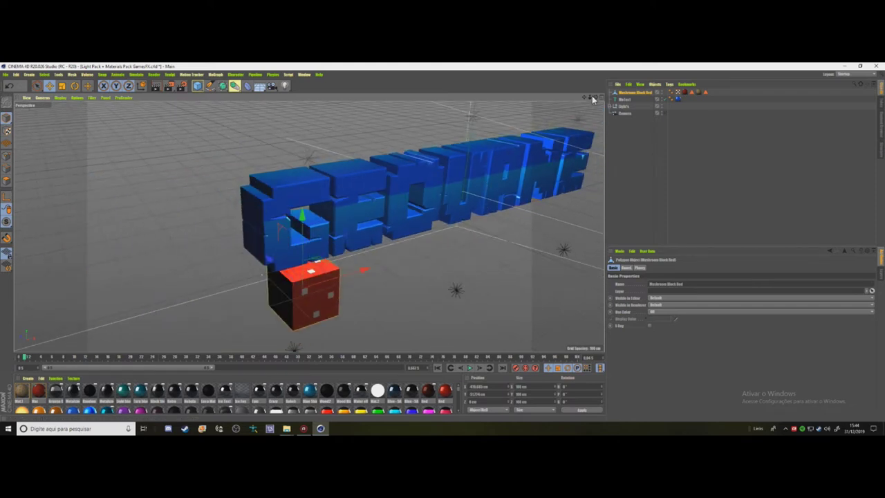
{"action": "left_click_drag", "start_coordinate": [591, 95], "coordinate": [566, 97]}
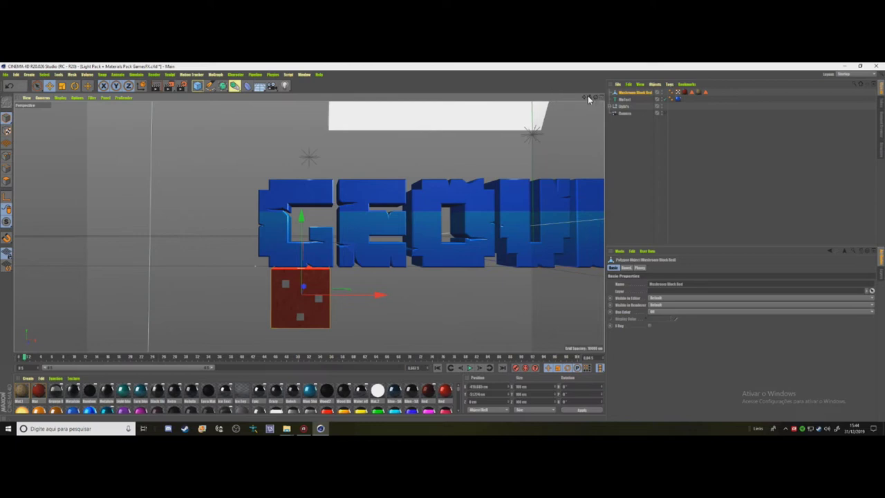
- Duplicate the red block twice, sliding the copies right into second and third positions
{"action": "key", "text": "ctrl+c"}
{"action": "key", "text": "ctrl+v"}
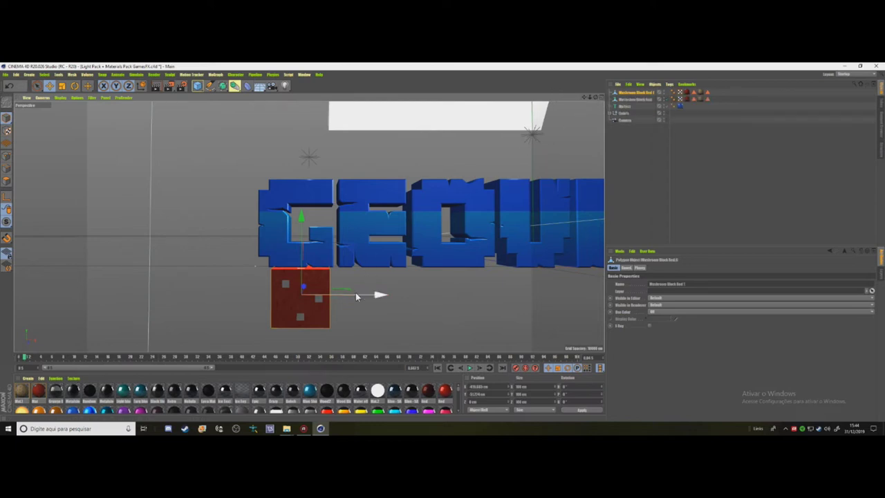
{"action": "left_click_drag", "start_coordinate": [352, 295], "coordinate": [426, 302]}
{"action": "left_click_drag", "start_coordinate": [563, 105], "coordinate": [309, 225]}
{"action": "key", "text": "ctrl+c"}
{"action": "key", "text": "ctrl+v"}
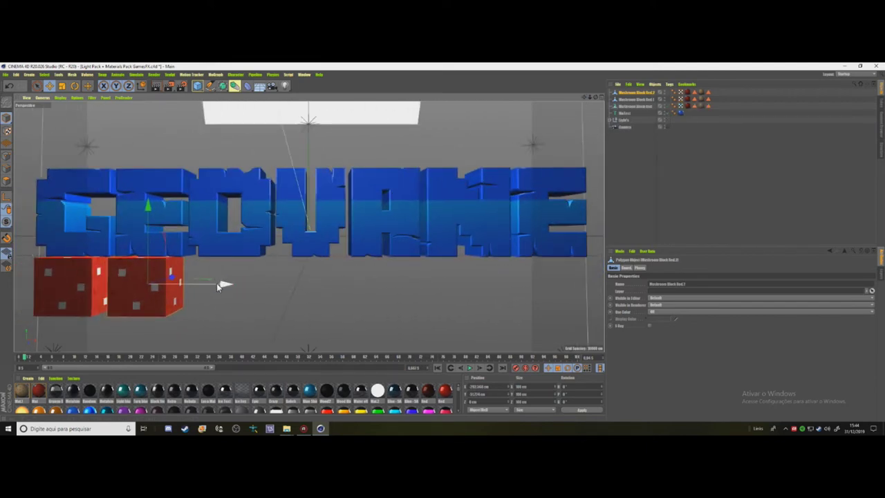
{"action": "left_click_drag", "start_coordinate": [219, 285], "coordinate": [302, 275]}
- Paste four more red blocks, spacing each rightward to complete a row of seven
{"action": "key", "text": "ctrl+v"}
{"action": "left_click_drag", "start_coordinate": [301, 274], "coordinate": [384, 279]}
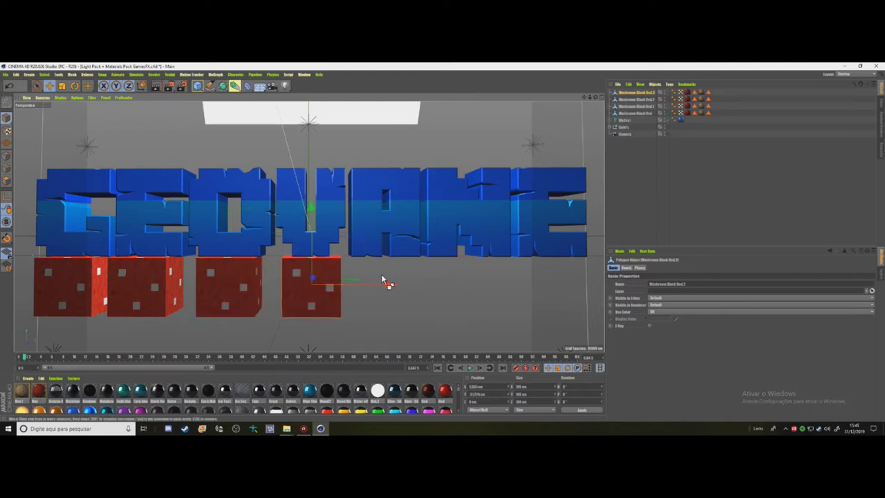
{"action": "key", "text": "ctrl+v"}
{"action": "left_click_drag", "start_coordinate": [387, 279], "coordinate": [457, 284]}
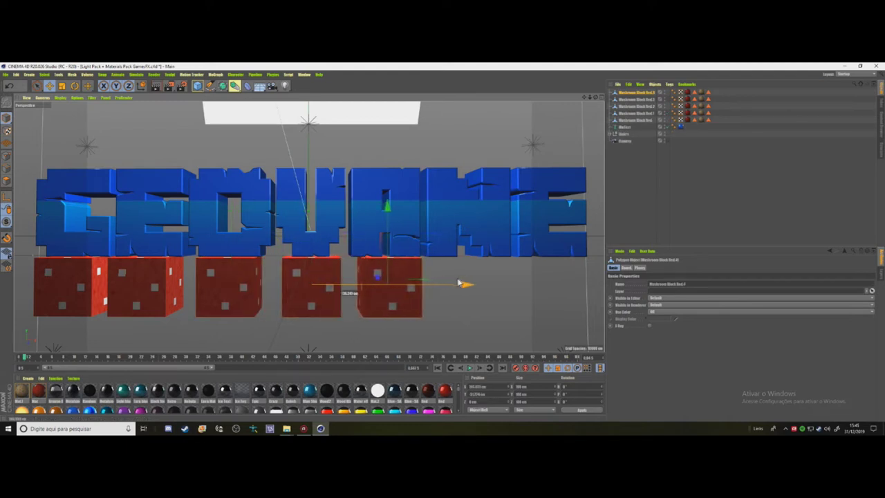
{"action": "key", "text": "ctrl+v"}
{"action": "left_click_drag", "start_coordinate": [458, 285], "coordinate": [539, 284]}
{"action": "key", "text": "ctrl+v"}
{"action": "left_click_drag", "start_coordinate": [543, 285], "coordinate": [619, 285]}
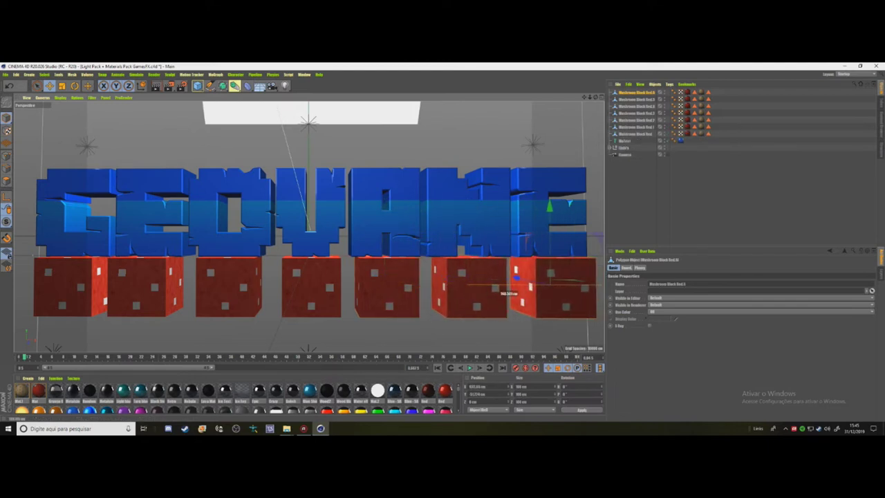
{"action": "scroll", "coordinate": [514, 279], "scroll_direction": "down", "scroll_amount": 3}
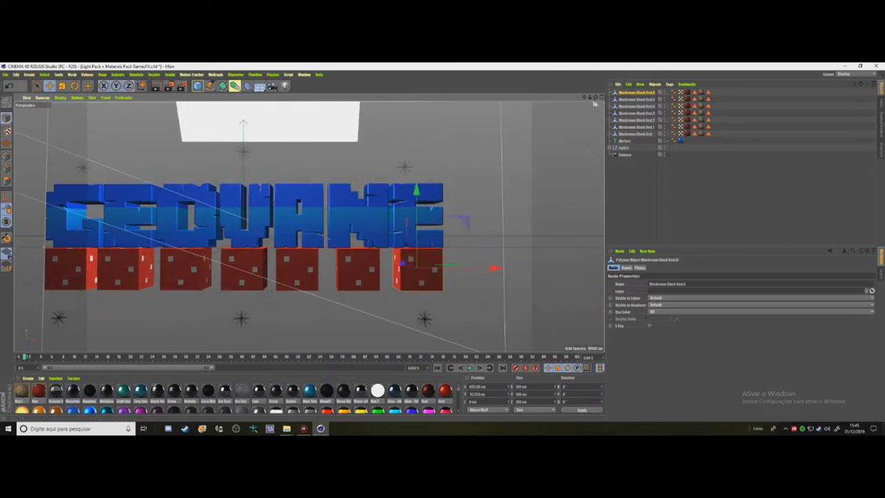
{"action": "mouse_move", "coordinate": [584, 97]}
{"action": "left_mouse_down"}
{"action": "mouse_move", "coordinate": [601, 107]}
{"action": "mouse_move", "coordinate": [574, 110]}
{"action": "mouse_move", "coordinate": [589, 104]}
{"action": "mouse_move", "coordinate": [593, 148]}
{"action": "left_mouse_up"}
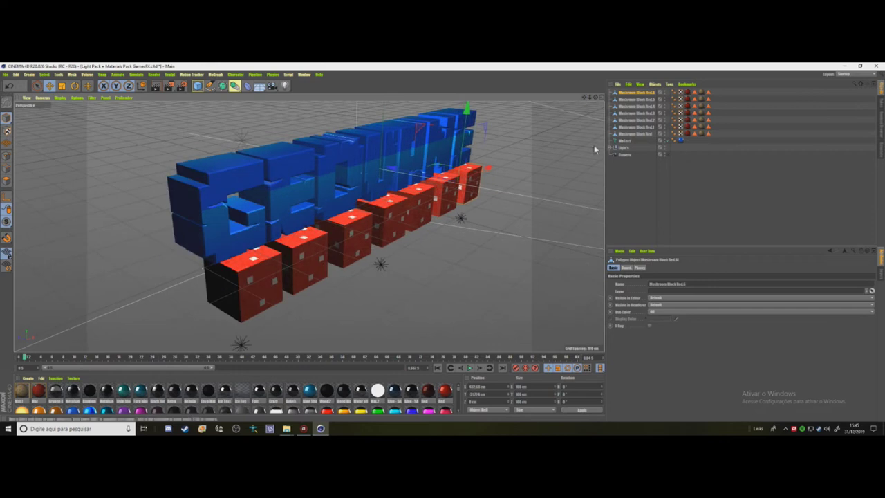
- Make the GEOVANE MoText editable and tilt the first letter slightly left
{"action": "left_click", "coordinate": [624, 141]}
{"action": "key", "text": "c"}
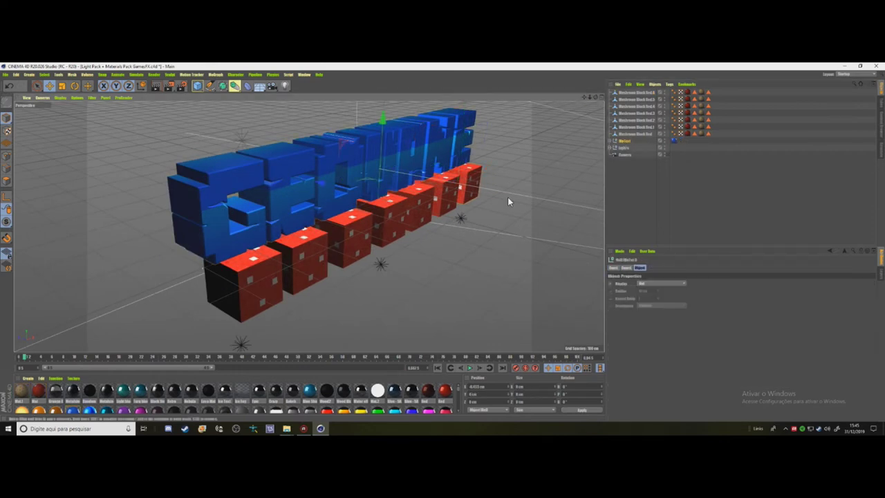
{"action": "left_click", "coordinate": [231, 214]}
{"action": "left_click", "coordinate": [74, 87]}
{"action": "left_click_drag", "start_coordinate": [213, 290], "coordinate": [229, 286]}
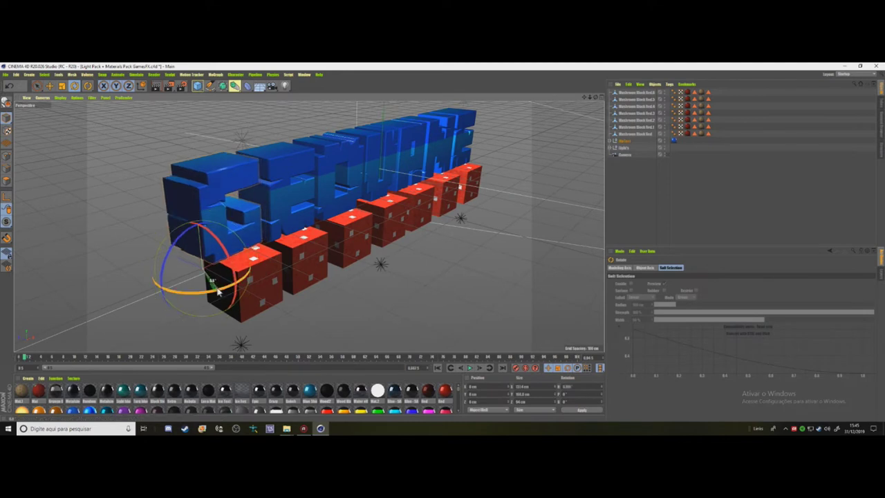
- Tilt further letters, including the final E, then select the leftmost red block
{"action": "left_click", "coordinate": [301, 259]}
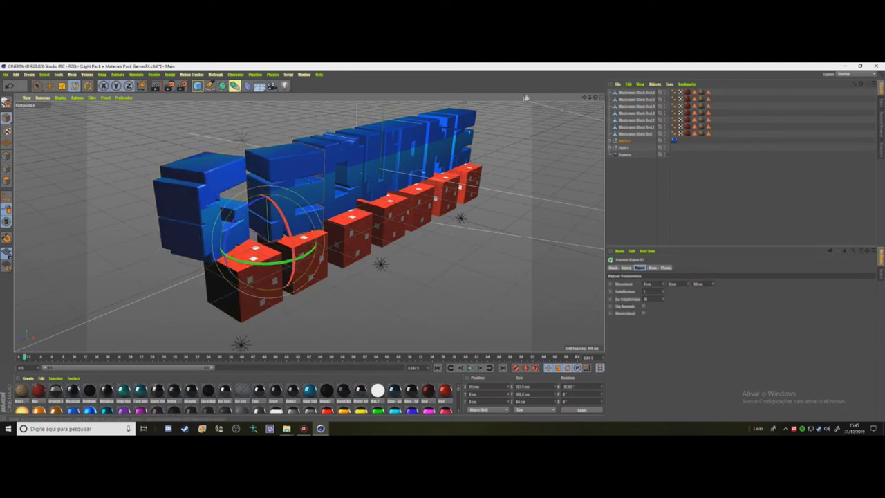
{"action": "mouse_move", "coordinate": [306, 258]}
{"action": "left_mouse_down", "text": "alt"}
{"action": "mouse_move", "coordinate": [309, 227]}
{"action": "mouse_move", "coordinate": [373, 234]}
{"action": "mouse_move", "coordinate": [539, 211]}
{"action": "left_mouse_up", "text": "alt"}
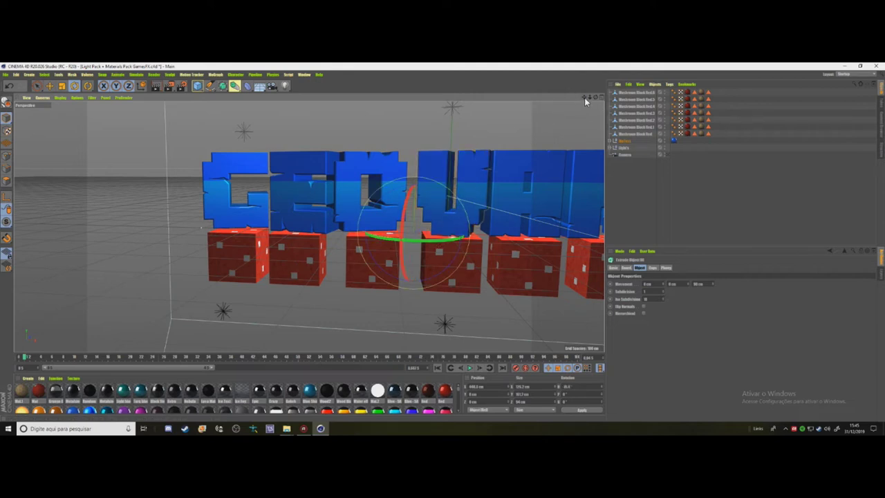
{"action": "left_click_drag", "start_coordinate": [584, 97], "coordinate": [428, 104]}
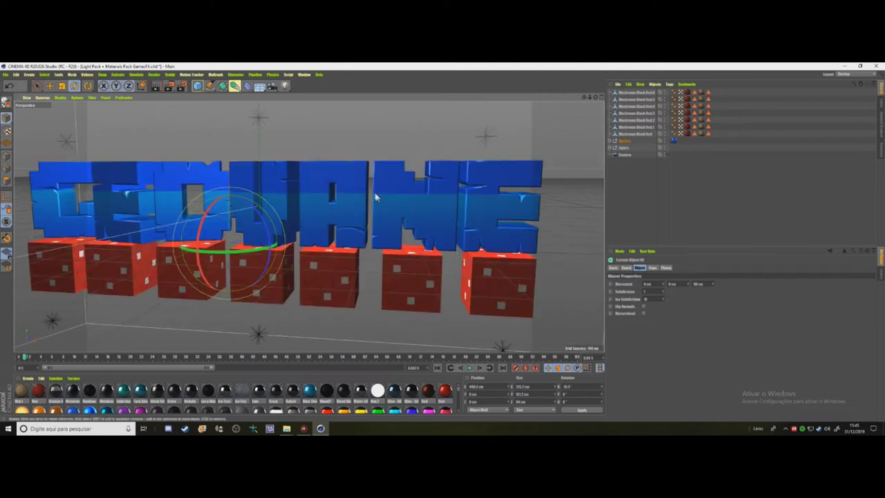
{"action": "left_click", "coordinate": [325, 244]}
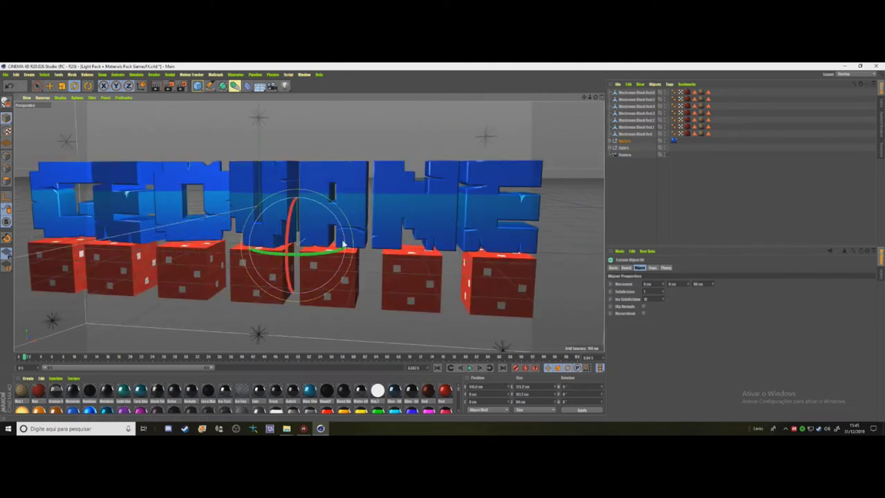
{"action": "left_click", "coordinate": [392, 258]}
{"action": "left_click", "coordinate": [470, 263]}
{"action": "left_click_drag", "start_coordinate": [471, 263], "coordinate": [458, 267]}
{"action": "left_click", "coordinate": [729, 194]}
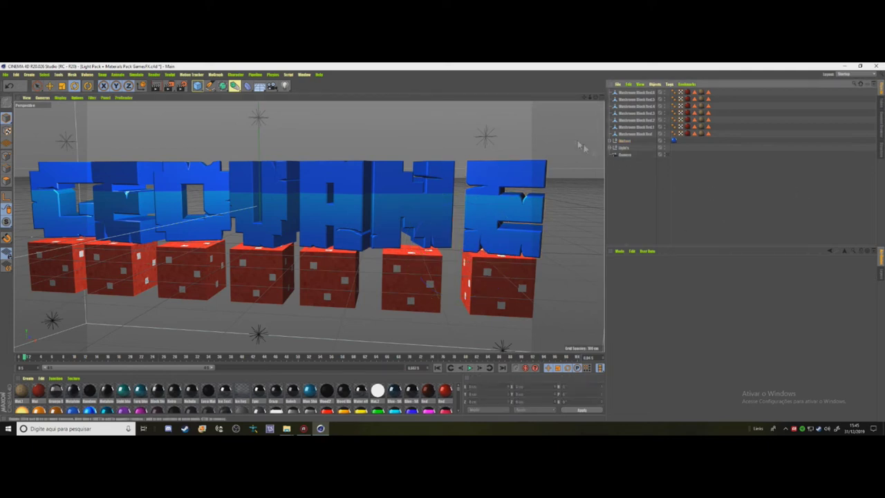
{"action": "left_click", "coordinate": [55, 263]}
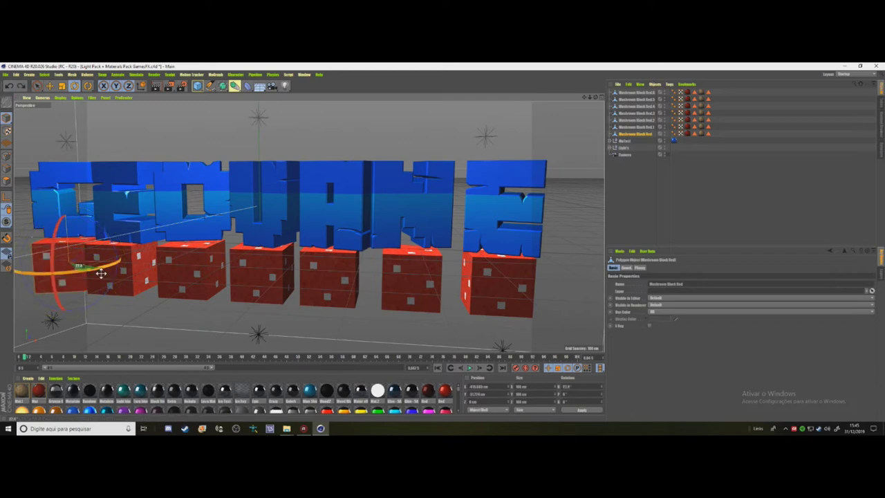
- Rotate the second through seventh red blocks on their heading, each to a different angle
{"action": "left_click", "coordinate": [138, 278]}
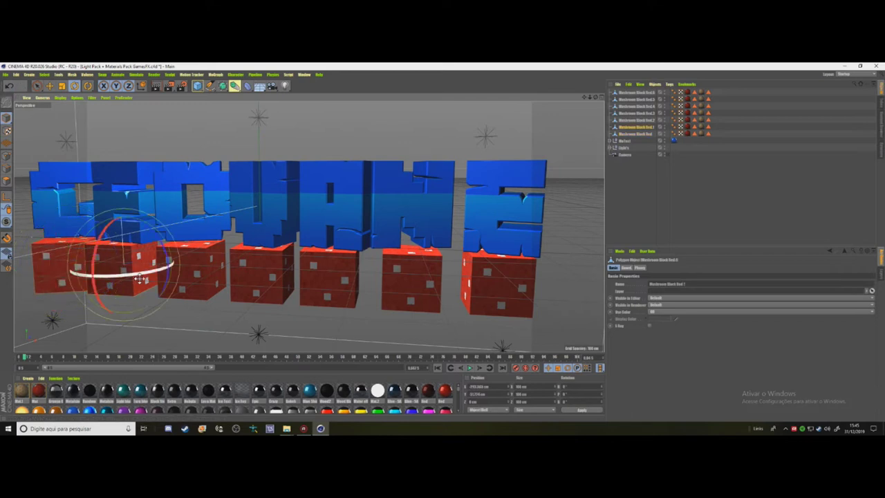
{"action": "left_click_drag", "start_coordinate": [139, 278], "coordinate": [172, 276]}
{"action": "left_click", "coordinate": [198, 278]}
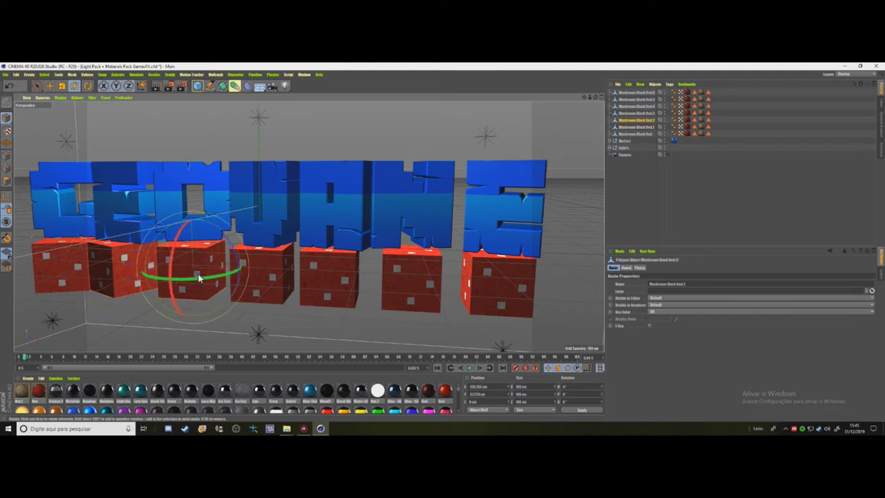
{"action": "left_click_drag", "start_coordinate": [198, 278], "coordinate": [301, 277]}
{"action": "left_click", "coordinate": [262, 275]}
{"action": "left_click", "coordinate": [330, 284]}
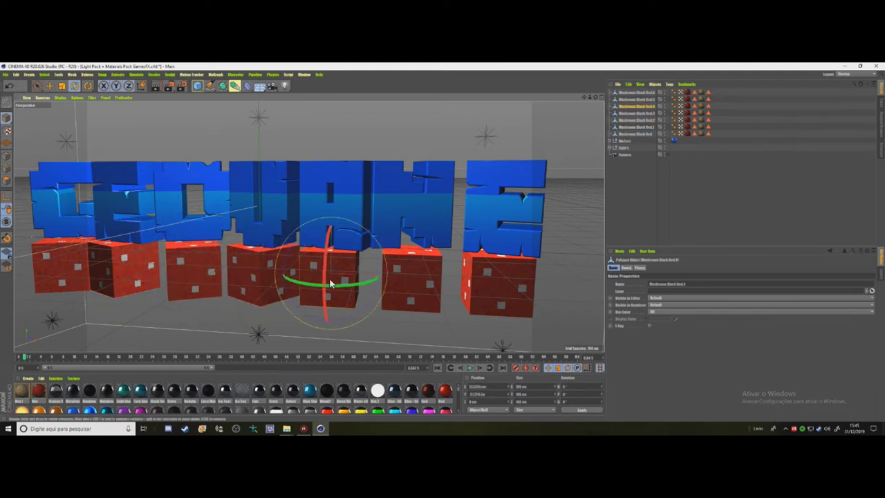
{"action": "left_click_drag", "start_coordinate": [330, 283], "coordinate": [368, 283]}
{"action": "left_click", "coordinate": [432, 294]}
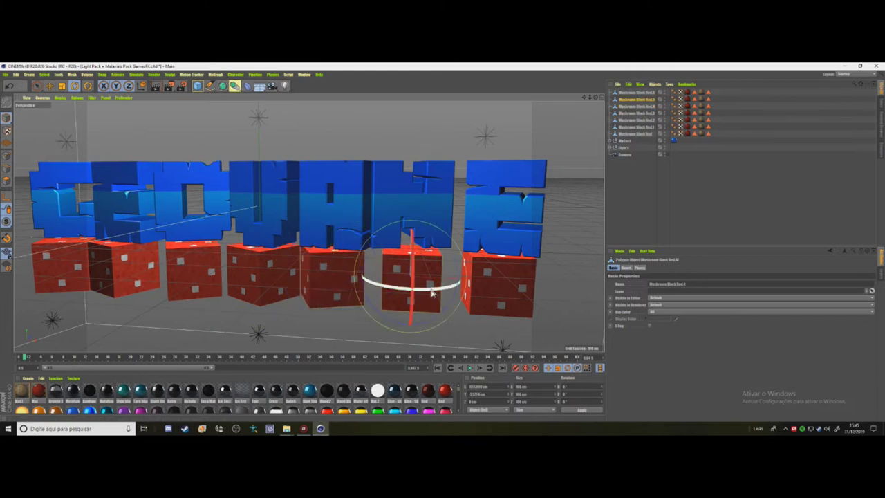
{"action": "left_click_drag", "start_coordinate": [432, 294], "coordinate": [392, 291]}
{"action": "left_click", "coordinate": [496, 285]}
{"action": "left_click_drag", "start_coordinate": [496, 285], "coordinate": [514, 294]}
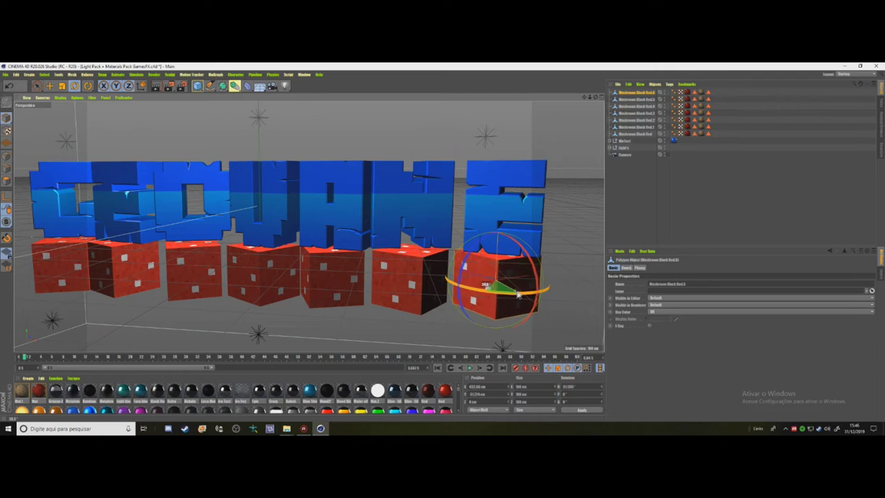
{"action": "left_click", "coordinate": [619, 186]}
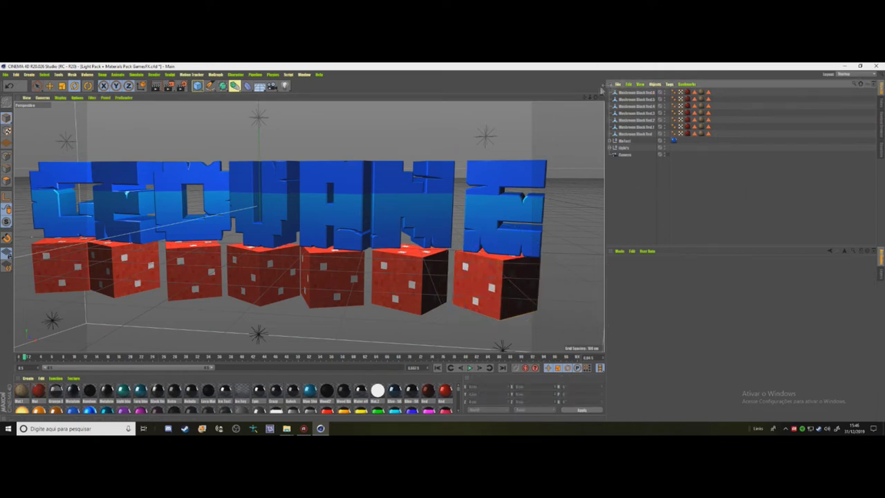
{"action": "left_click_drag", "start_coordinate": [586, 98], "coordinate": [587, 98]}
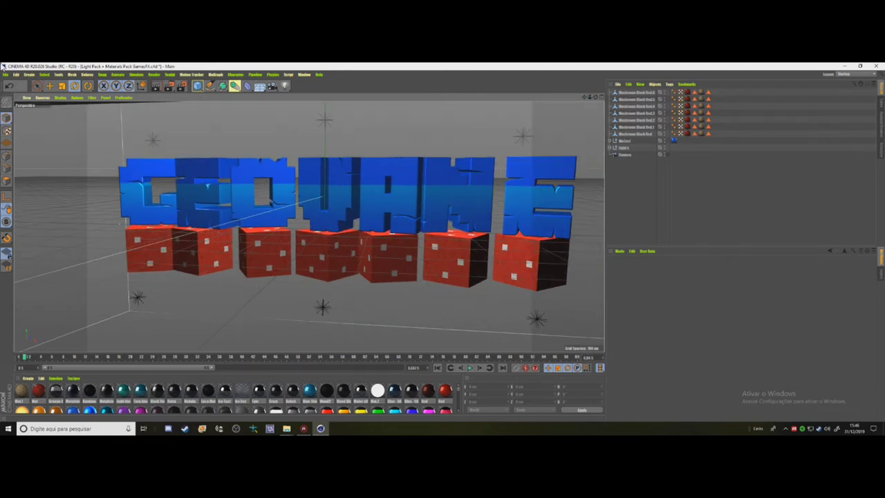
- Set render output to save as PNG 'Banner GeovanePlay' in the banner folder on D
{"action": "left_click", "coordinate": [182, 87]}
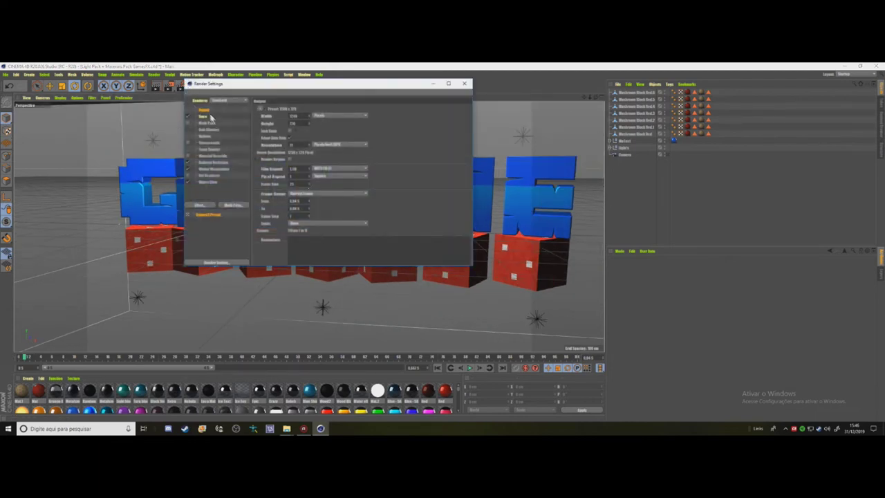
{"action": "left_click", "coordinate": [207, 117]}
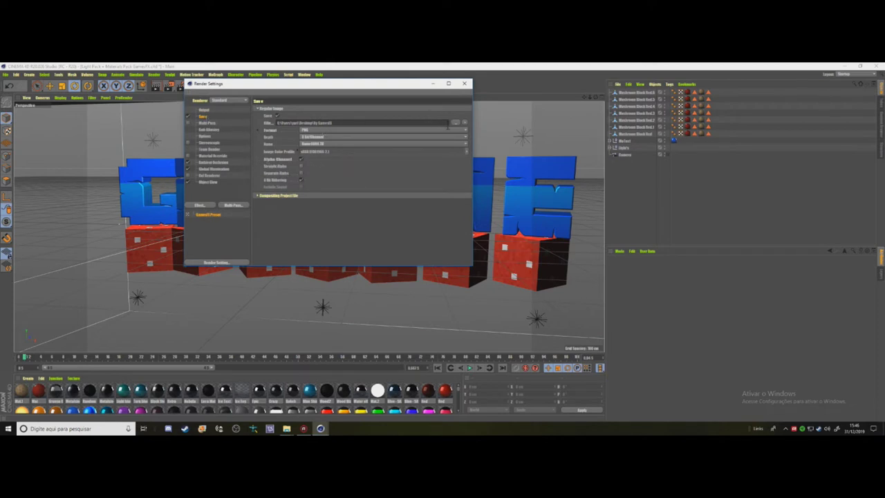
{"action": "left_click", "coordinate": [454, 122]}
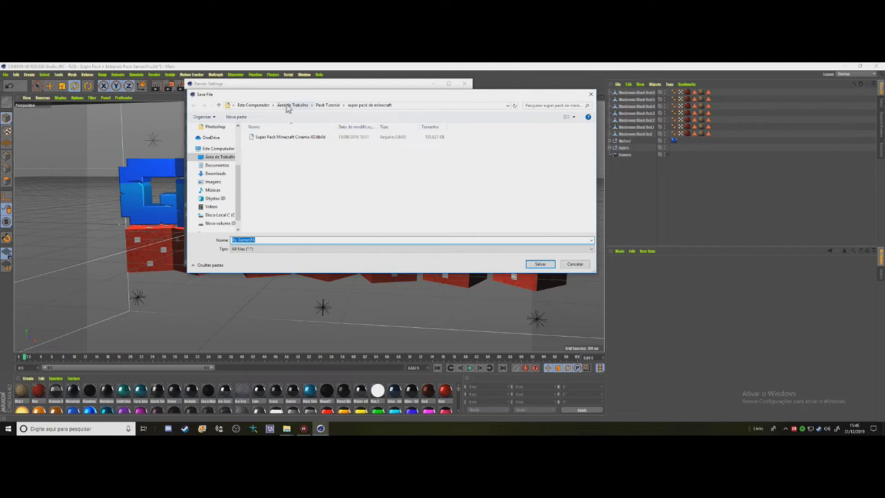
{"action": "left_click", "coordinate": [221, 223]}
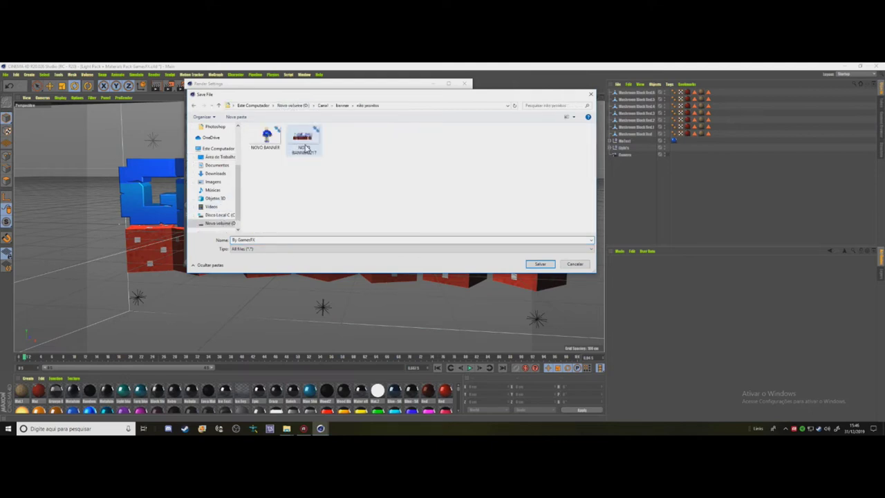
{"action": "left_click", "coordinate": [266, 239]}
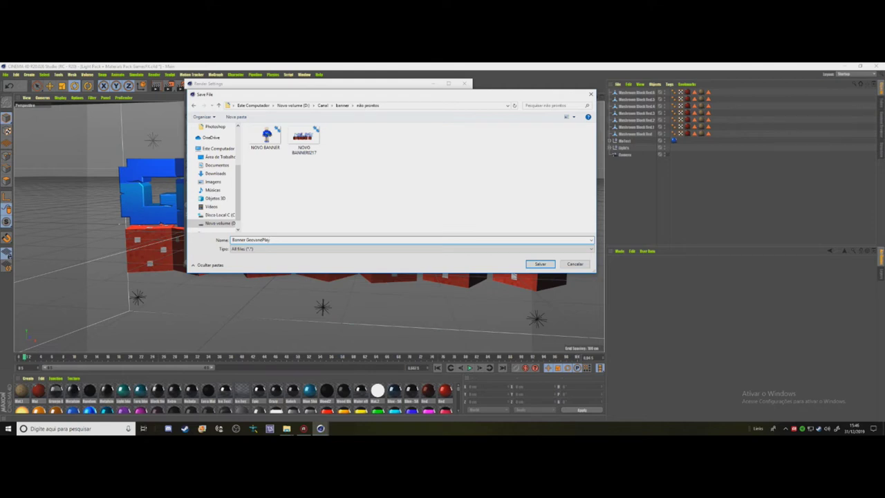
{"action": "left_click", "coordinate": [527, 264]}
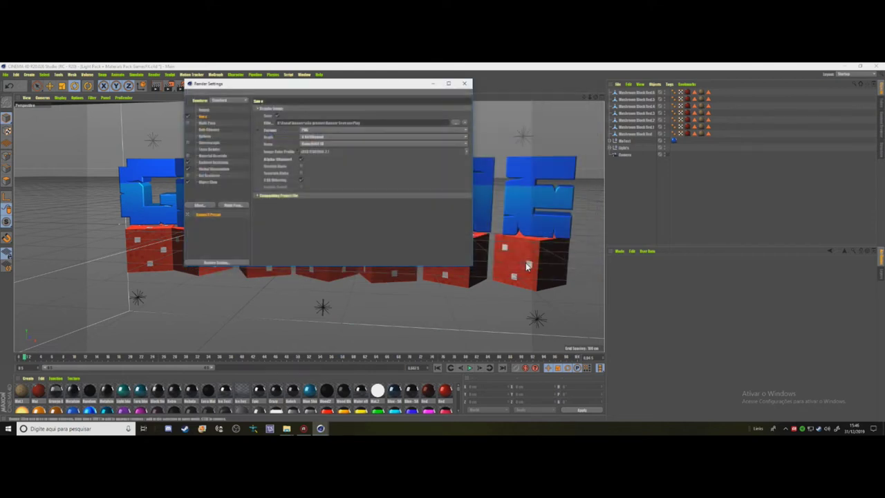
{"action": "left_click", "coordinate": [209, 110]}
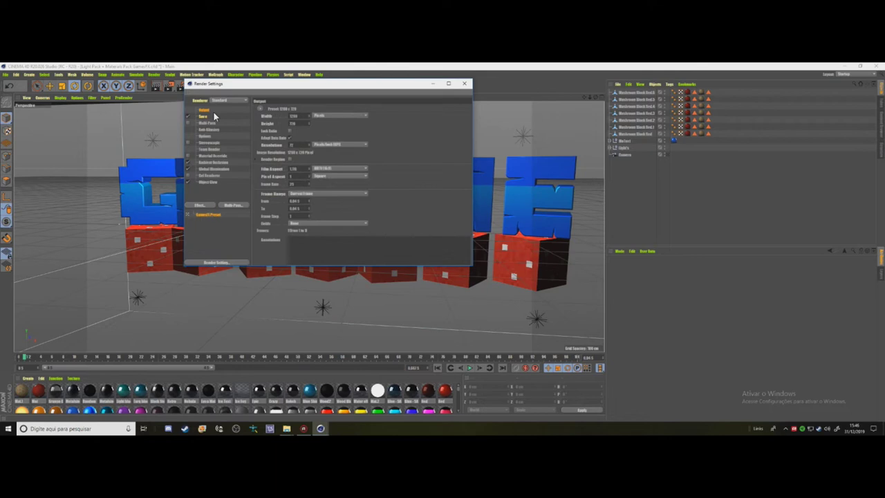
{"action": "left_click", "coordinate": [213, 117]}
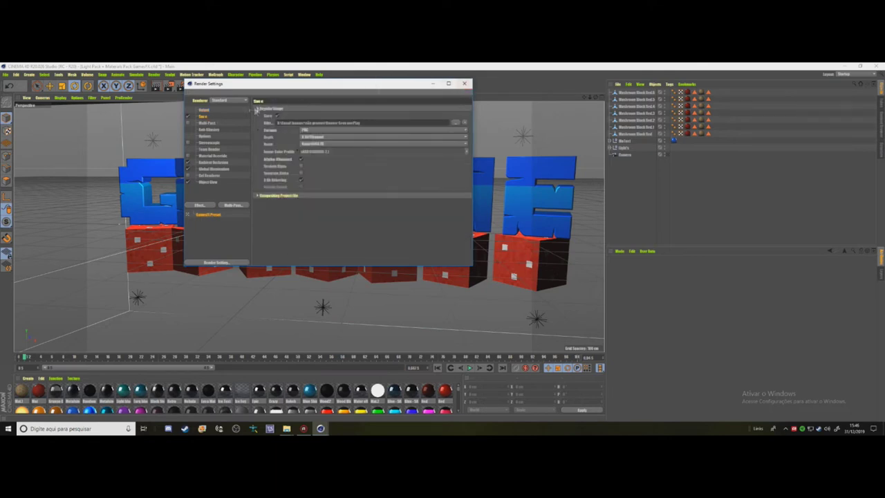
{"action": "left_click", "coordinate": [464, 83]}
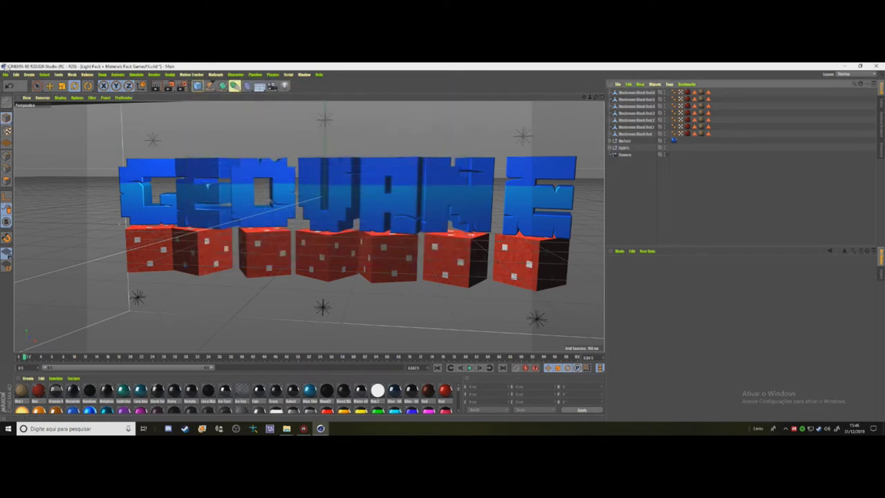
- Load the Super Pack Minecraft Cinema 4D.lib4d library into the Content Browser
{"action": "left_click", "coordinate": [6, 74]}
{"action": "left_click", "coordinate": [21, 89]}
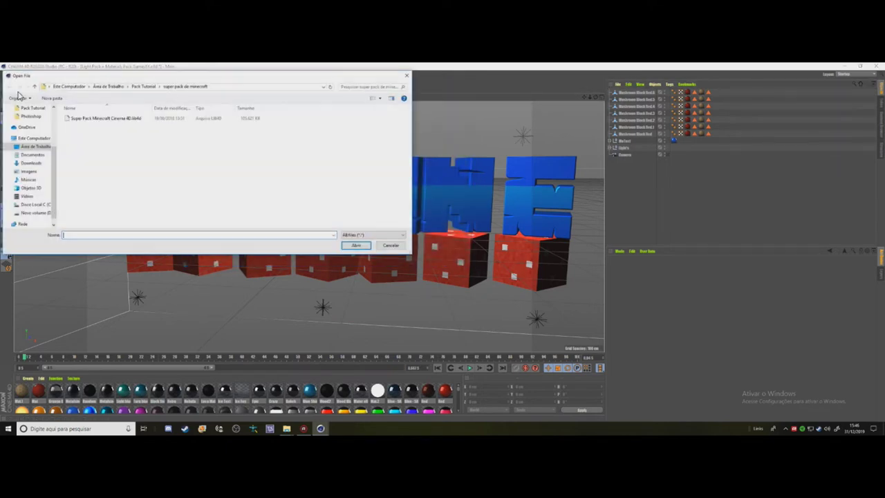
{"action": "left_click", "coordinate": [145, 87]}
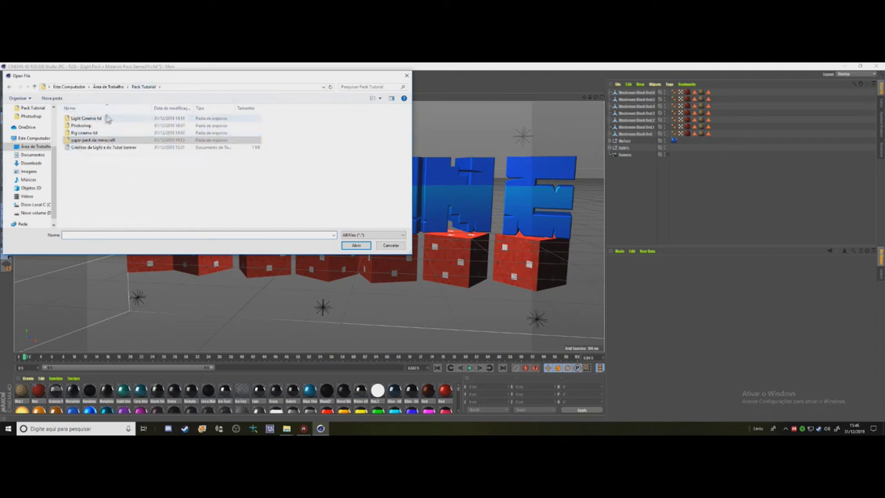
{"action": "double_click", "coordinate": [100, 140]}
{"action": "left_click", "coordinate": [100, 119]}
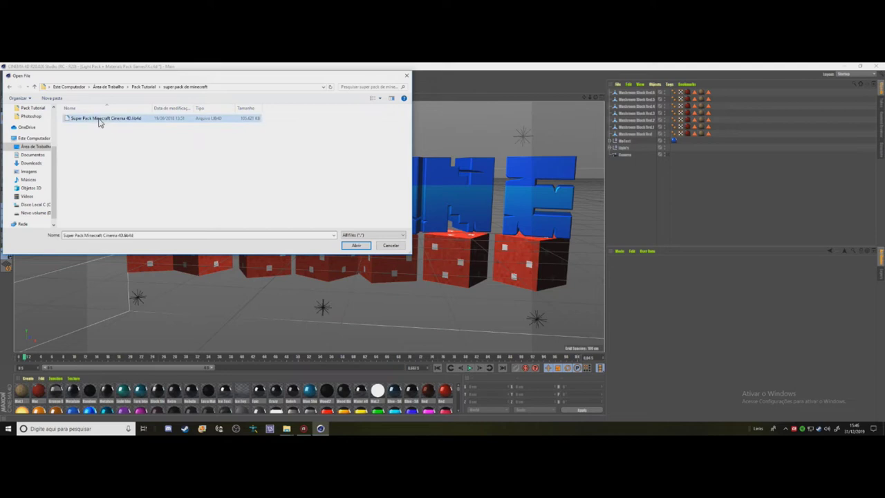
{"action": "double_click", "coordinate": [154, 122]}
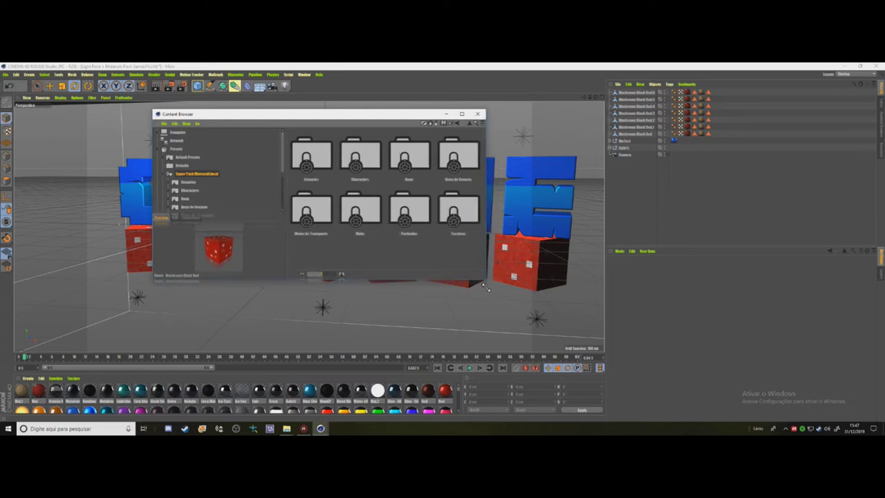
- Browse Itens > Ferramentas and add the shovel to the scene
{"action": "left_click_drag", "start_coordinate": [487, 269], "coordinate": [530, 299]}
{"action": "double_click", "coordinate": [436, 166]}
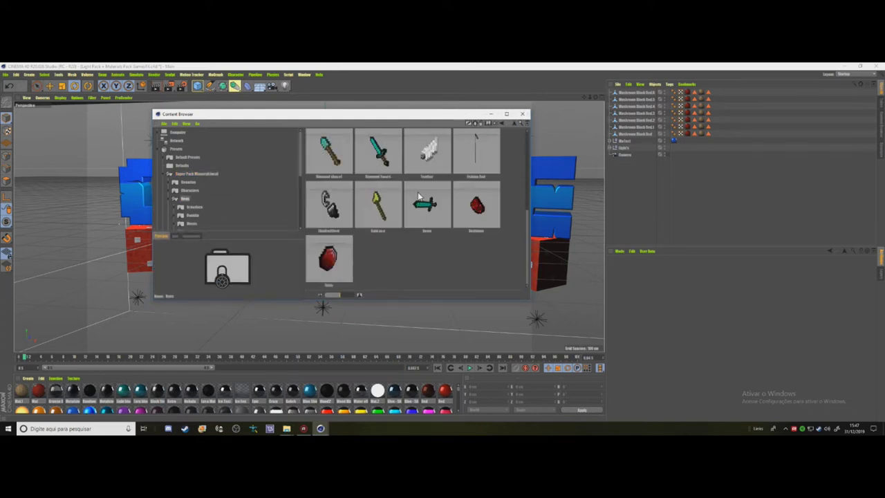
{"action": "scroll", "coordinate": [426, 198], "scroll_direction": "down", "scroll_amount": 2}
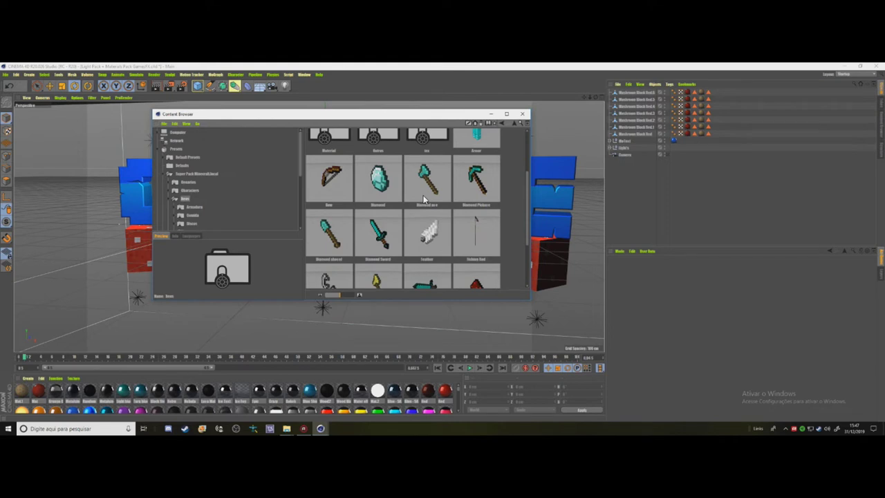
{"action": "left_click", "coordinate": [194, 214]}
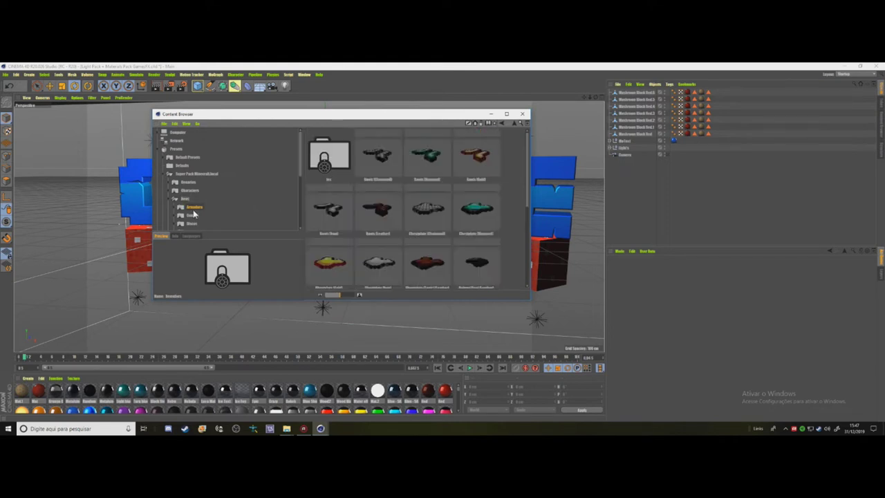
{"action": "scroll", "coordinate": [208, 212], "scroll_direction": "down", "scroll_amount": 2}
{"action": "left_click", "coordinate": [196, 190]}
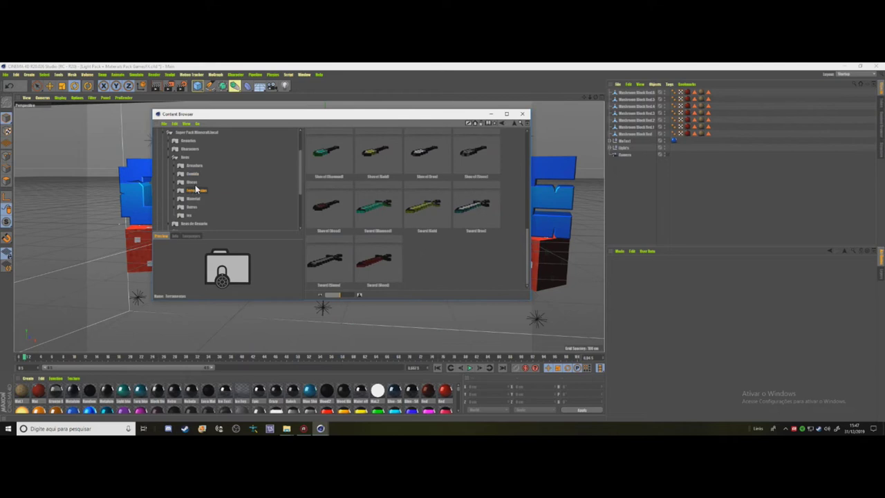
{"action": "double_click", "coordinate": [420, 150]}
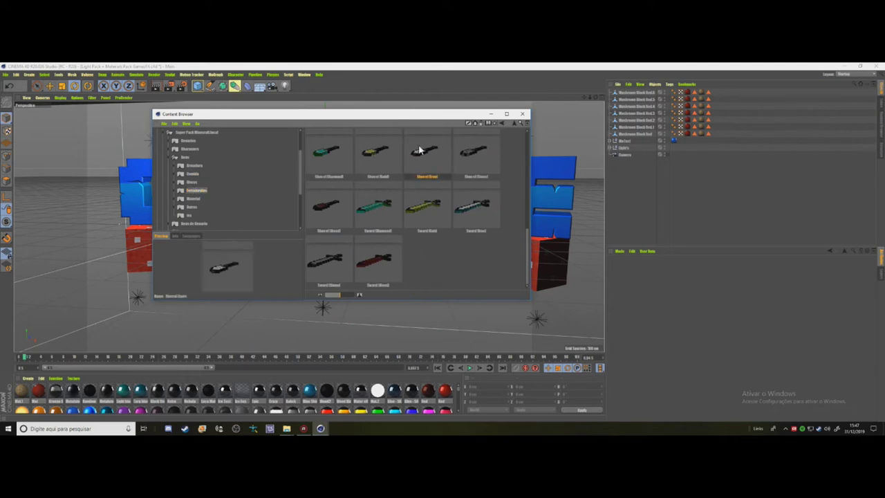
{"action": "left_click", "coordinate": [524, 115]}
- Move the shovel beside the red blocks and tilt it to point up-right
{"action": "left_click_drag", "start_coordinate": [587, 98], "coordinate": [525, 132]}
{"action": "left_click", "coordinate": [49, 85]}
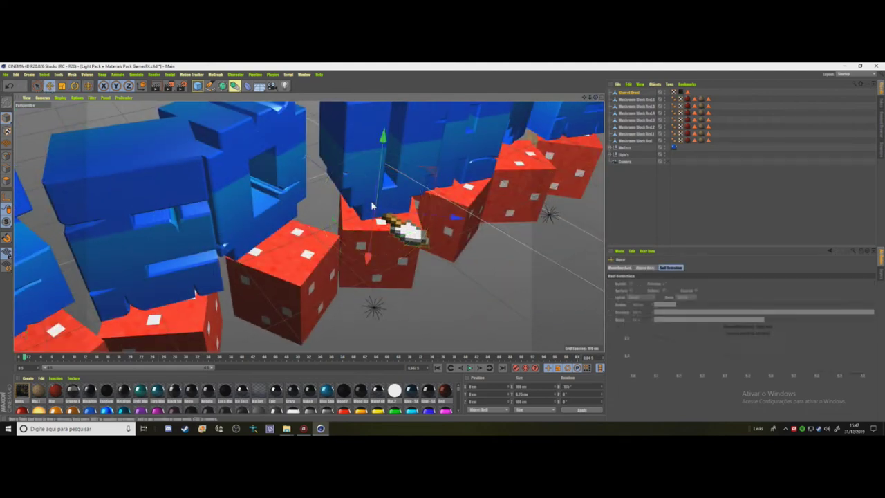
{"action": "left_click_drag", "start_coordinate": [384, 211], "coordinate": [463, 219]}
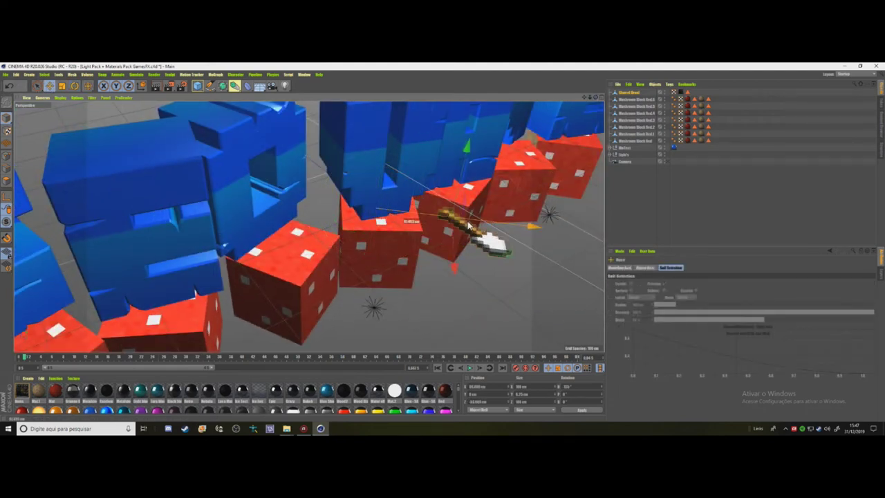
{"action": "left_click", "coordinate": [74, 86]}
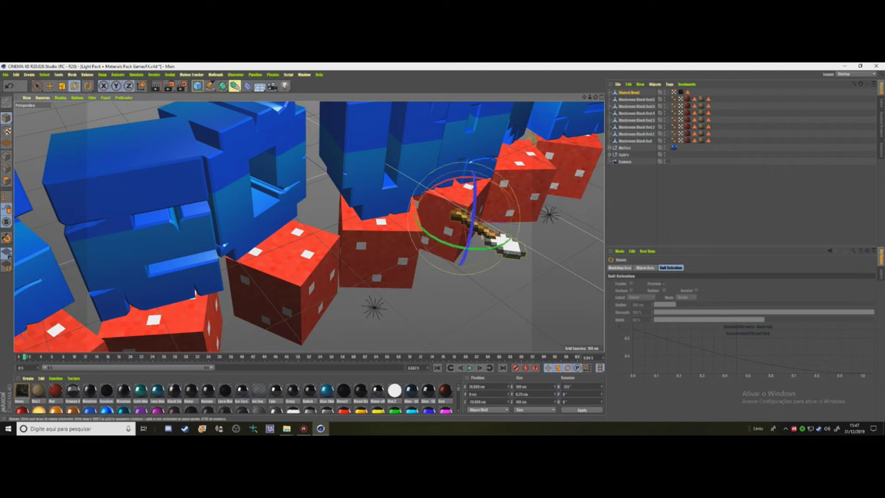
{"action": "mouse_move", "coordinate": [459, 229]}
{"action": "left_mouse_down"}
{"action": "mouse_move", "coordinate": [469, 153]}
{"action": "mouse_move", "coordinate": [474, 250]}
{"action": "mouse_move", "coordinate": [481, 239]}
{"action": "left_mouse_up"}
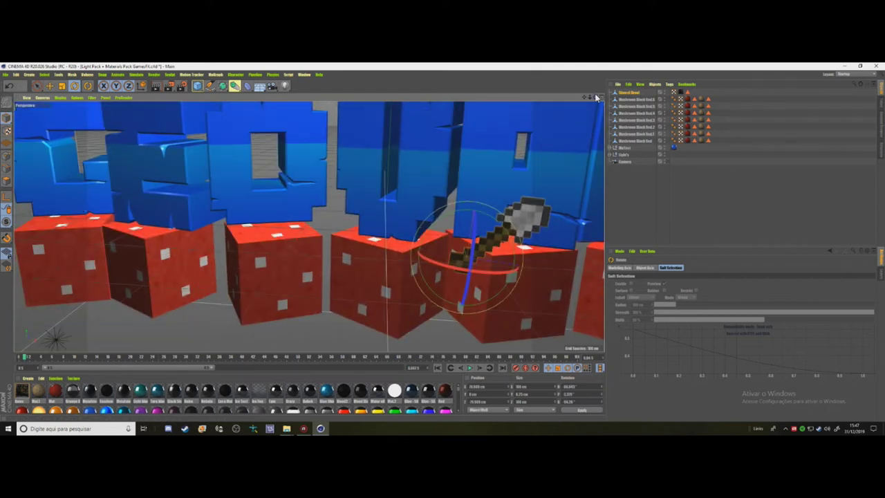
{"action": "left_click_drag", "start_coordinate": [596, 97], "coordinate": [581, 112]}
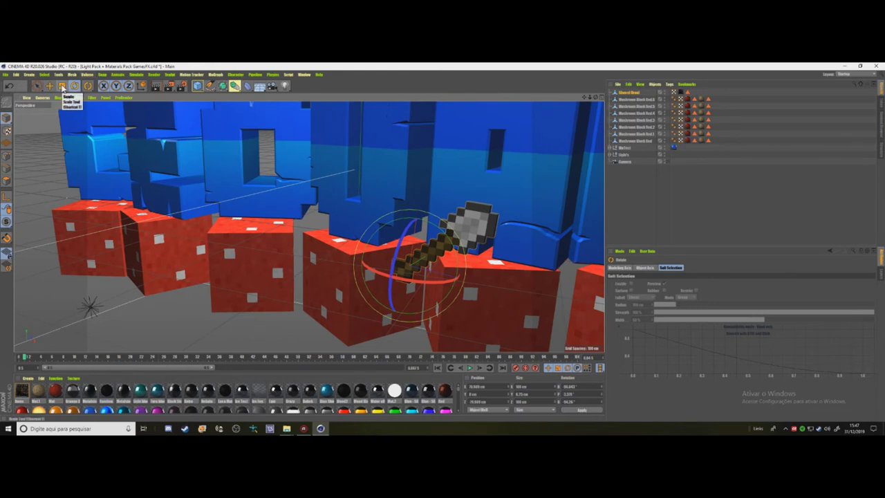
- Shrink the shovel to about two-thirds size and raise it between the letters
{"action": "left_click", "coordinate": [63, 86]}
{"action": "mouse_move", "coordinate": [419, 192]}
{"action": "left_mouse_down"}
{"action": "mouse_move", "coordinate": [465, 289]}
{"action": "mouse_move", "coordinate": [448, 287]}
{"action": "left_mouse_up"}
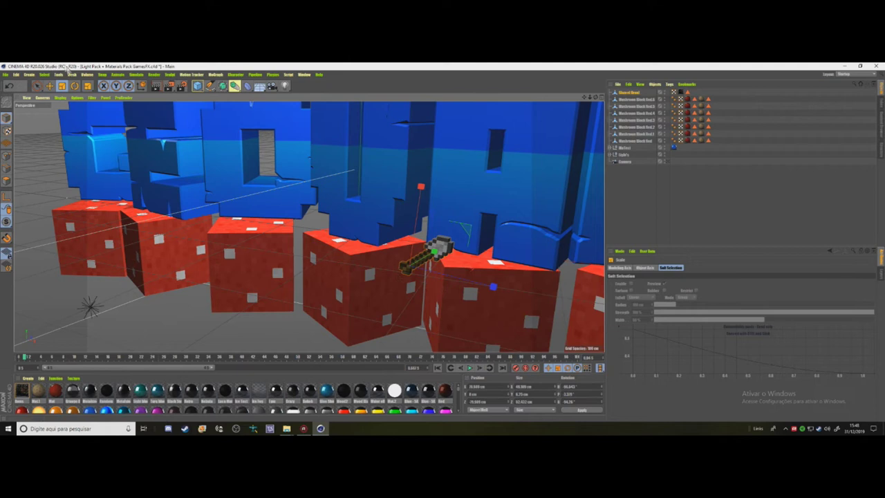
{"action": "left_click", "coordinate": [49, 86]}
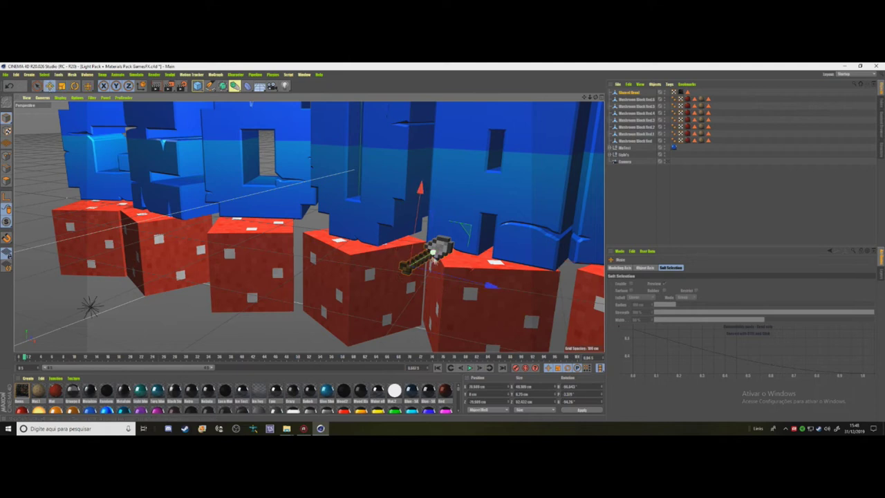
{"action": "left_click_drag", "start_coordinate": [436, 261], "coordinate": [456, 250]}
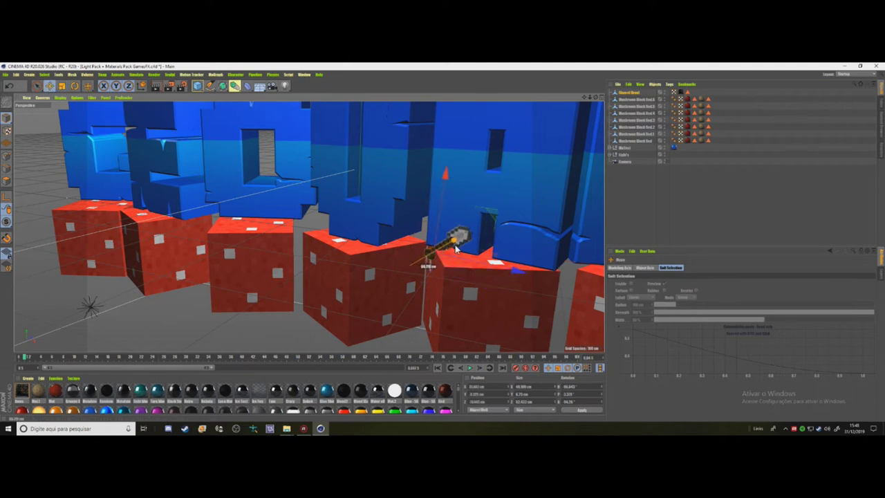
{"action": "left_click_drag", "start_coordinate": [455, 249], "coordinate": [456, 202]}
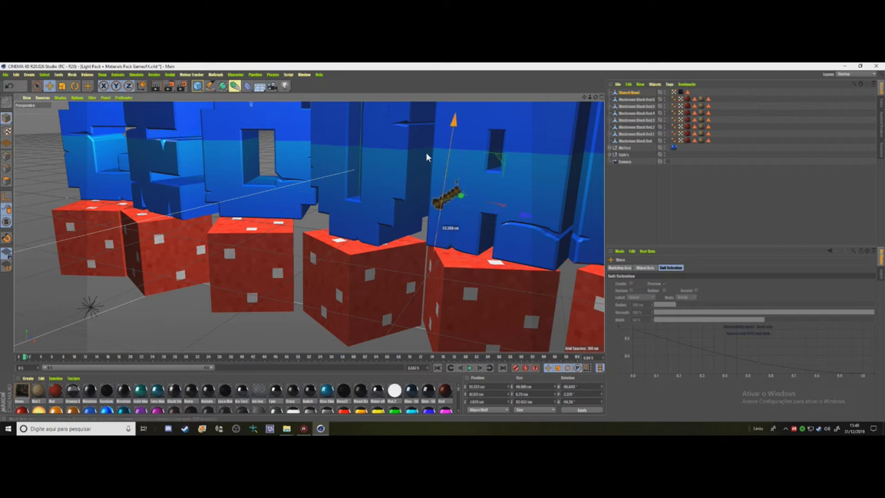
{"action": "left_click_drag", "start_coordinate": [594, 97], "coordinate": [585, 103]}
- Tilt the shovel about 18 degrees so it leans, then deselect it
{"action": "key", "text": "r"}
{"action": "left_click_drag", "start_coordinate": [389, 279], "coordinate": [378, 276]}
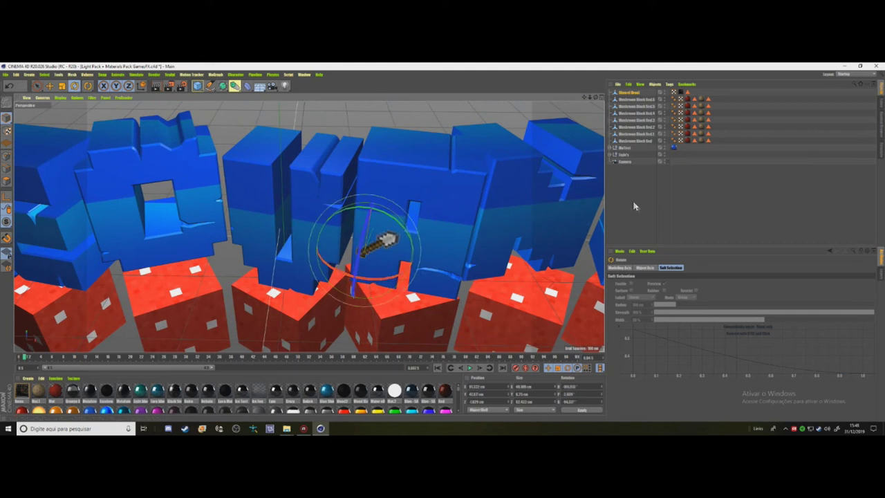
{"action": "left_click", "coordinate": [689, 176]}
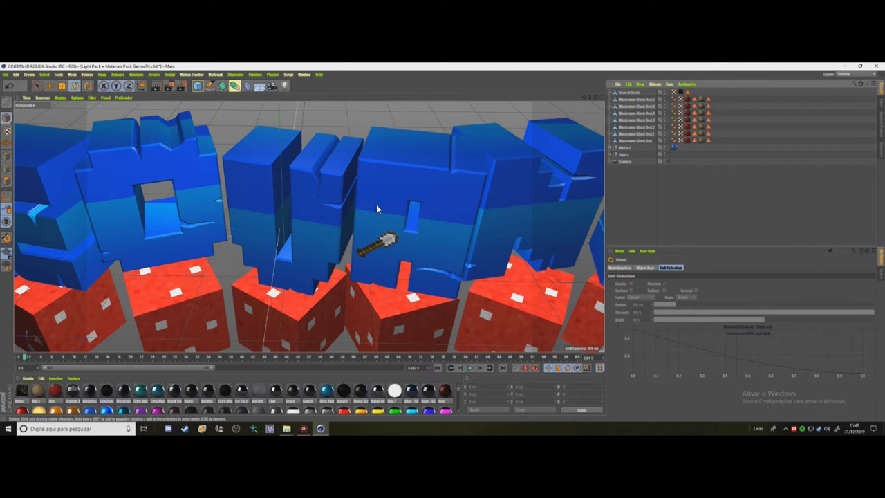
{"action": "left_click_drag", "start_coordinate": [592, 101], "coordinate": [592, 99]}
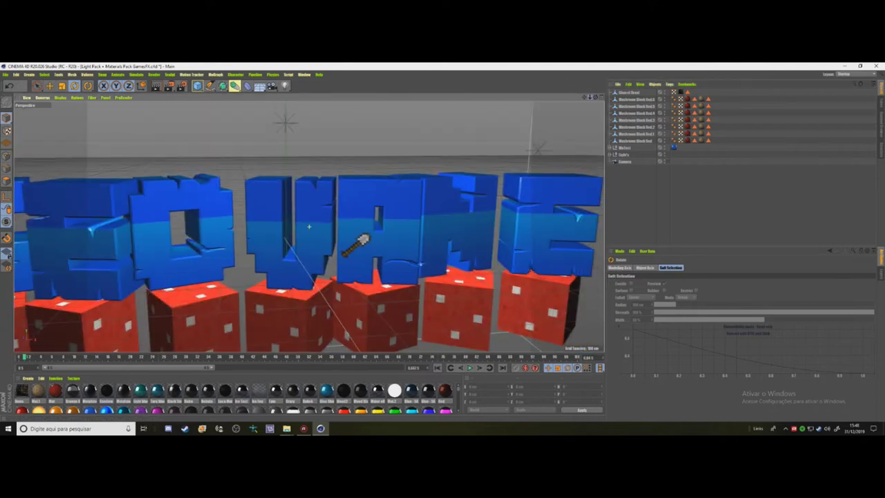
{"action": "left_click", "coordinate": [7, 74]}
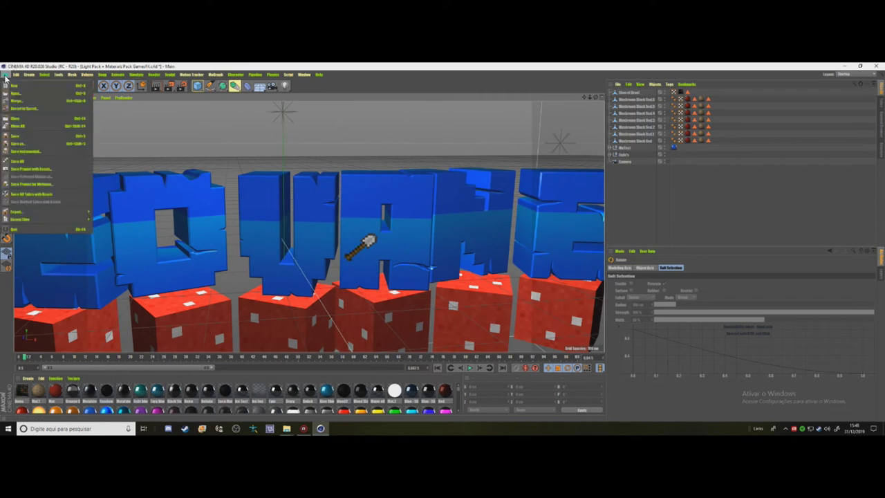
- Open the Super Pack Minecraft library and browse the subfolders of its Itens folder
{"action": "double_click", "coordinate": [104, 119]}
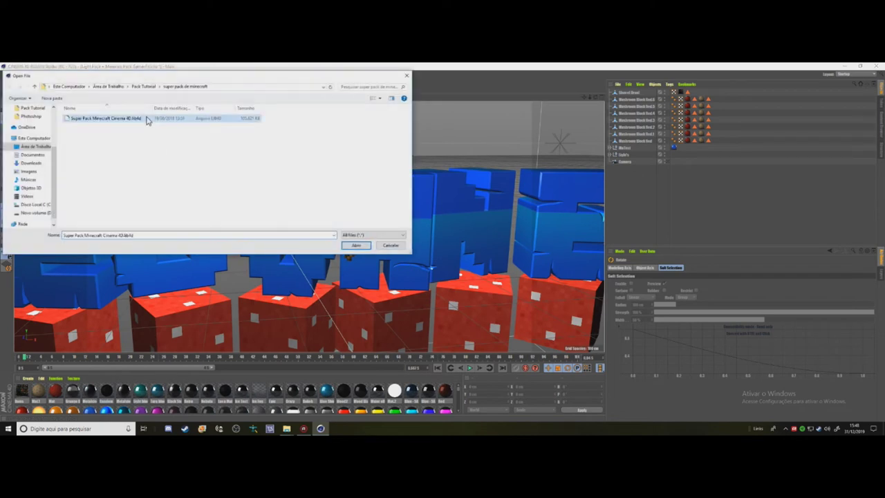
{"action": "double_click", "coordinate": [414, 158]}
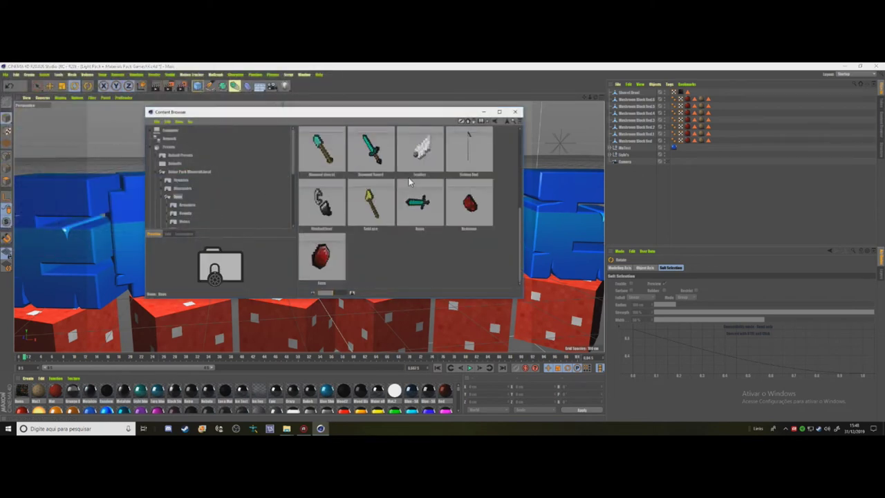
{"action": "scroll", "coordinate": [186, 215], "scroll_direction": "down", "scroll_amount": 2}
{"action": "left_click", "coordinate": [186, 204]}
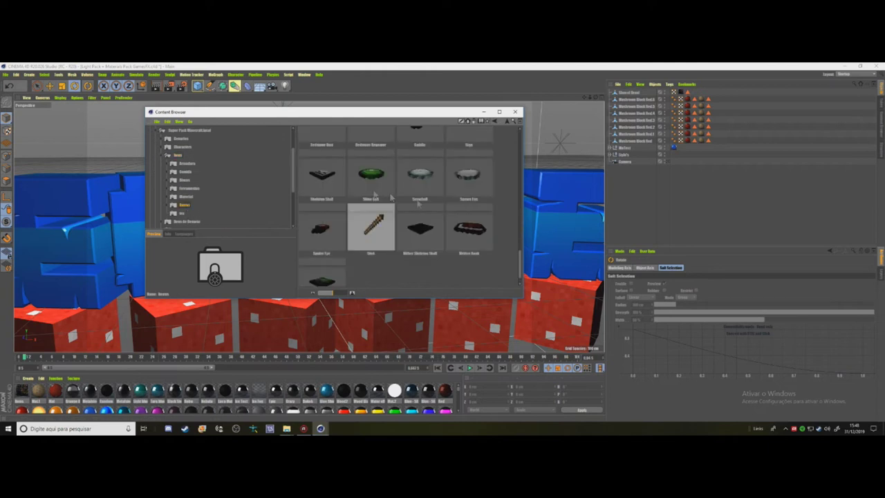
{"action": "scroll", "coordinate": [393, 202], "scroll_direction": "up", "scroll_amount": 2}
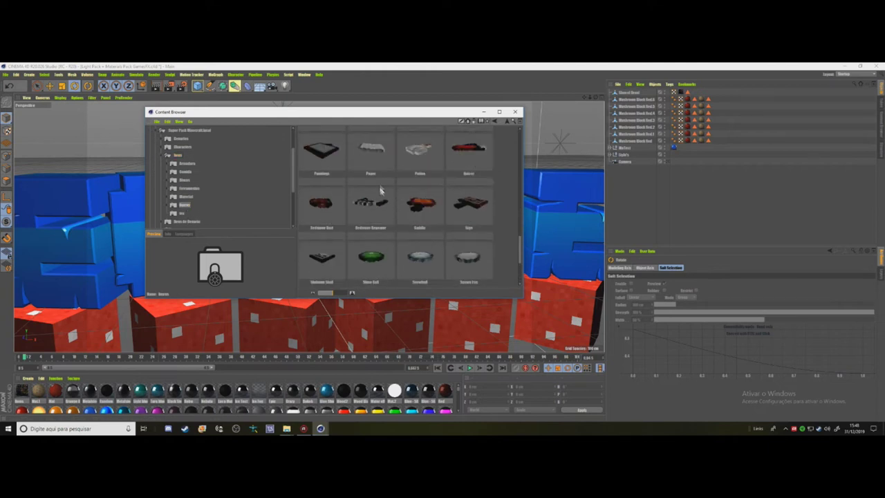
{"action": "scroll", "coordinate": [397, 200], "scroll_direction": "up", "scroll_amount": 2}
{"action": "scroll", "coordinate": [404, 198], "scroll_direction": "up", "scroll_amount": 2}
{"action": "scroll", "coordinate": [403, 207], "scroll_direction": "up", "scroll_amount": 2}
{"action": "scroll", "coordinate": [399, 224], "scroll_direction": "up", "scroll_amount": 2}
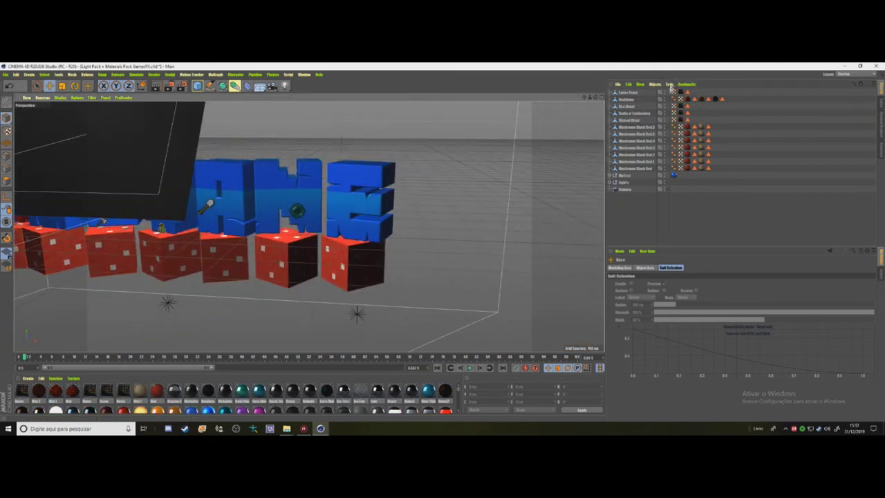
{"action": "left_click_drag", "start_coordinate": [589, 100], "coordinate": [594, 97]}
- Reload the Super Pack Minecraft library and show its Particulas presets
{"action": "left_click", "coordinate": [15, 74]}
{"action": "left_click", "coordinate": [34, 148]}
{"action": "double_click", "coordinate": [125, 118]}
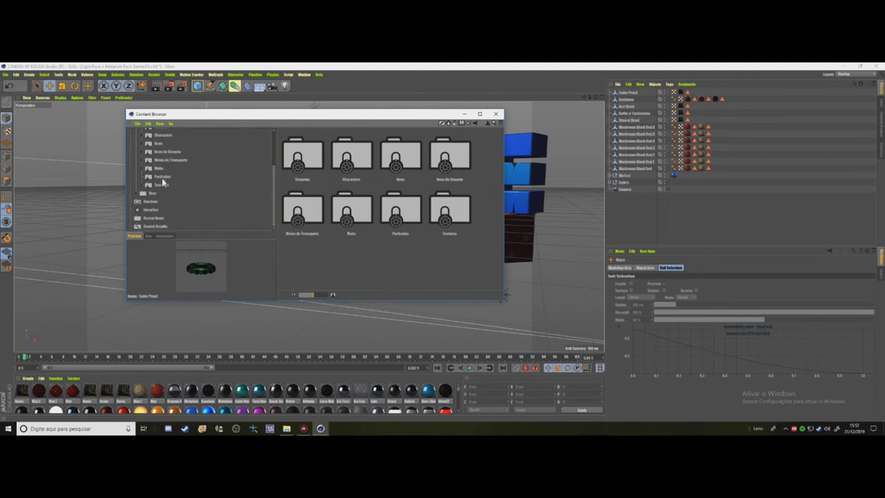
{"action": "left_click", "coordinate": [163, 178]}
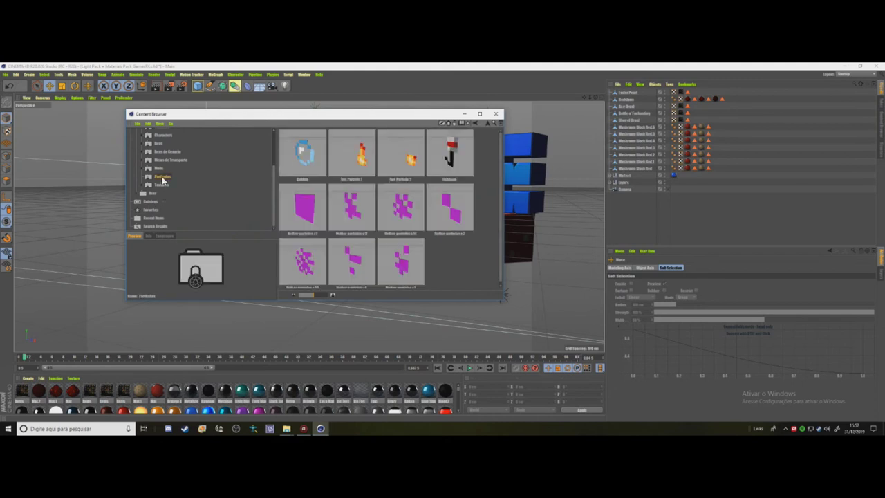
- Add the Nether particles preset and raise it above the GEOVANE letters
{"action": "left_click", "coordinate": [323, 254]}
{"action": "double_click", "coordinate": [318, 254]}
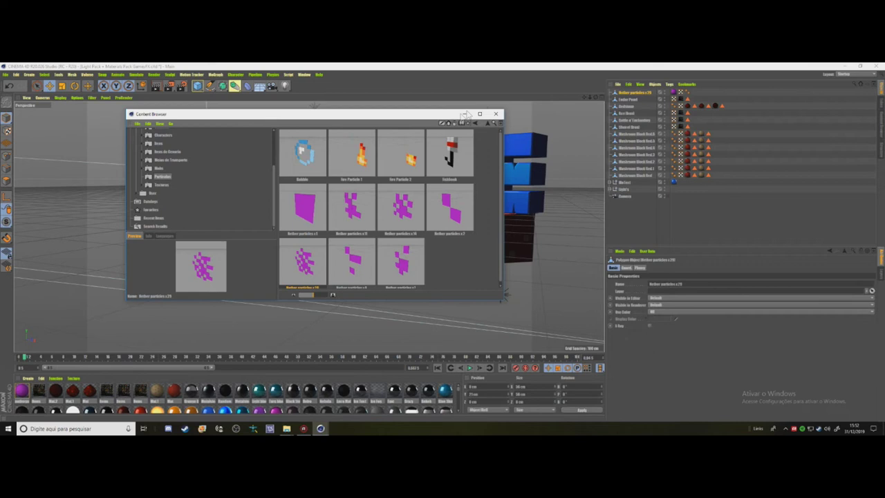
{"action": "left_click", "coordinate": [495, 113]}
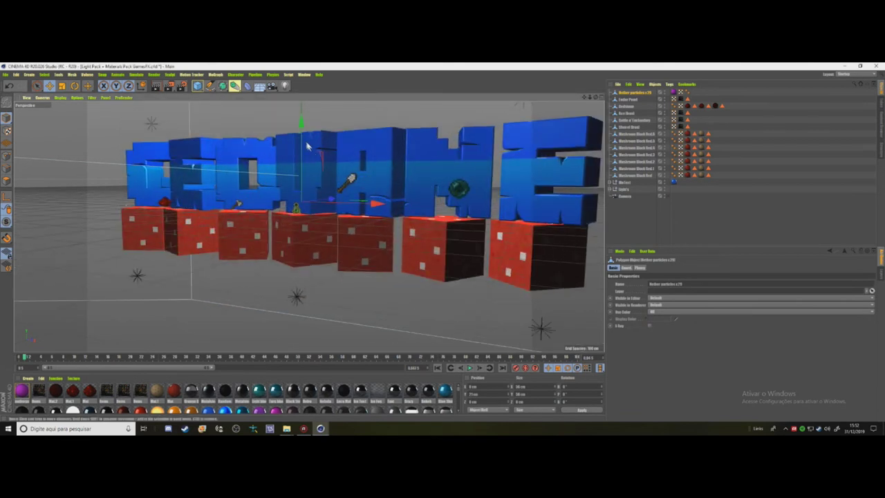
{"action": "mouse_move", "coordinate": [308, 145]}
{"action": "left_mouse_down"}
{"action": "mouse_move", "coordinate": [301, 130]}
{"action": "mouse_move", "coordinate": [302, 141]}
{"action": "left_mouse_up"}
{"action": "left_click_drag", "start_coordinate": [593, 97], "coordinate": [525, 104]}
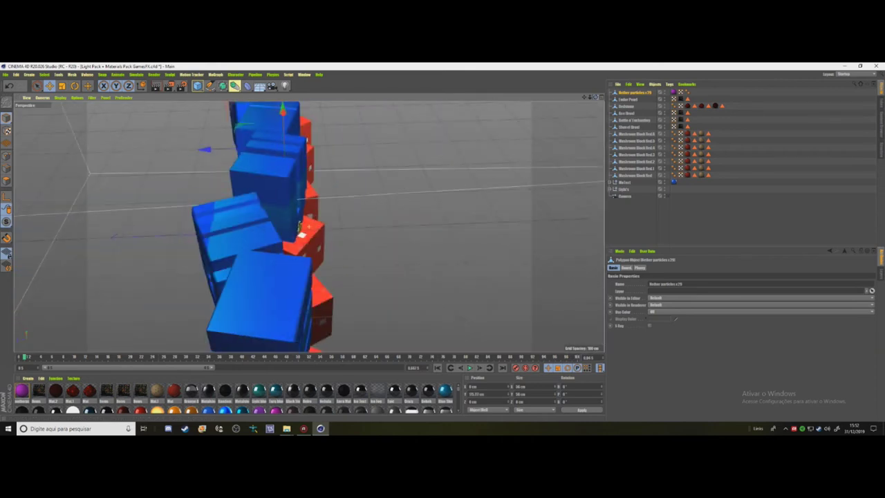
{"action": "left_click_drag", "start_coordinate": [593, 98], "coordinate": [525, 104]}
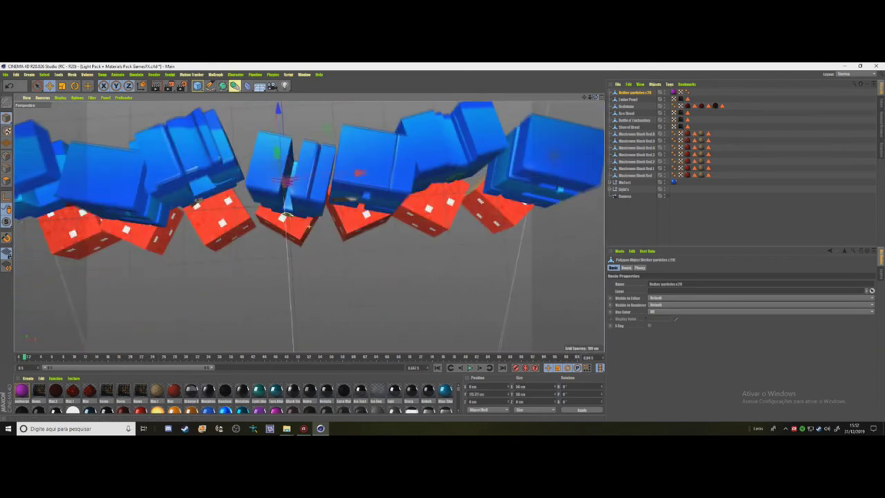
{"action": "left_click_drag", "start_coordinate": [592, 100], "coordinate": [541, 137]}
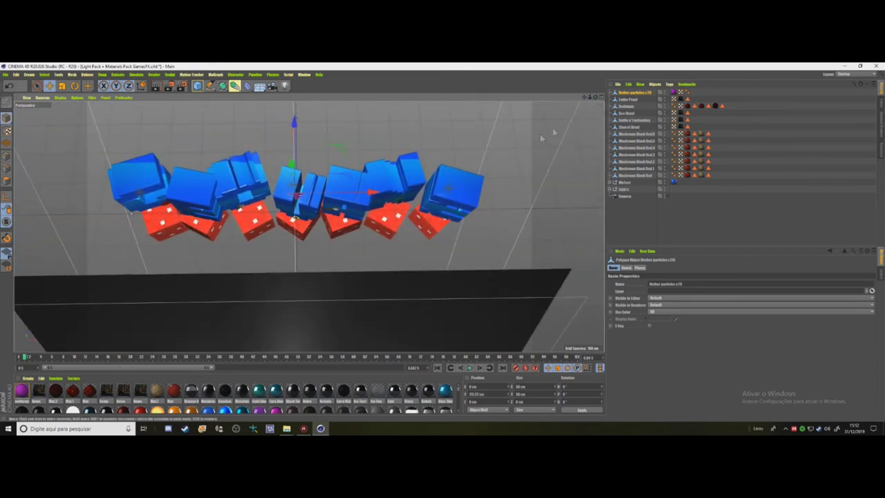
- Duplicate the Nether particles along the row to the right end, checking through the camera
{"action": "mouse_move", "coordinate": [345, 207]}
{"action": "left_mouse_down", "text": "ctrl"}
{"action": "mouse_move", "coordinate": [185, 206]}
{"action": "mouse_move", "coordinate": [82, 141]}
{"action": "left_mouse_up", "text": "ctrl"}
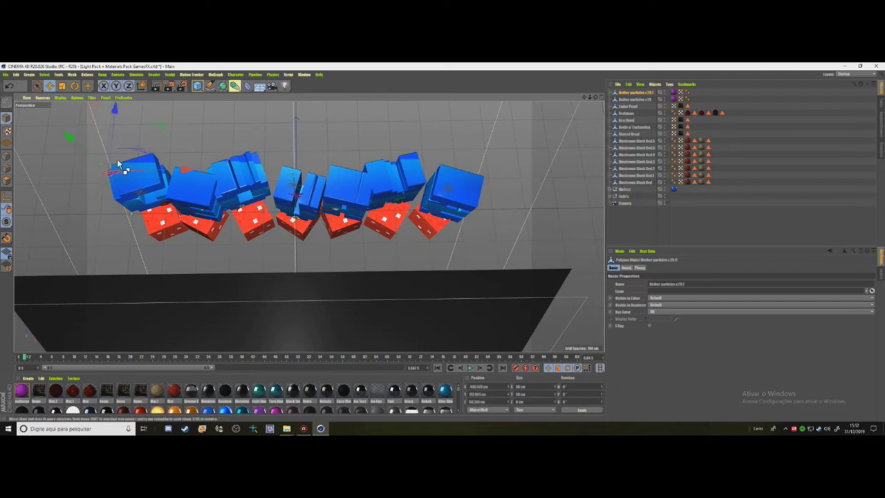
{"action": "left_click_drag", "start_coordinate": [161, 183], "coordinate": [192, 148], "text": "ctrl"}
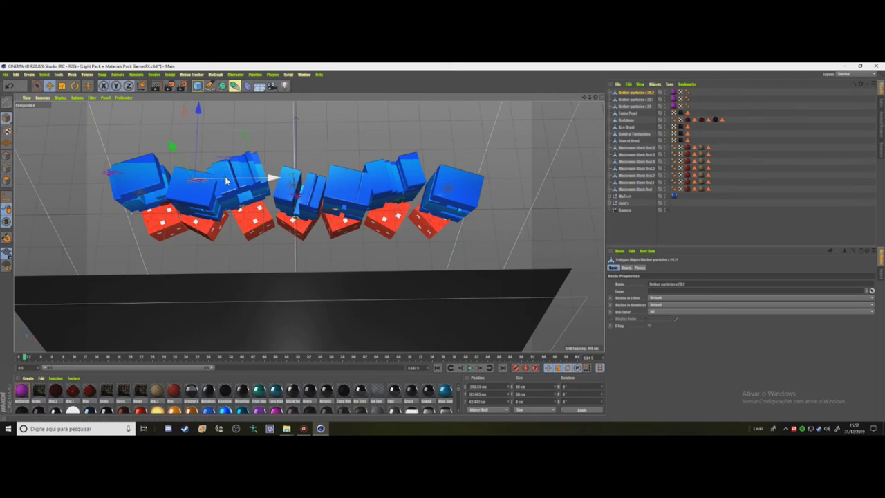
{"action": "left_click_drag", "start_coordinate": [249, 181], "coordinate": [454, 175], "text": "ctrl"}
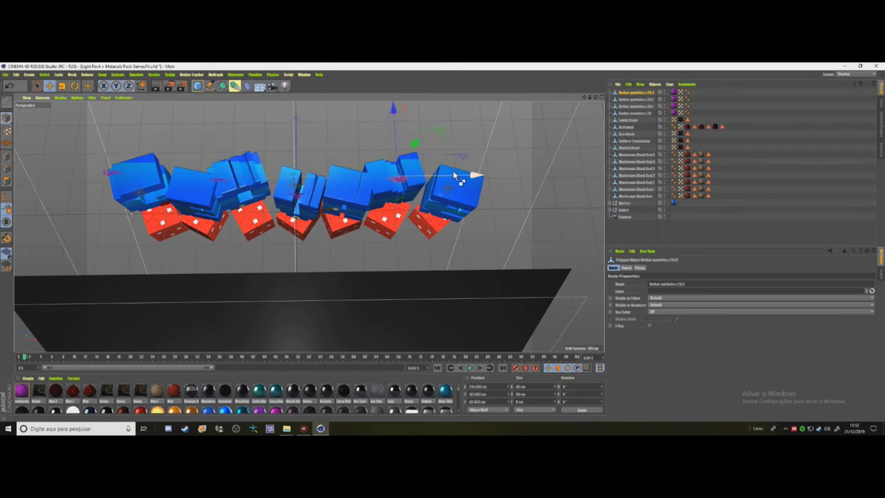
{"action": "mouse_move", "coordinate": [454, 176]}
{"action": "left_mouse_down", "text": "ctrl"}
{"action": "mouse_move", "coordinate": [484, 178]}
{"action": "mouse_move", "coordinate": [500, 164]}
{"action": "left_mouse_up", "text": "ctrl"}
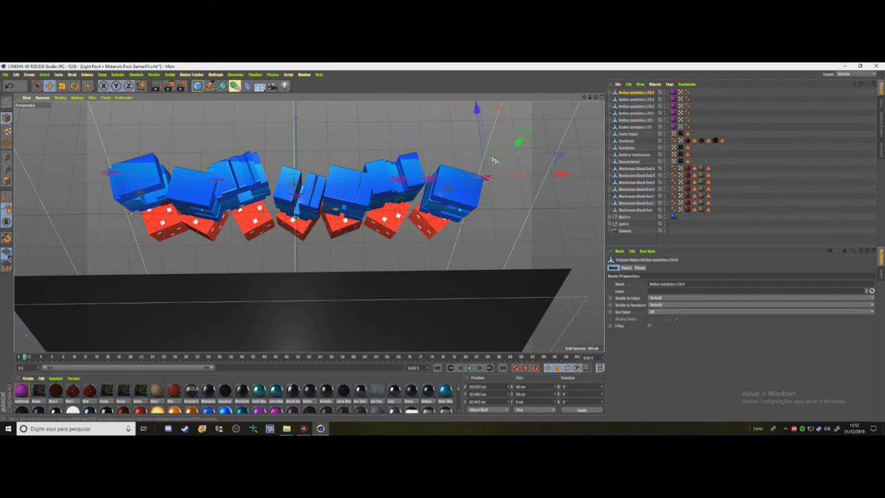
{"action": "left_click", "coordinate": [668, 230]}
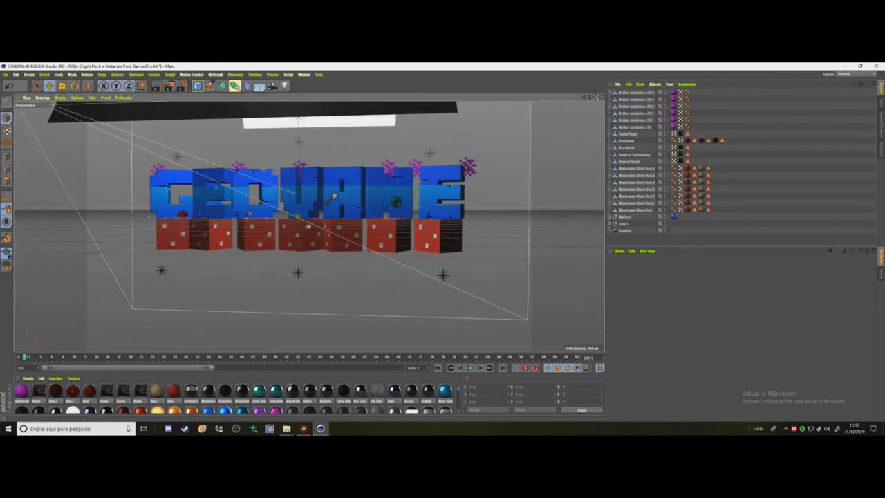
{"action": "left_click", "coordinate": [15, 74]}
{"action": "left_click", "coordinate": [23, 92]}
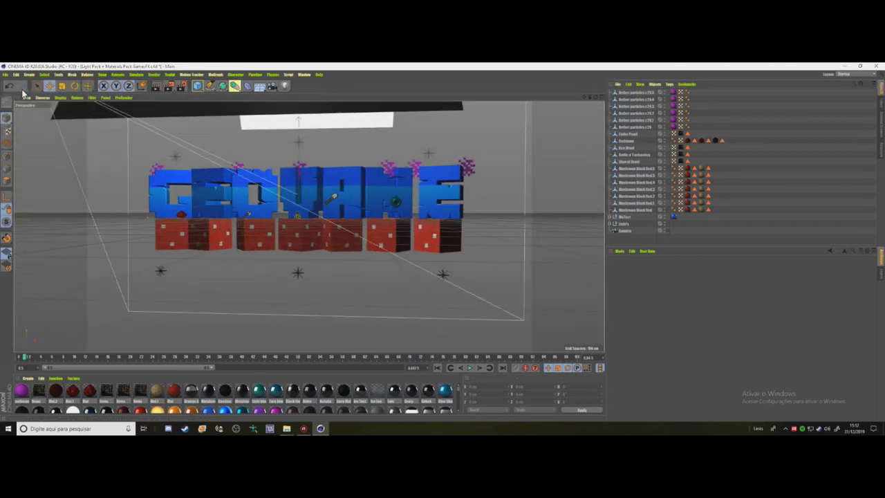
- Add the Bubble particle preset from the Minecraft pack library to the scene
{"action": "left_click", "coordinate": [129, 118]}
{"action": "key", "text": "Return"}
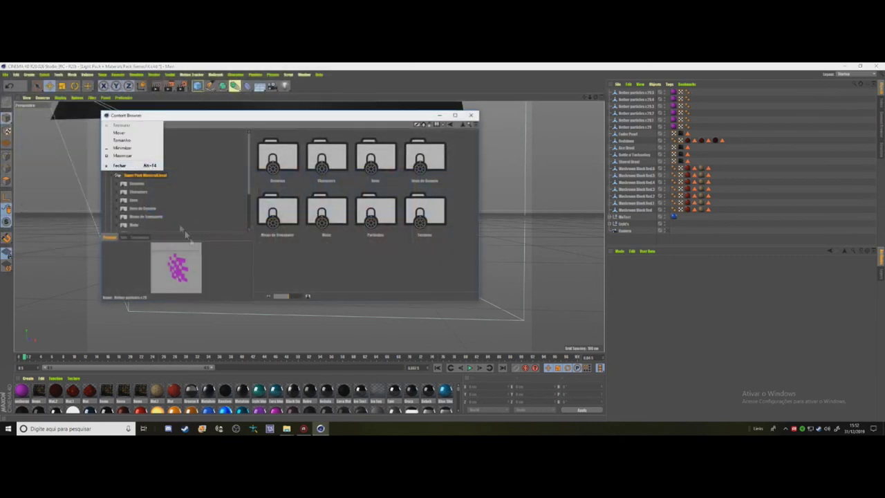
{"action": "left_click", "coordinate": [139, 192]}
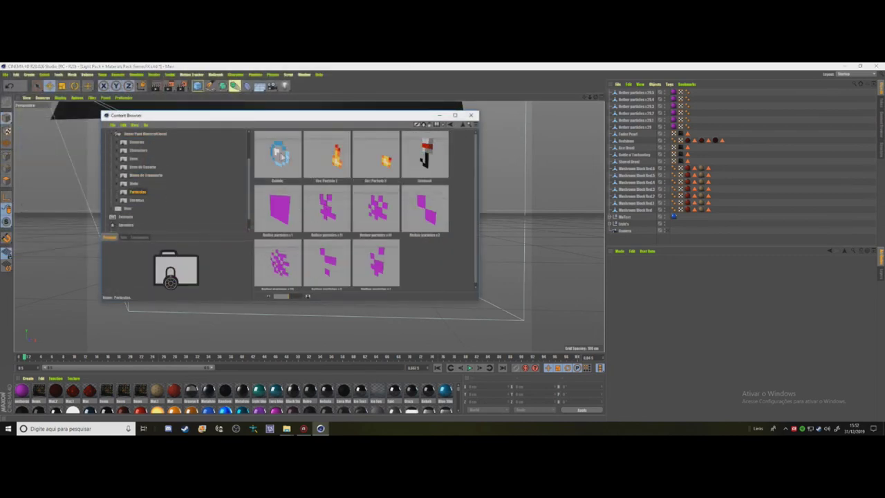
{"action": "double_click", "coordinate": [281, 155]}
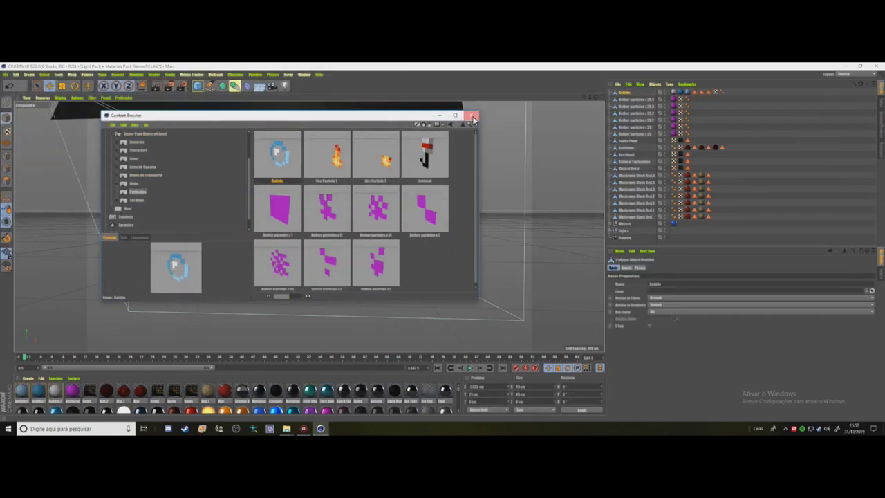
{"action": "left_click", "coordinate": [471, 116]}
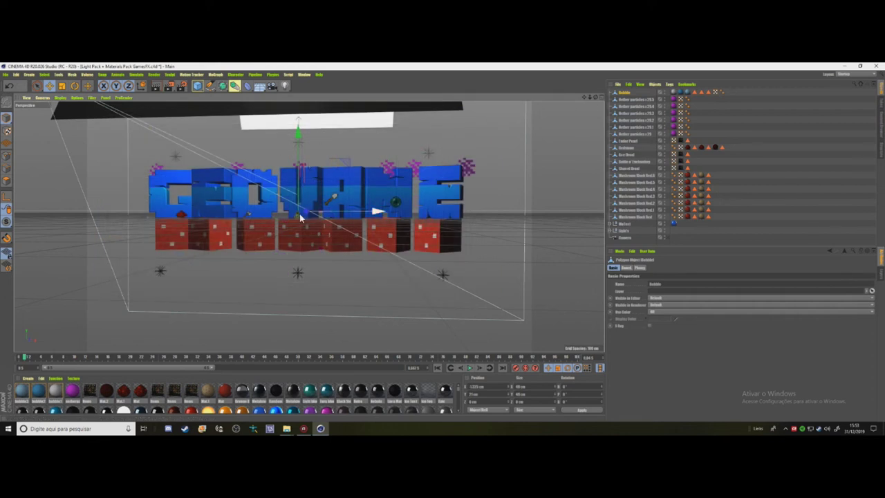
- Raise the bubble up into the blue blocks and shrink its height
{"action": "left_click_drag", "start_coordinate": [593, 98], "coordinate": [497, 111]}
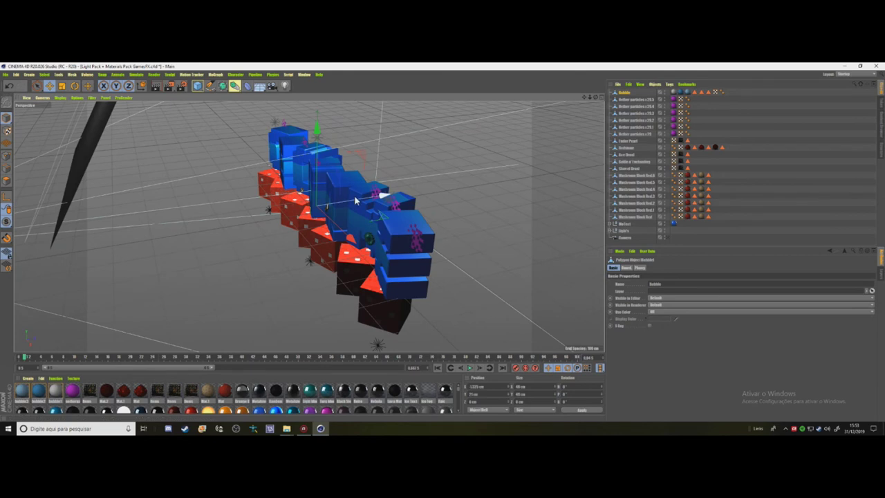
{"action": "scroll", "coordinate": [354, 195], "scroll_direction": "up", "scroll_amount": 5}
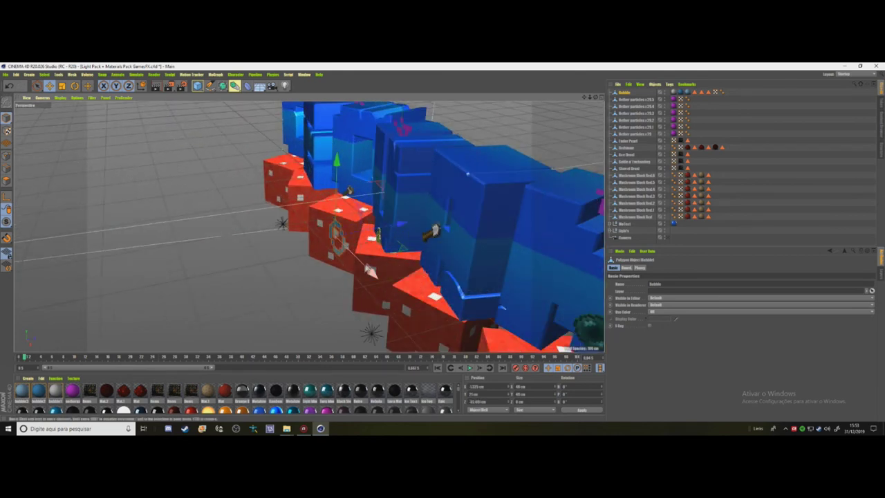
{"action": "left_click_drag", "start_coordinate": [339, 261], "coordinate": [403, 301]}
{"action": "left_click_drag", "start_coordinate": [396, 256], "coordinate": [421, 141]}
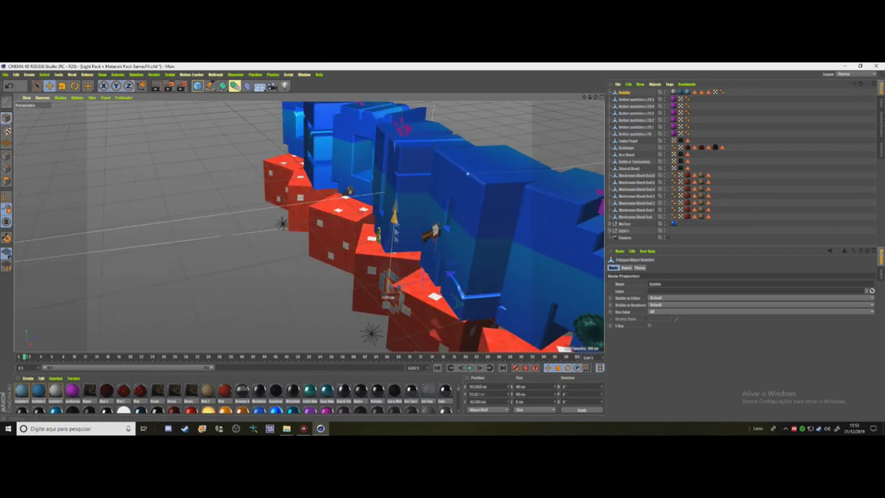
{"action": "left_click", "coordinate": [49, 86]}
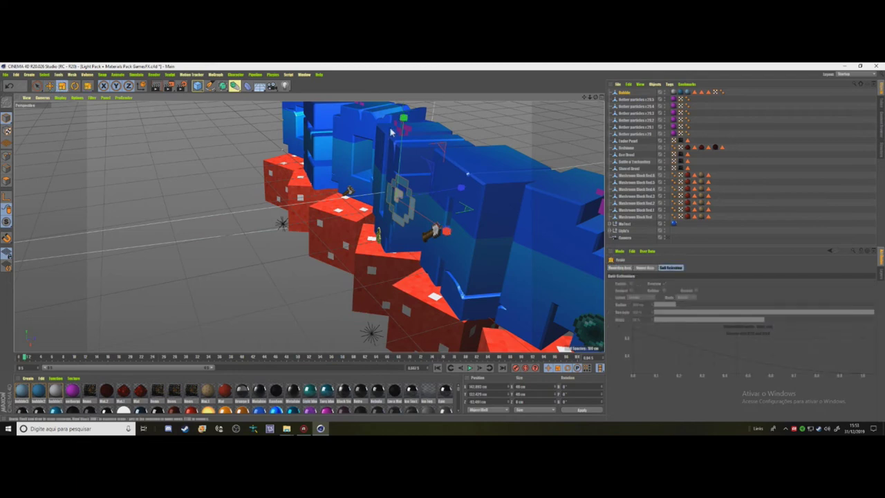
{"action": "left_click_drag", "start_coordinate": [408, 127], "coordinate": [420, 215]}
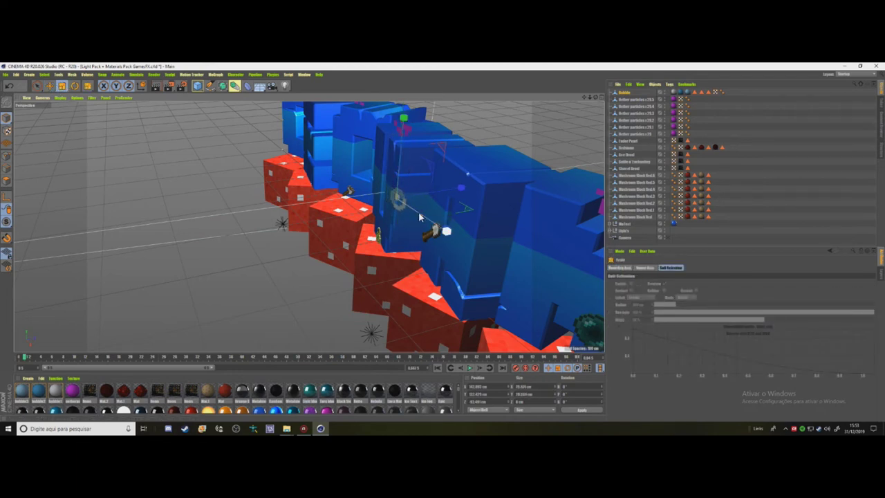
{"action": "left_click", "coordinate": [50, 86]}
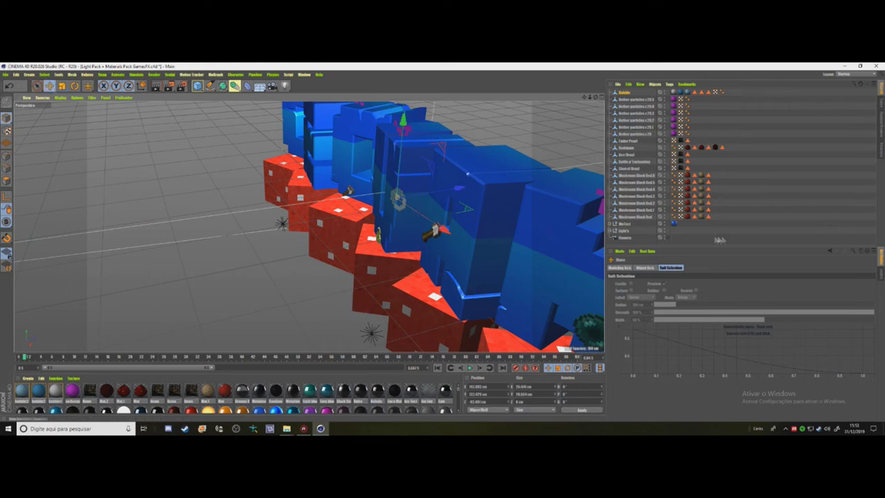
- View the whole GEOVANE banner through the scene camera, clear the selection, and render a preview
{"action": "left_click", "coordinate": [665, 236]}
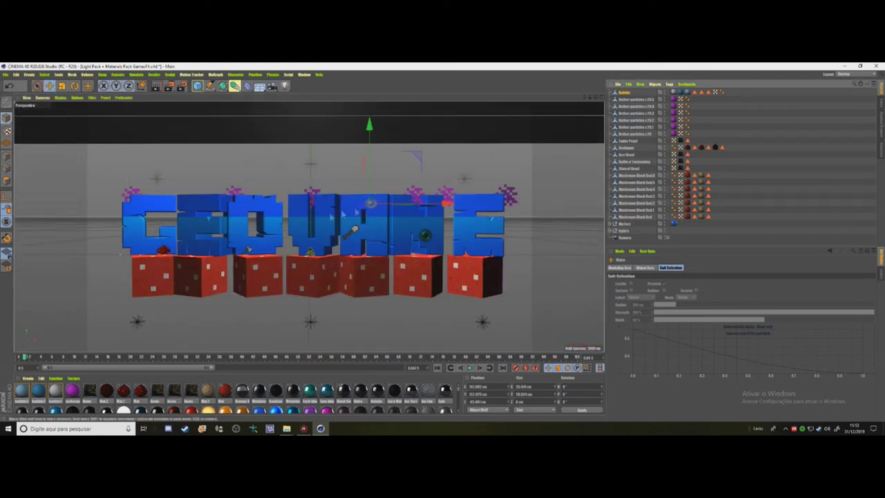
{"action": "left_click", "coordinate": [61, 86]}
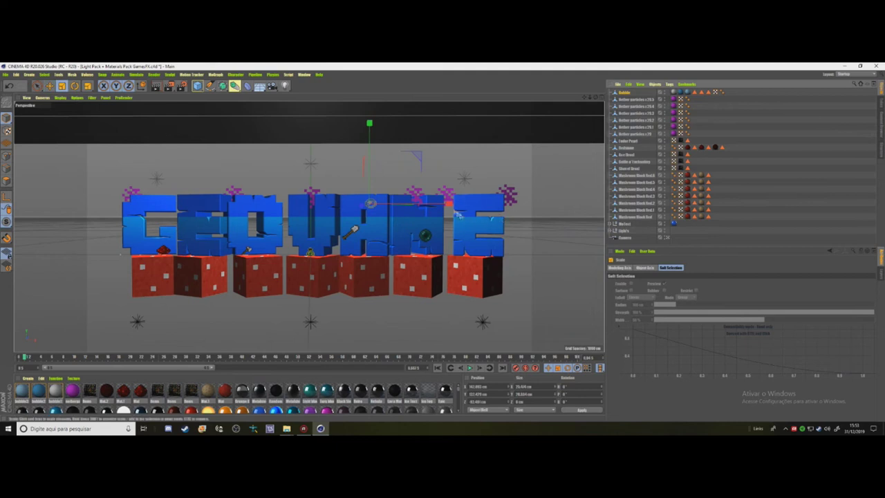
{"action": "left_click", "coordinate": [50, 87]}
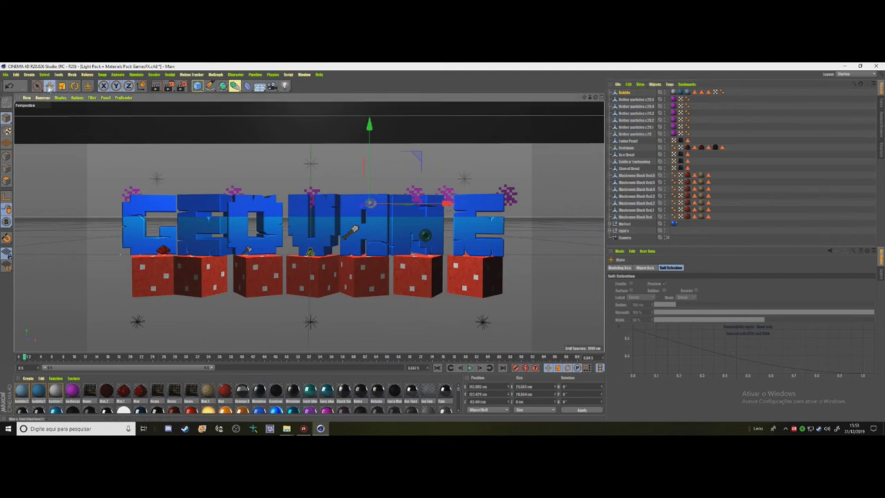
{"action": "left_click", "coordinate": [632, 245]}
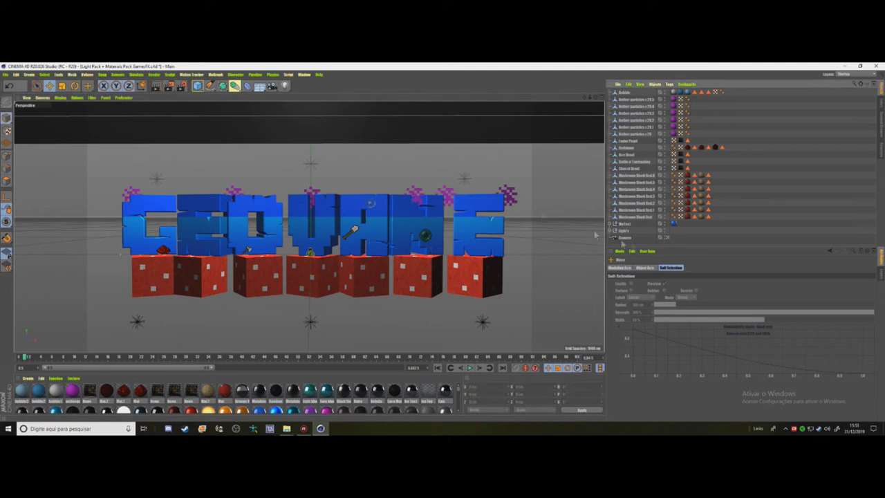
{"action": "left_click", "coordinate": [168, 86]}
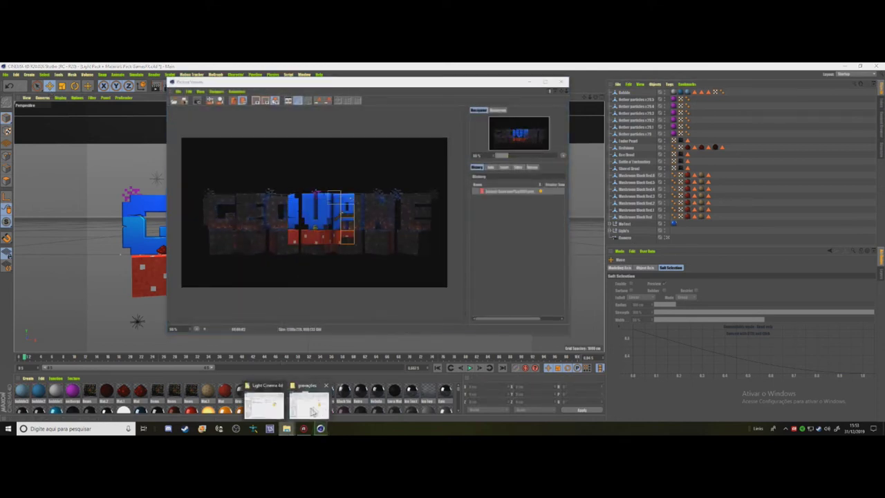
- View the saved Banner GeovanePlay0001 image from Canal > banner > não prontos
{"action": "left_click", "coordinate": [292, 408]}
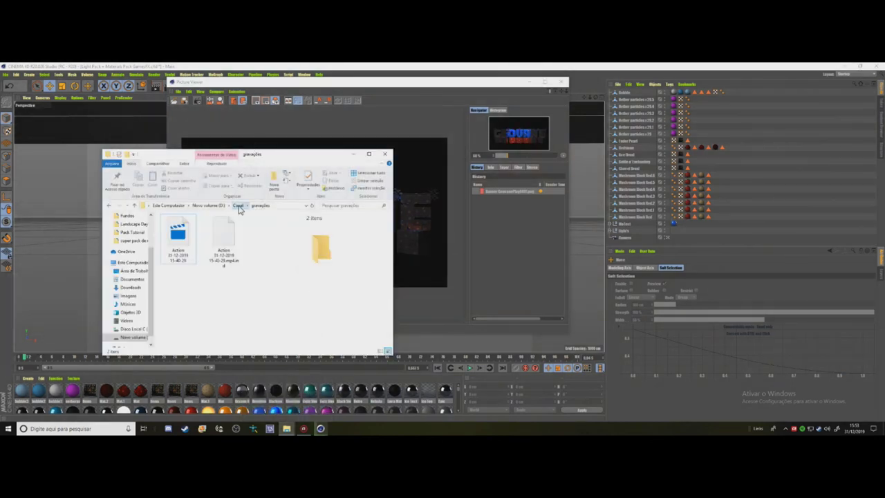
{"action": "left_click", "coordinate": [238, 207]}
{"action": "double_click", "coordinate": [187, 265]}
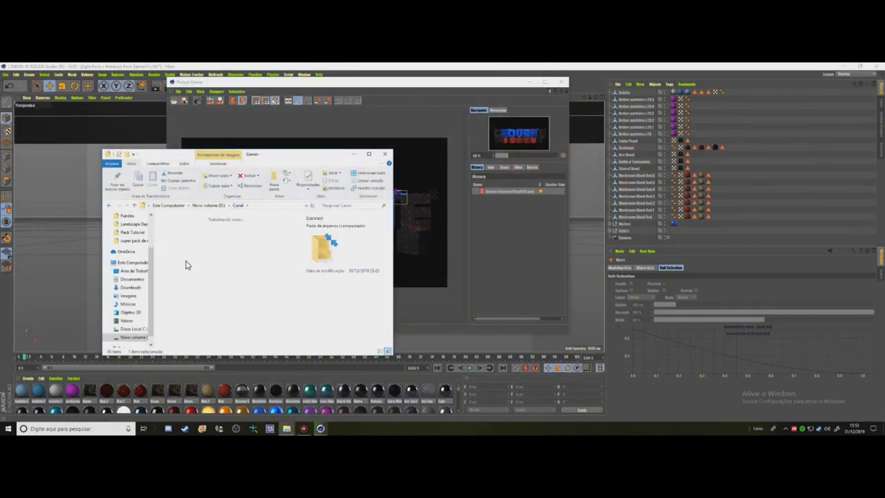
{"action": "double_click", "coordinate": [223, 235]}
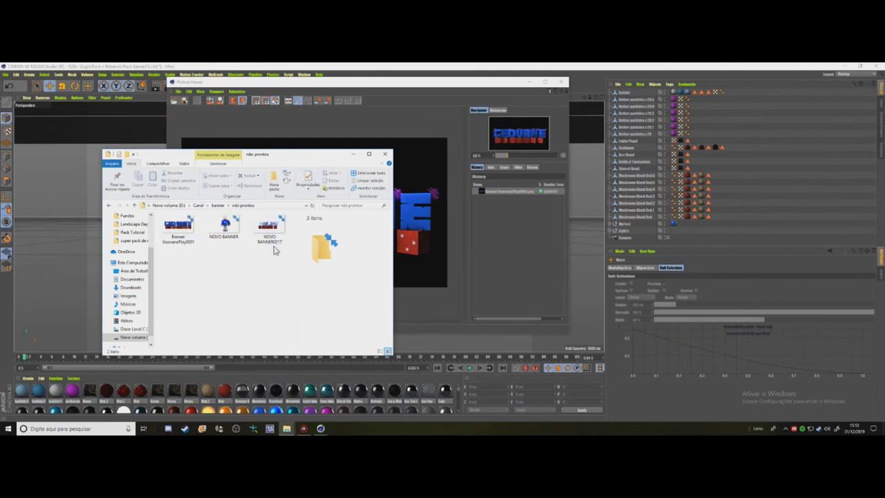
{"action": "double_click", "coordinate": [196, 234]}
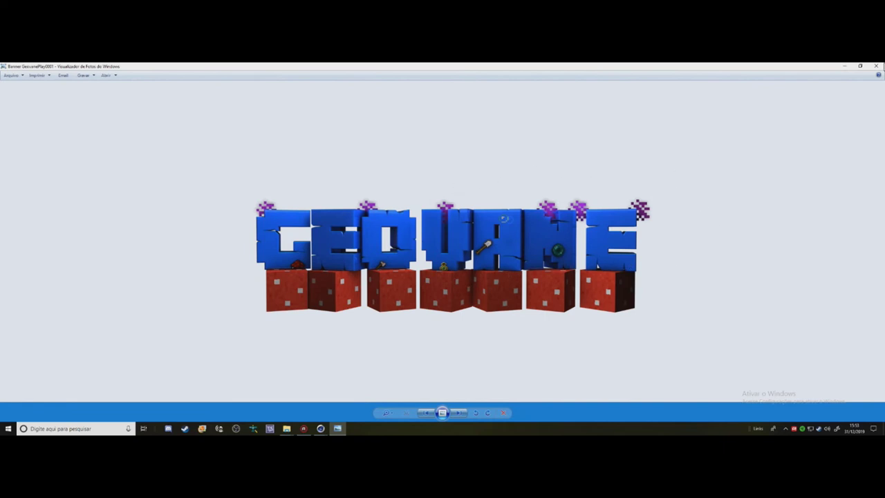
{"action": "left_click", "coordinate": [876, 66]}
- Close the file browser and render preview, then quit Cinema 4D answering the save prompt
{"action": "left_click", "coordinate": [385, 153]}
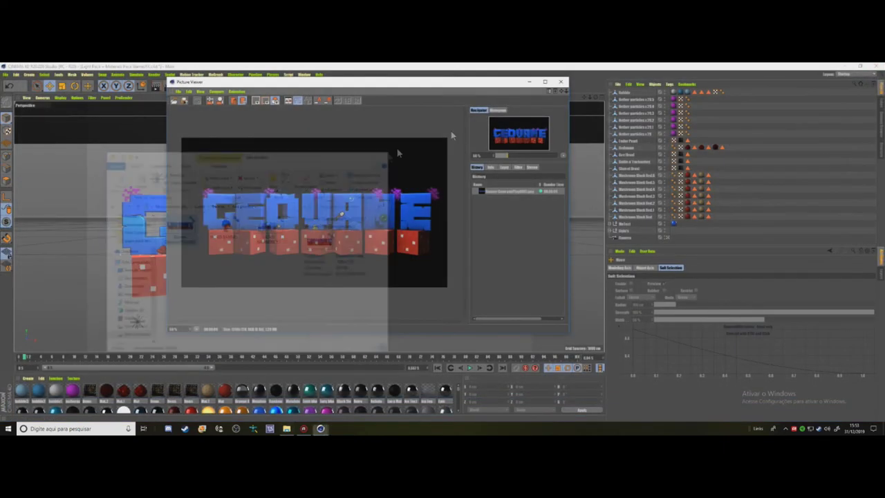
{"action": "left_click", "coordinate": [563, 82]}
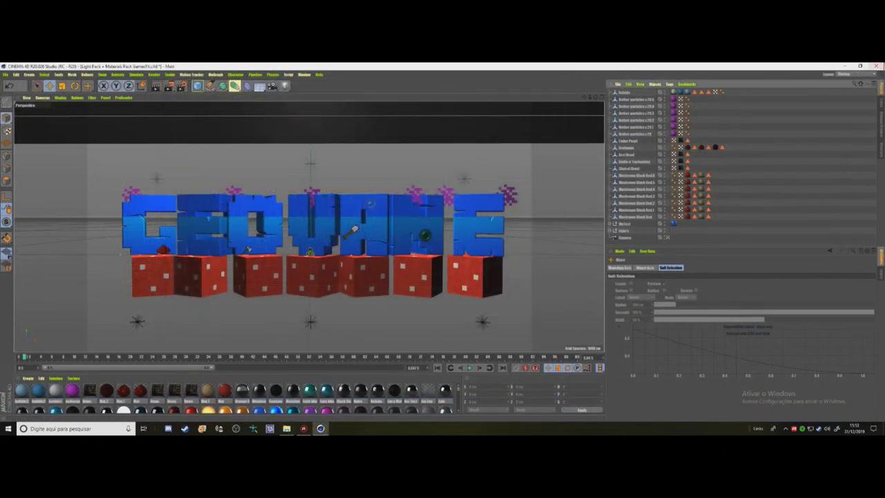
{"action": "left_click", "coordinate": [876, 66]}
{"action": "left_click", "coordinate": [458, 272]}
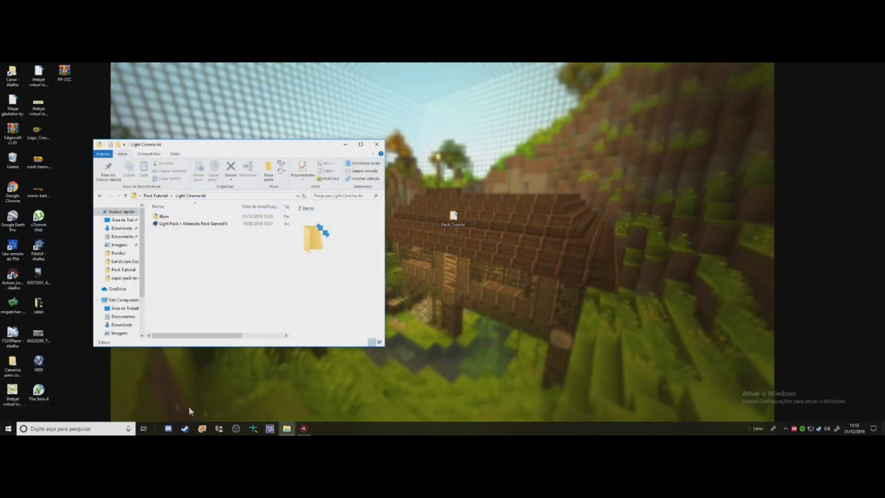
- Launch the CINEMA 4D shortcut from the Canal > Programas folder
{"action": "double_click", "coordinate": [12, 73]}
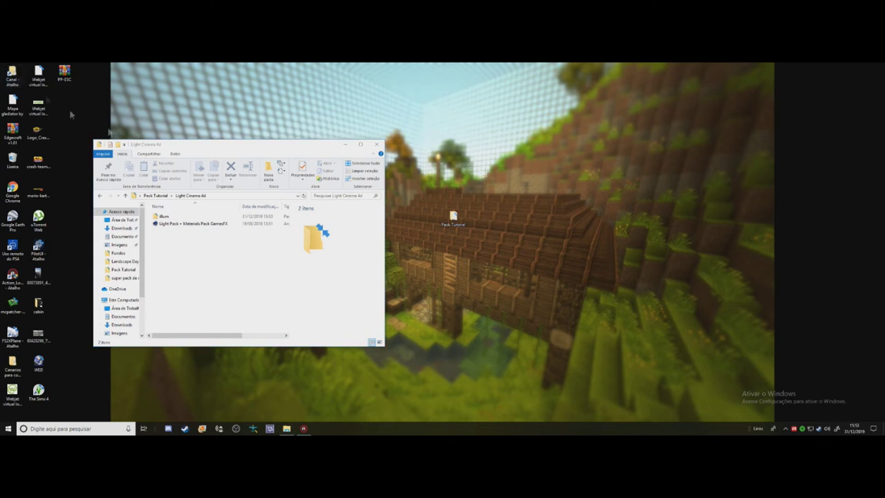
{"action": "scroll", "coordinate": [249, 276], "scroll_direction": "down", "scroll_amount": 3}
{"action": "scroll", "coordinate": [207, 291], "scroll_direction": "down", "scroll_amount": 2}
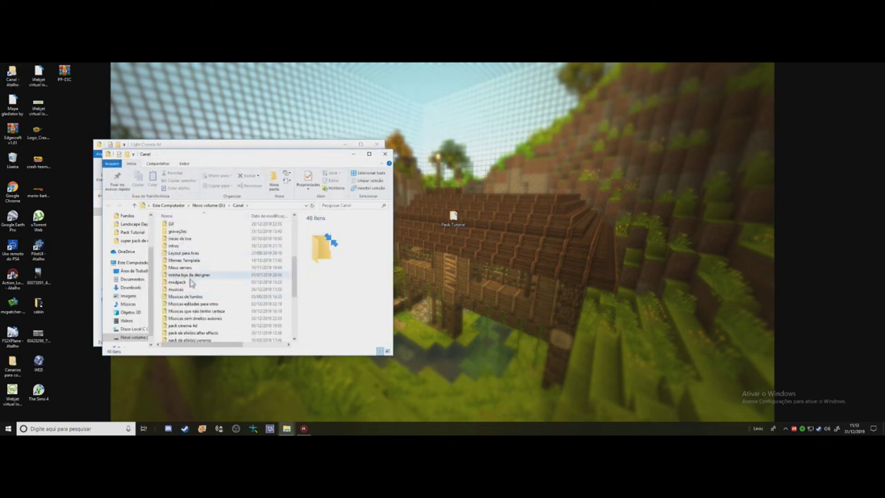
{"action": "scroll", "coordinate": [178, 267], "scroll_direction": "down", "scroll_amount": 1}
{"action": "double_click", "coordinate": [183, 266]}
{"action": "left_click", "coordinate": [195, 248]}
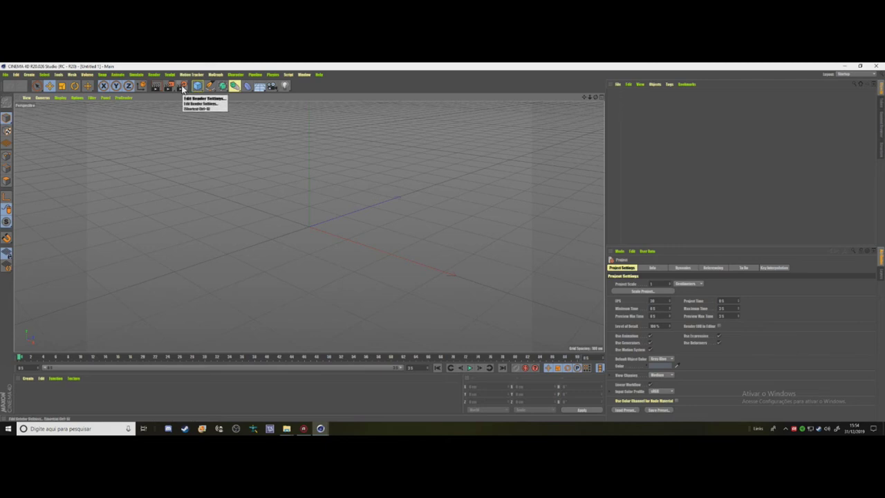
- Set render output to PNG in the banner não prontos folder, named Banner GeovanePlay without the 001
{"action": "left_click", "coordinate": [183, 87]}
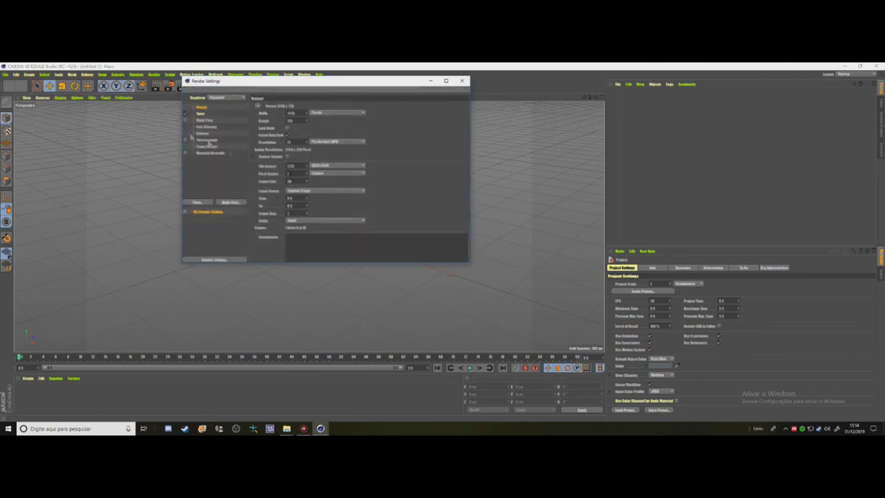
{"action": "left_click", "coordinate": [200, 113]}
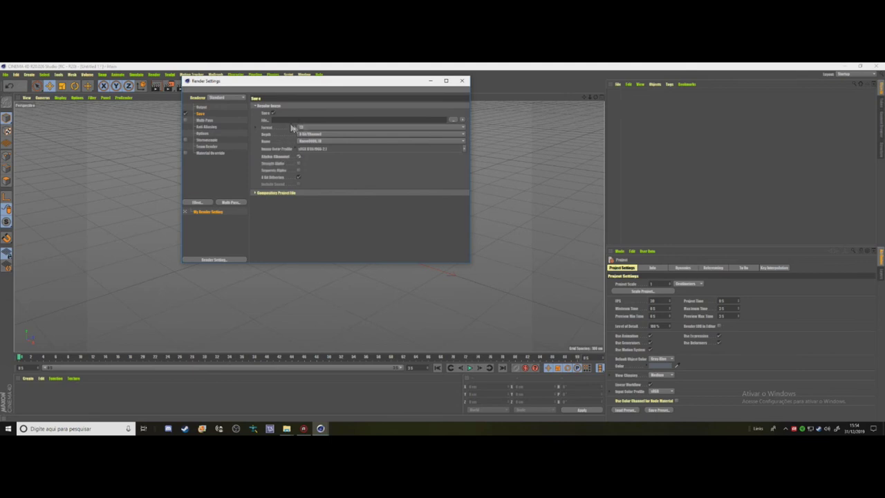
{"action": "left_click", "coordinate": [391, 129]}
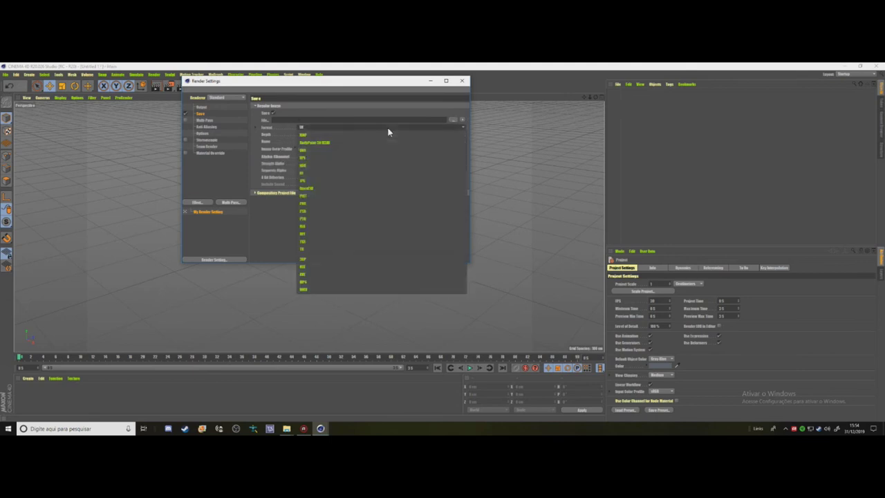
{"action": "left_click", "coordinate": [303, 201]}
{"action": "left_click", "coordinate": [454, 120]}
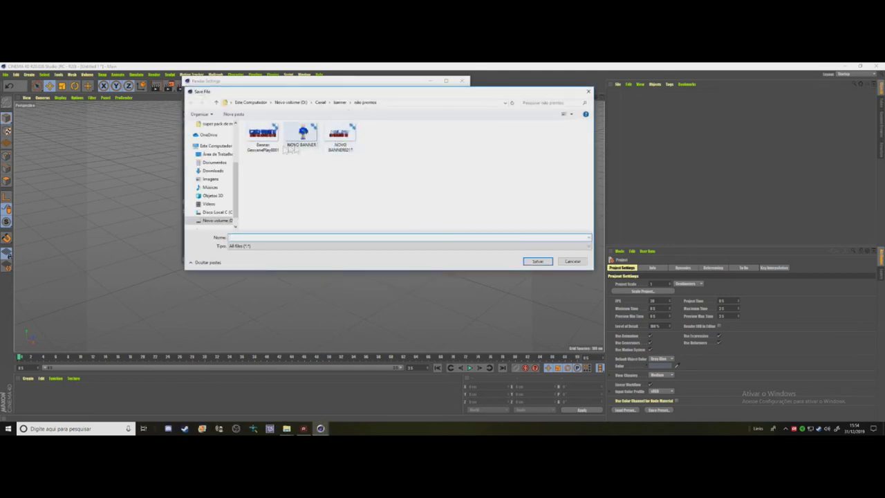
{"action": "left_click", "coordinate": [271, 147]}
{"action": "left_click", "coordinate": [281, 237]}
{"action": "left_click", "coordinate": [281, 236]}
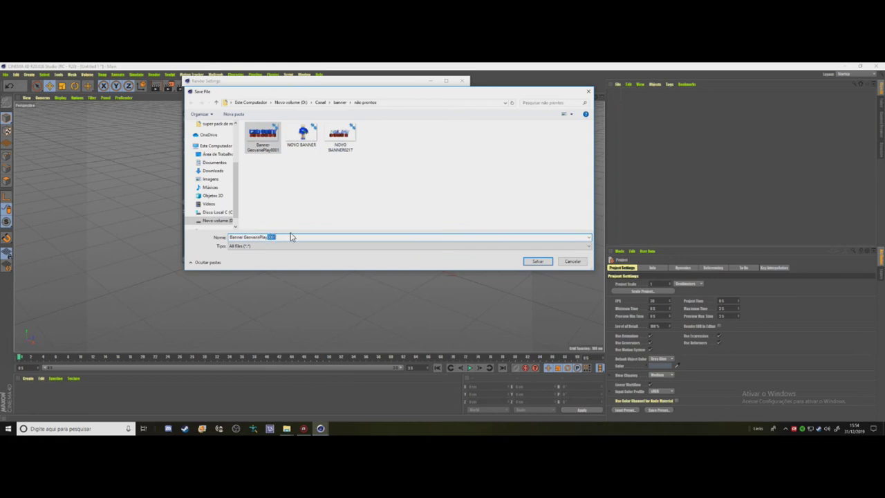
{"action": "key", "text": "BackSpace"}
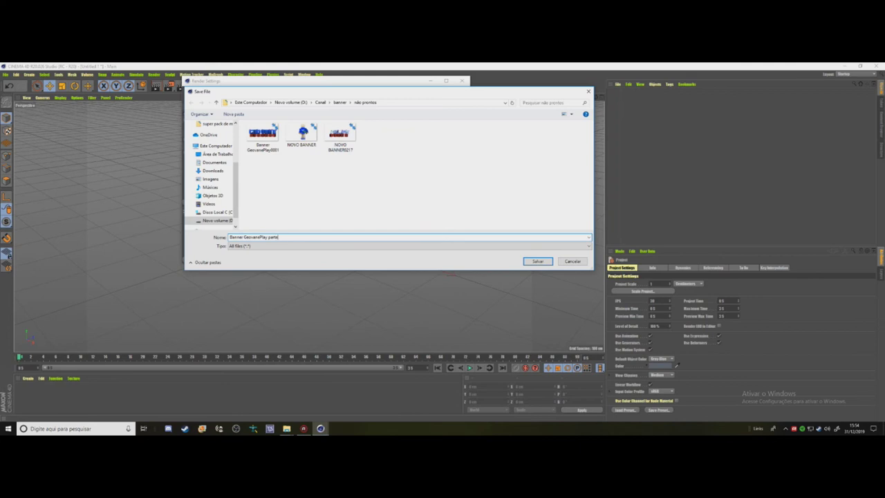
{"action": "type", "text": "parte 2"}
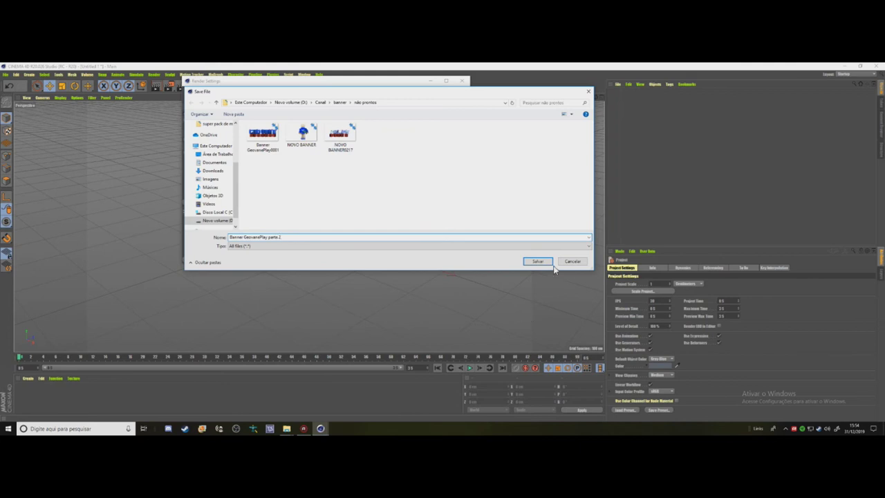
{"action": "left_click", "coordinate": [551, 263]}
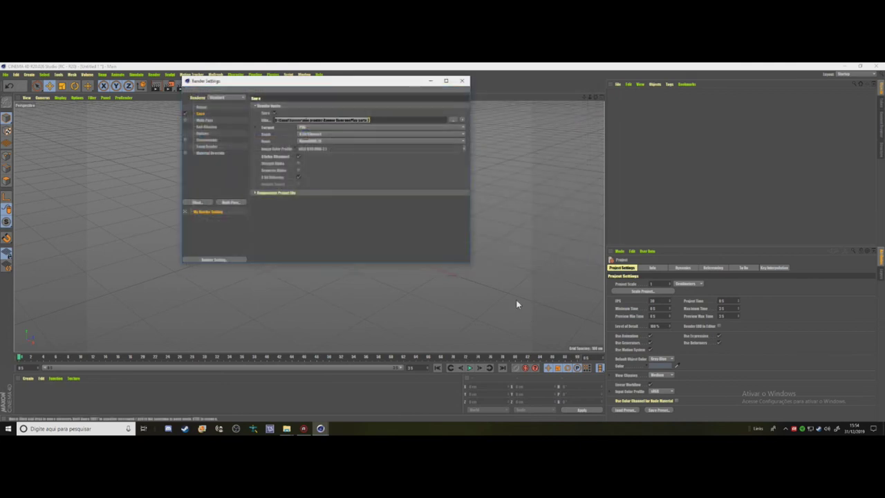
{"action": "left_click", "coordinate": [211, 107]}
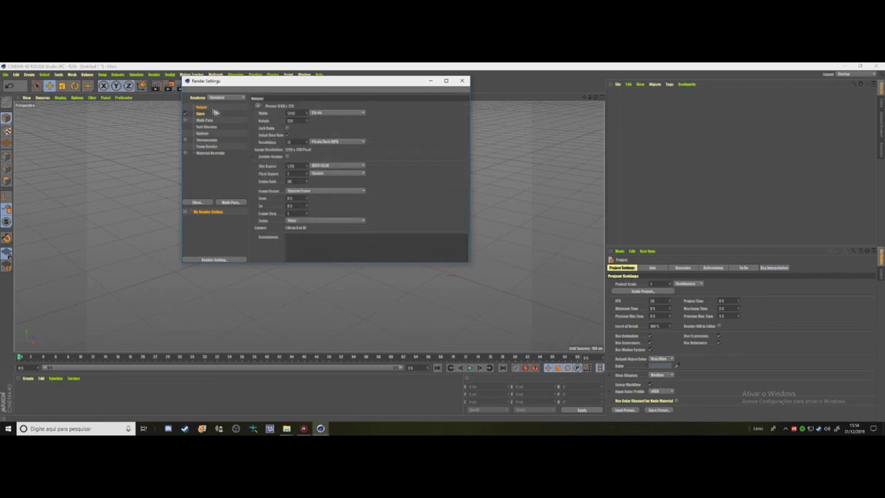
{"action": "left_click", "coordinate": [207, 115]}
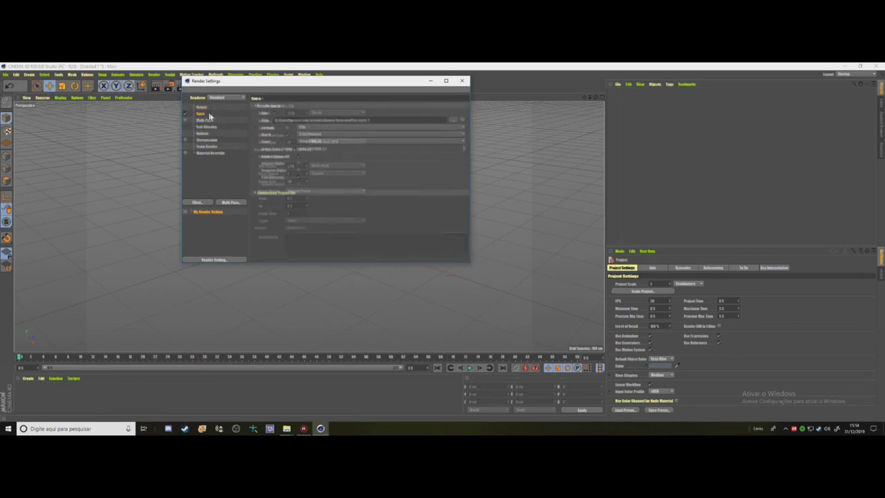
{"action": "left_click", "coordinate": [461, 81]}
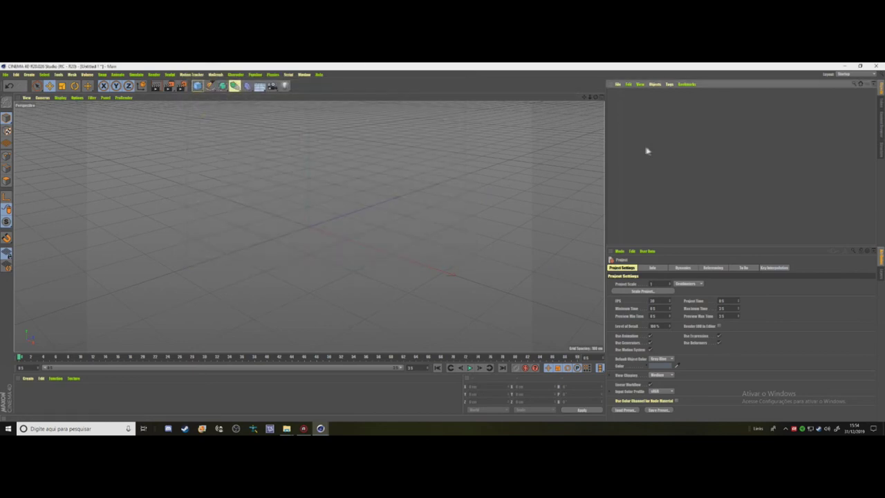
- Open FMR 5.0.lib4d from Pack Tutorial > Rig cinema 4d and load its rigged character
{"action": "left_click", "coordinate": [6, 74]}
{"action": "left_click", "coordinate": [17, 89]}
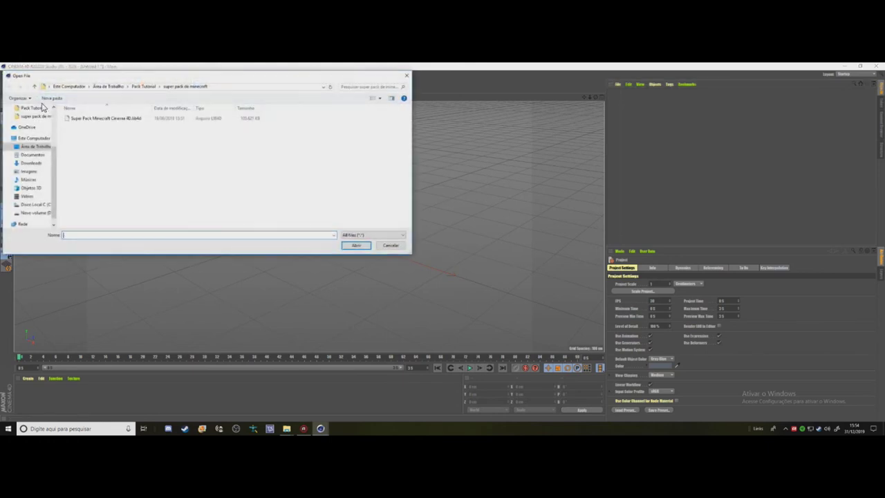
{"action": "left_click", "coordinate": [145, 87]}
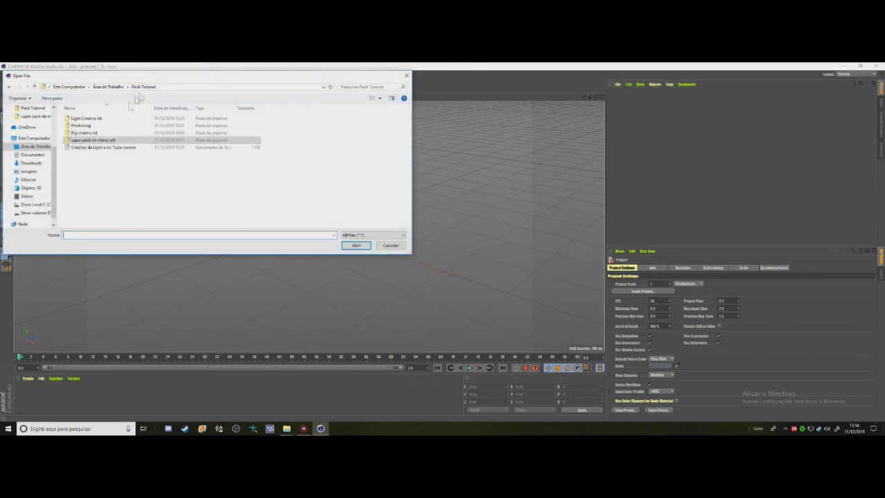
{"action": "left_click", "coordinate": [93, 133]}
{"action": "double_click", "coordinate": [93, 133]}
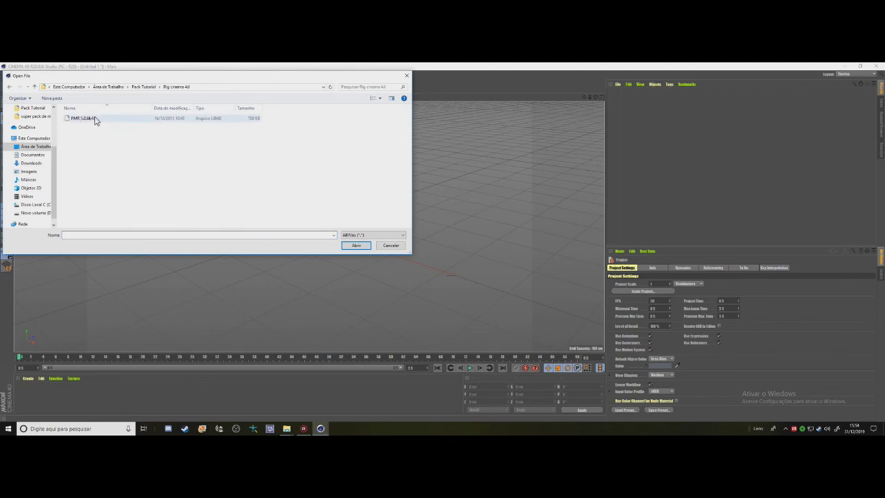
{"action": "double_click", "coordinate": [95, 119]}
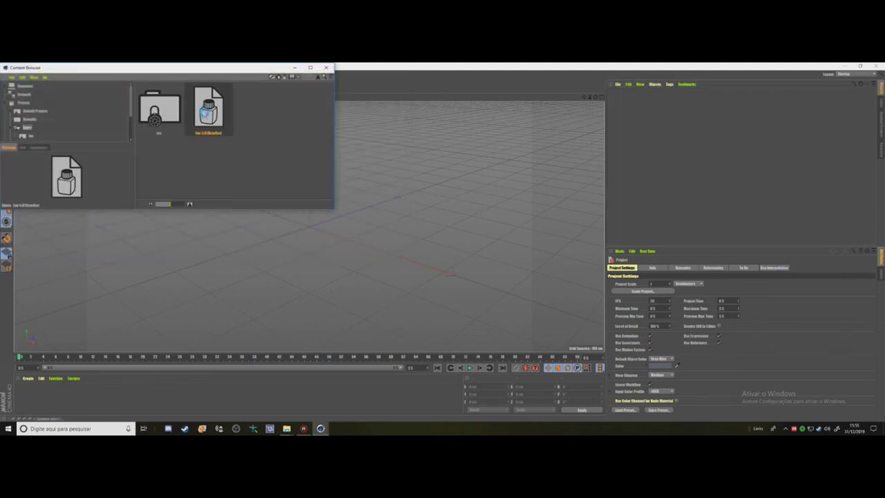
{"action": "left_click", "coordinate": [327, 69]}
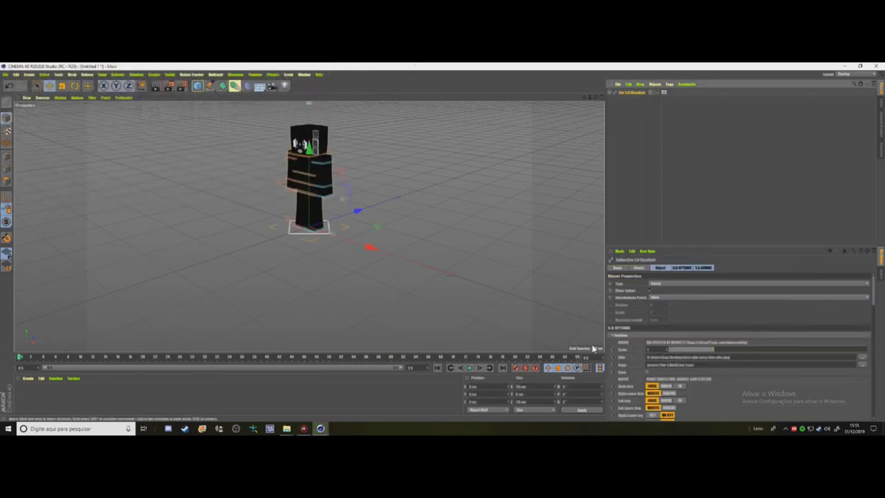
{"action": "left_click", "coordinate": [863, 357]}
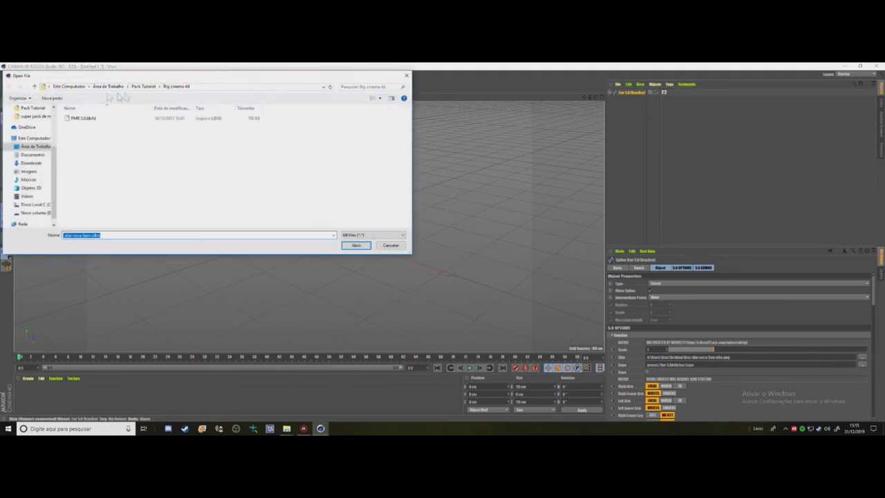
- Apply the GeovanePlay skin from D:\Canal\skins de minecraft\sem olho to the rig
{"action": "left_click", "coordinate": [141, 87]}
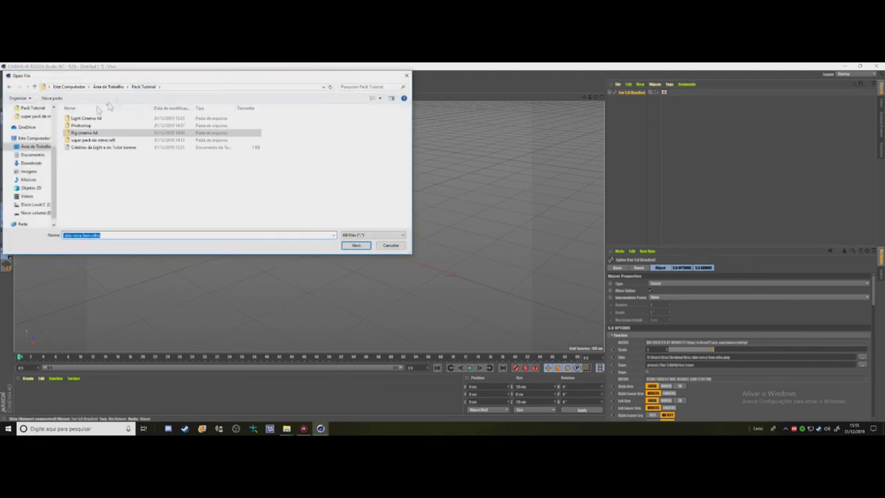
{"action": "left_click", "coordinate": [34, 212]}
{"action": "double_click", "coordinate": [76, 154]}
{"action": "scroll", "coordinate": [90, 165], "scroll_direction": "down", "scroll_amount": 5}
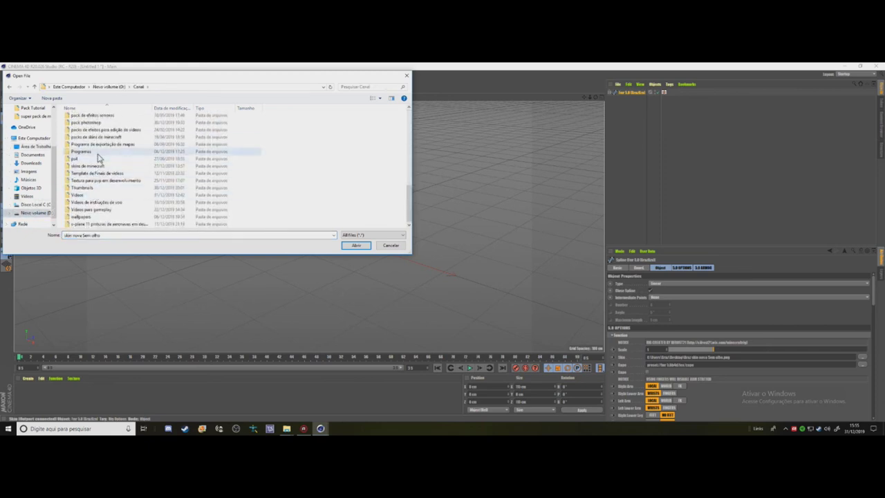
{"action": "double_click", "coordinate": [91, 167]}
{"action": "double_click", "coordinate": [121, 125]}
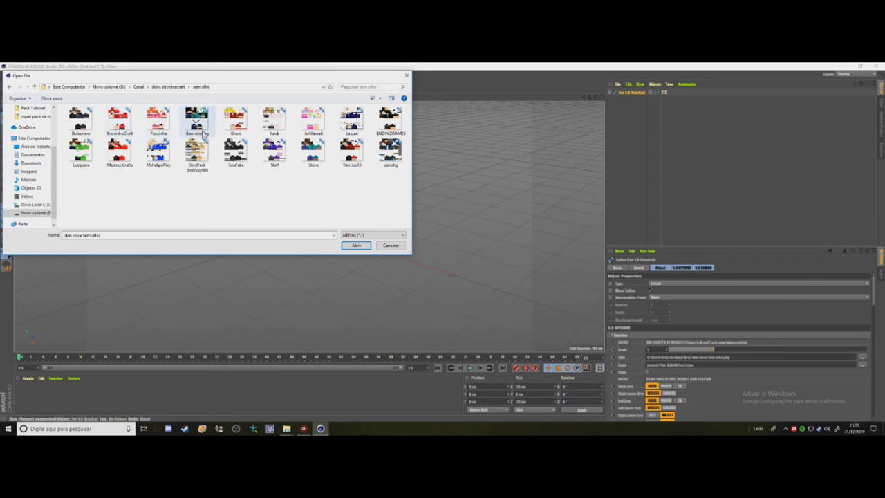
{"action": "left_click", "coordinate": [199, 131]}
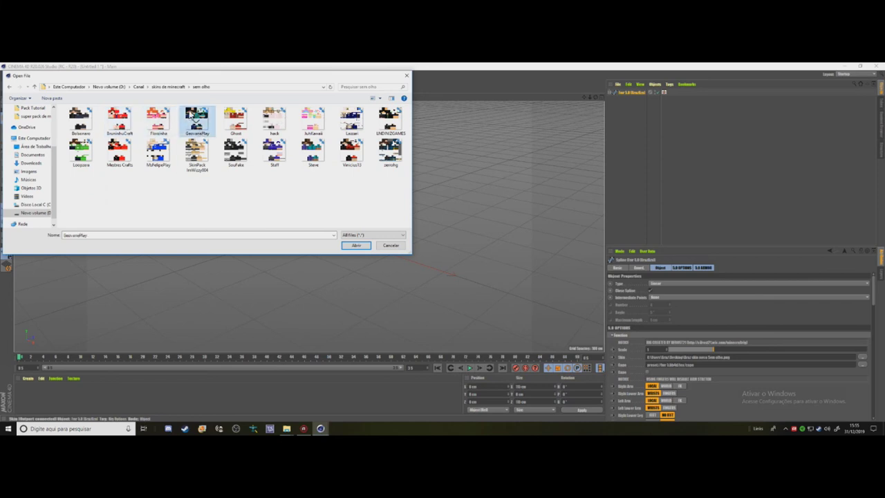
{"action": "double_click", "coordinate": [191, 114]}
- Turn on the character's Hat/Second Layer and deselect the rig
{"action": "scroll", "coordinate": [715, 388], "scroll_direction": "down", "scroll_amount": 3}
{"action": "scroll", "coordinate": [714, 383], "scroll_direction": "down", "scroll_amount": 3}
{"action": "scroll", "coordinate": [709, 390], "scroll_direction": "down", "scroll_amount": 2}
{"action": "left_click", "coordinate": [650, 355]}
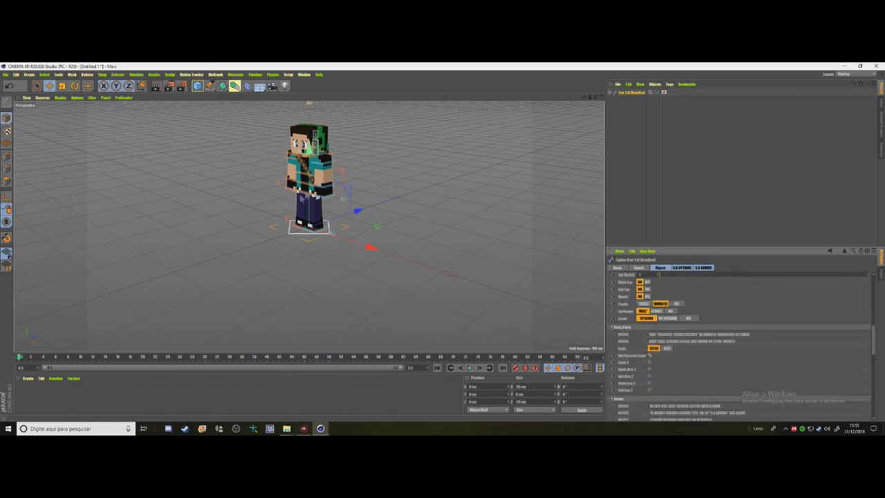
{"action": "scroll", "coordinate": [231, 162], "scroll_direction": "up", "scroll_amount": 2}
{"action": "left_click", "coordinate": [231, 163]}
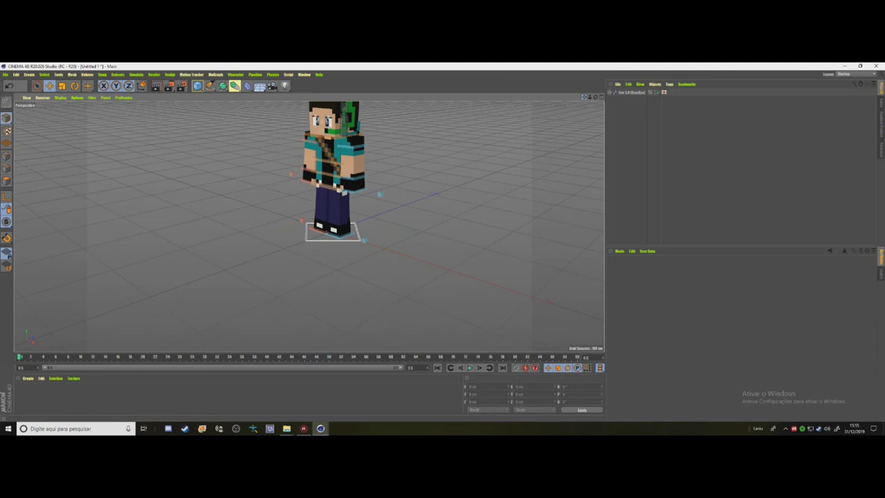
- Select the character rig, test the body-part layer toggles, and scroll to the Tools settings
{"action": "left_click_drag", "start_coordinate": [442, 121], "coordinate": [457, 112], "text": "alt"}
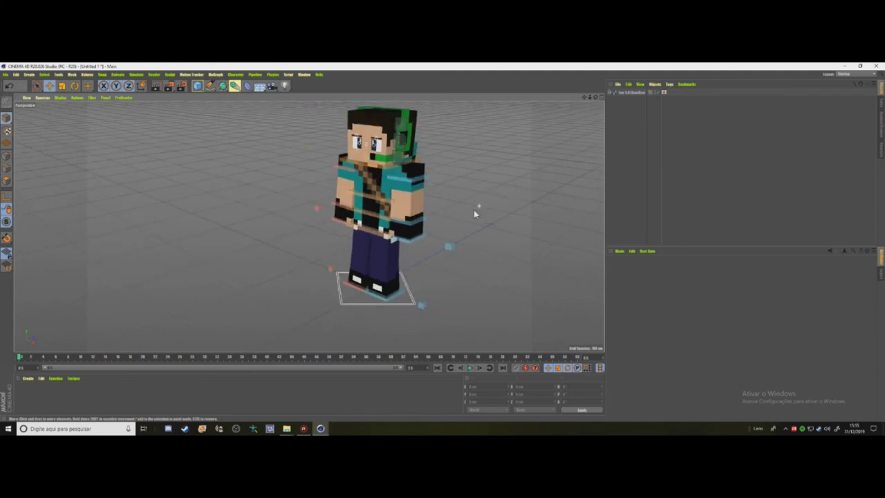
{"action": "left_click", "coordinate": [628, 91]}
{"action": "scroll", "coordinate": [733, 380], "scroll_direction": "down", "scroll_amount": 3}
{"action": "scroll", "coordinate": [734, 376], "scroll_direction": "down", "scroll_amount": 3}
{"action": "scroll", "coordinate": [736, 361], "scroll_direction": "up", "scroll_amount": 1}
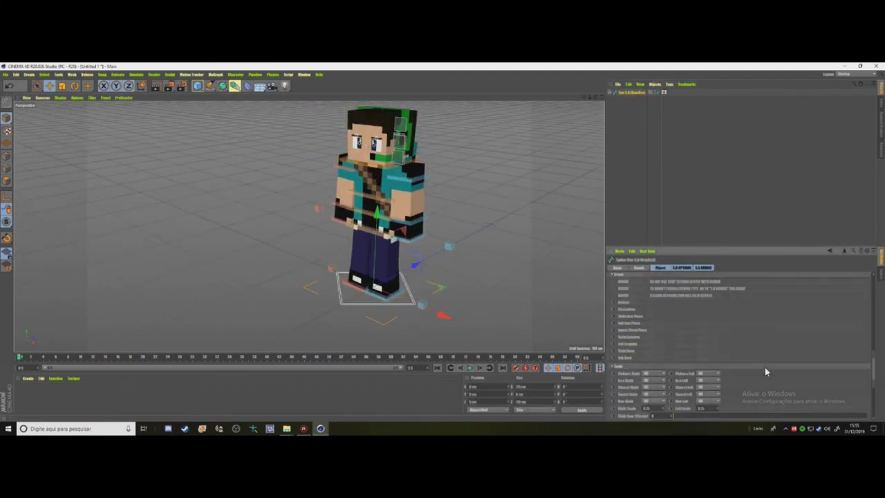
{"action": "scroll", "coordinate": [733, 359], "scroll_direction": "up", "scroll_amount": 3}
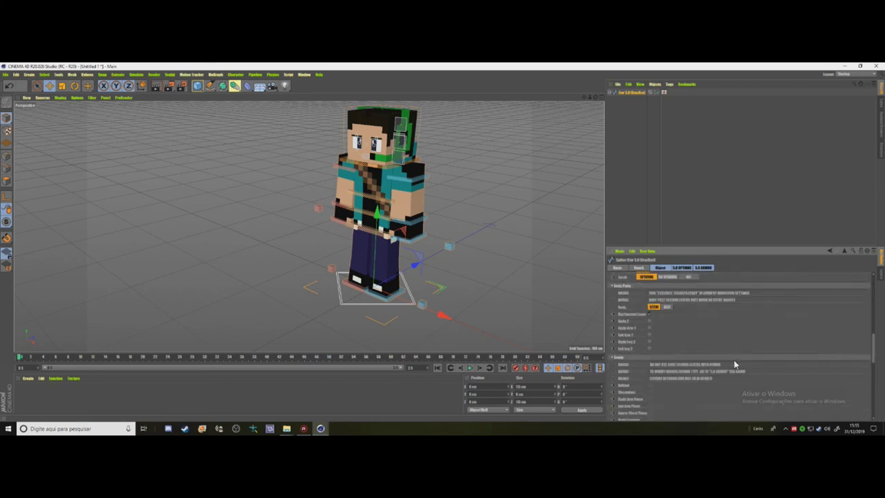
{"action": "left_click", "coordinate": [648, 315]}
{"action": "left_click", "coordinate": [648, 321]}
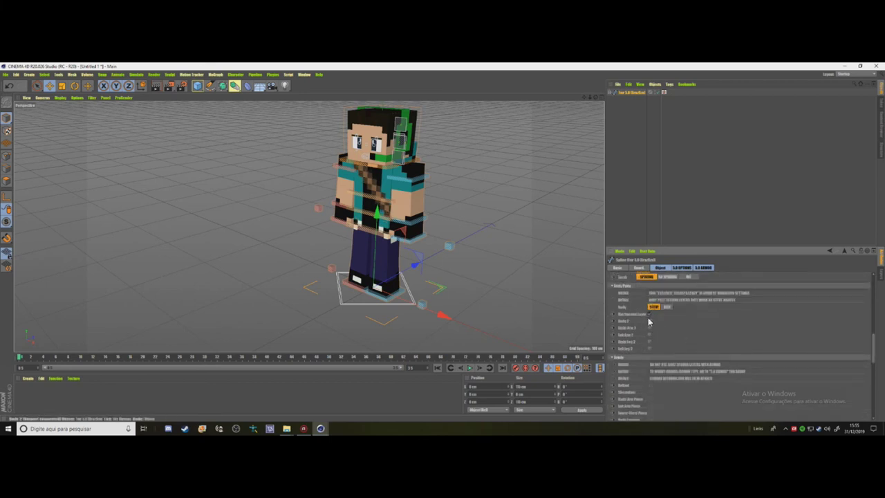
{"action": "left_click", "coordinate": [649, 315]}
{"action": "left_click", "coordinate": [649, 314]}
{"action": "scroll", "coordinate": [729, 361], "scroll_direction": "down", "scroll_amount": 3}
{"action": "scroll", "coordinate": [715, 359], "scroll_direction": "down", "scroll_amount": 3}
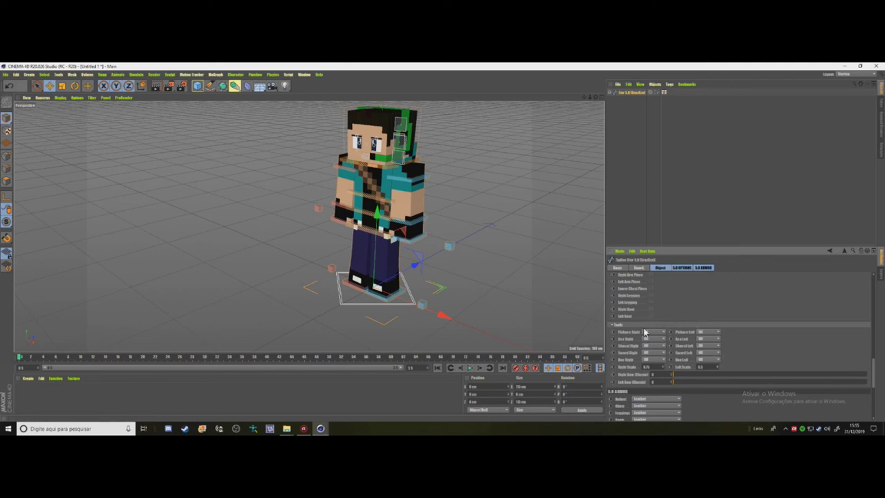
{"action": "left_click", "coordinate": [699, 356]}
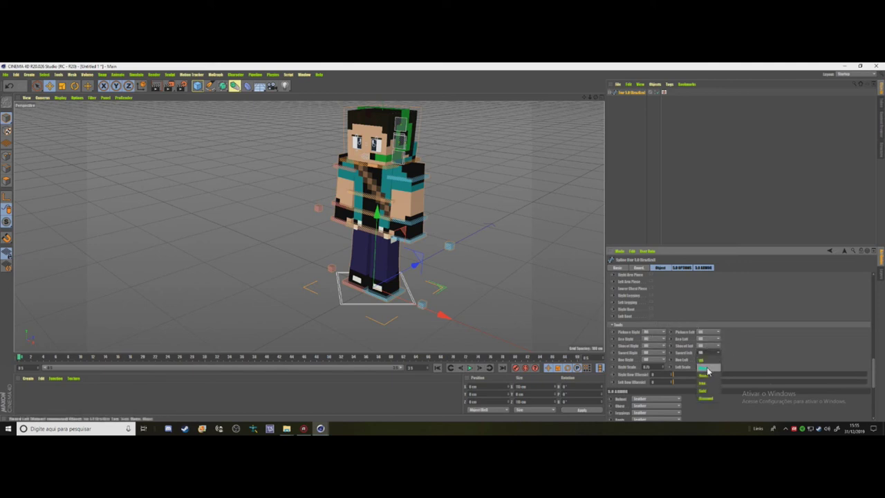
{"action": "left_click", "coordinate": [702, 361]}
{"action": "left_click", "coordinate": [703, 354]}
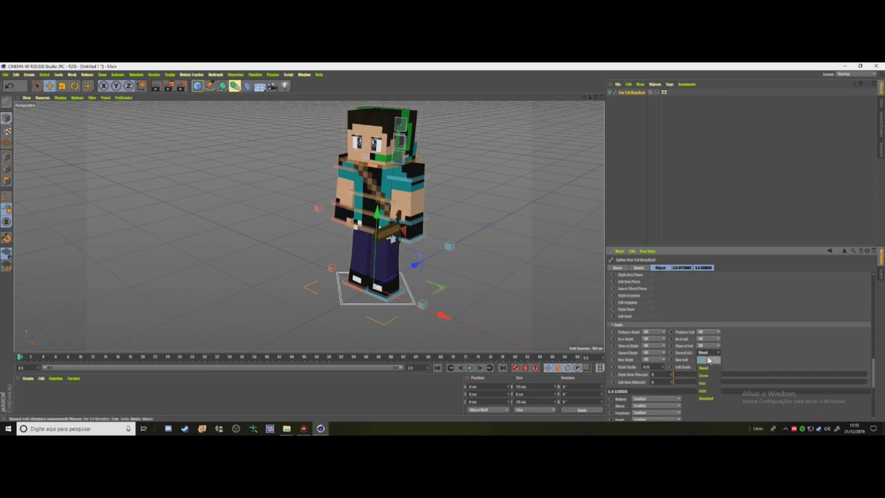
{"action": "left_click", "coordinate": [703, 376]}
{"action": "left_click", "coordinate": [705, 354]}
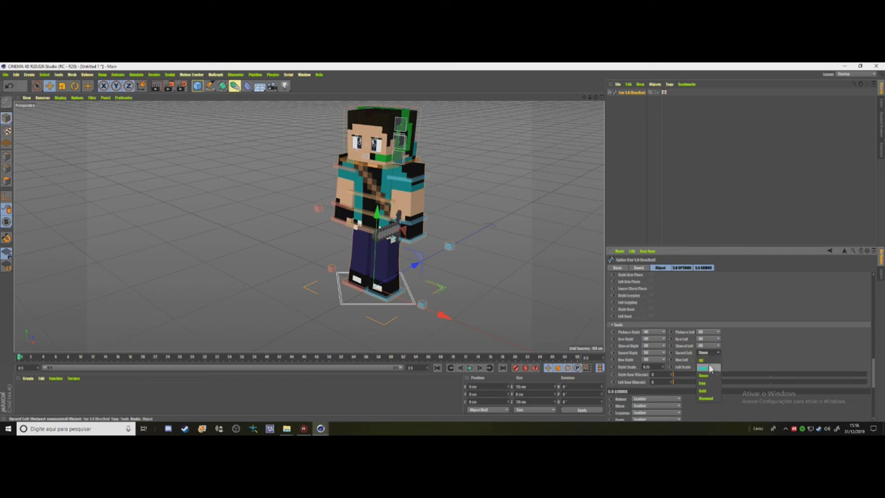
{"action": "left_click", "coordinate": [702, 360]}
{"action": "left_click", "coordinate": [705, 331]}
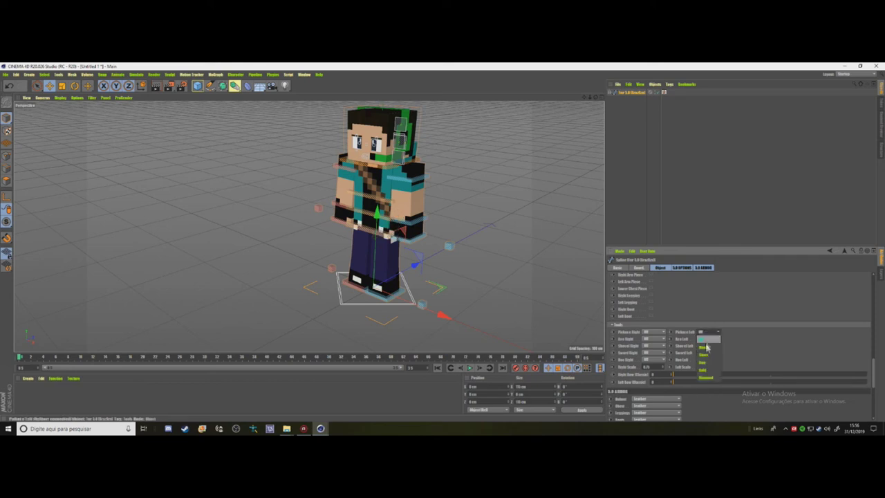
{"action": "left_click", "coordinate": [703, 353]}
{"action": "left_click", "coordinate": [706, 332]}
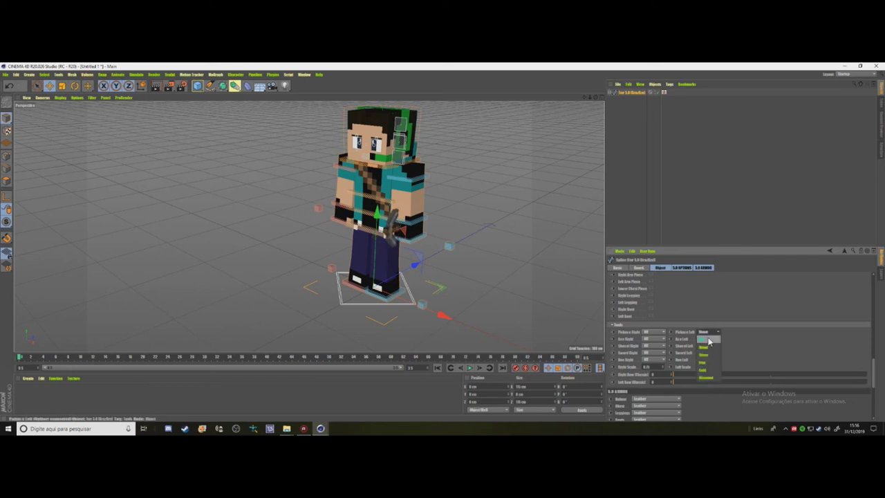
{"action": "left_click", "coordinate": [708, 340]}
{"action": "left_click", "coordinate": [705, 353]}
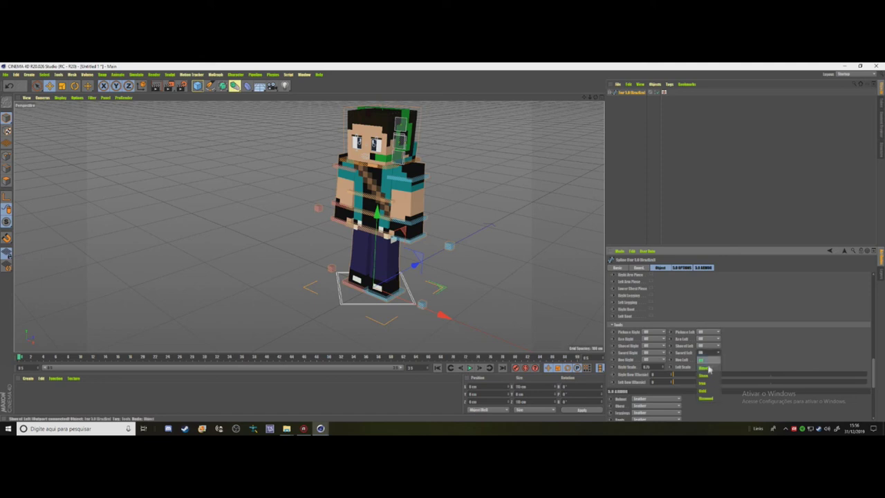
{"action": "left_click", "coordinate": [706, 398]}
- Rotate the sword in the hand and raise the sword arm up and right
{"action": "left_click_drag", "start_coordinate": [415, 263], "coordinate": [435, 278], "text": "alt"}
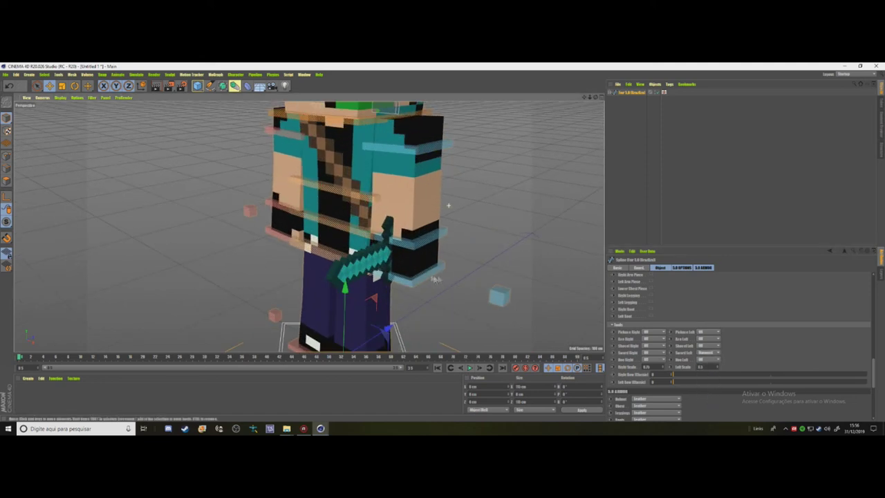
{"action": "left_click", "coordinate": [436, 279]}
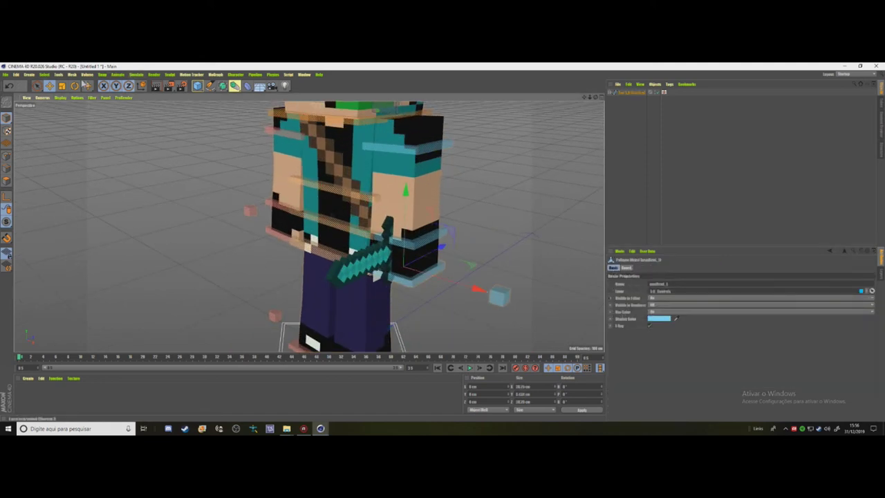
{"action": "left_click", "coordinate": [76, 85]}
{"action": "left_click_drag", "start_coordinate": [420, 304], "coordinate": [373, 276]}
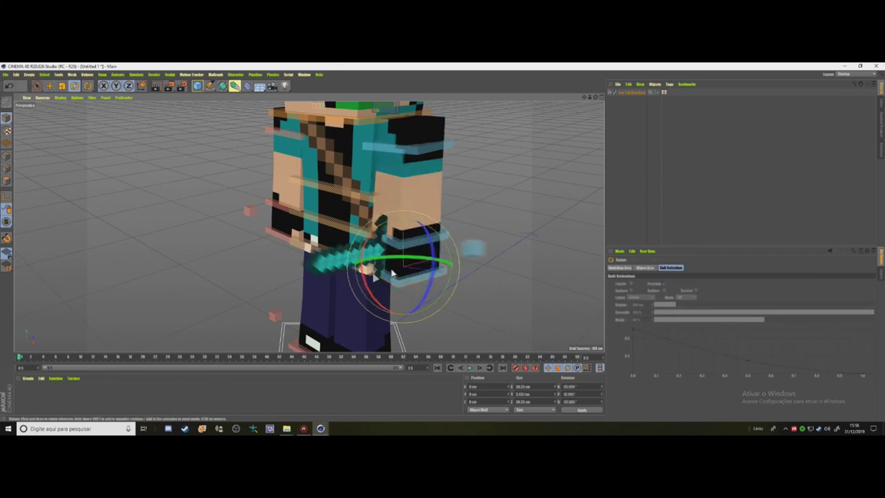
{"action": "left_click", "coordinate": [54, 86]}
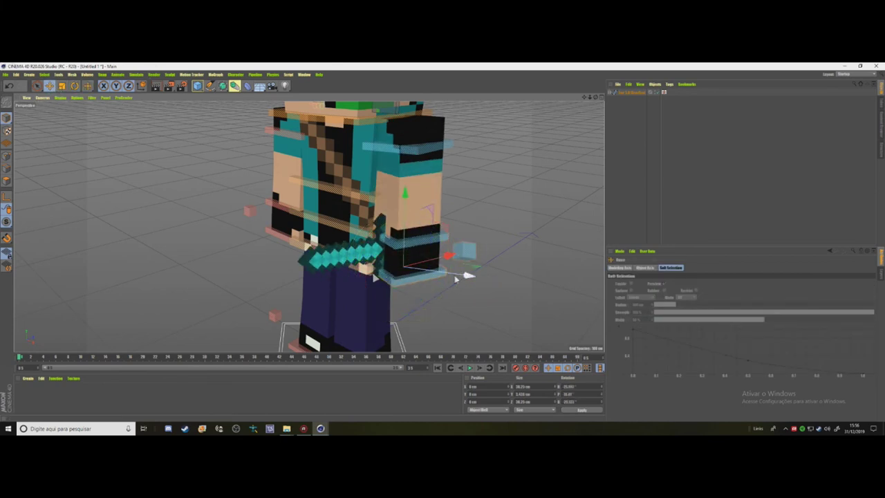
{"action": "left_click_drag", "start_coordinate": [460, 276], "coordinate": [472, 249]}
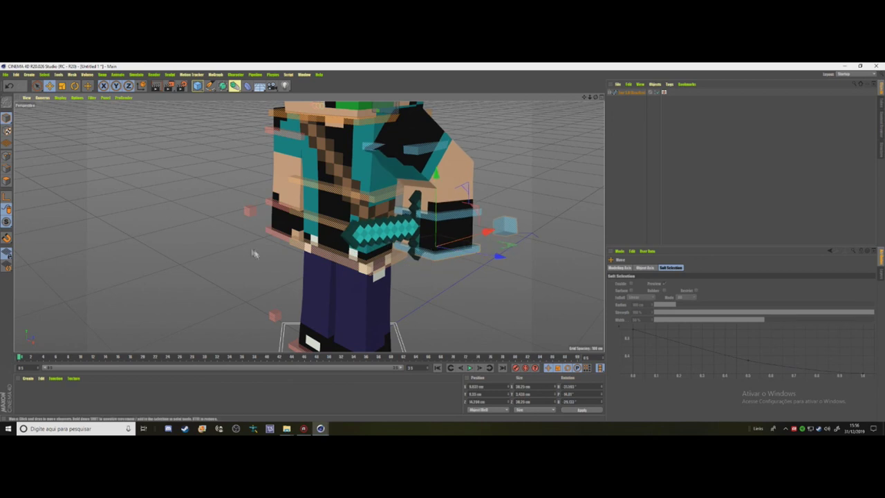
- Move the left arm up and left and rotate the torso
{"action": "left_click", "coordinate": [273, 237]}
{"action": "left_click_drag", "start_coordinate": [278, 230], "coordinate": [235, 208]}
{"action": "left_click", "coordinate": [338, 263]}
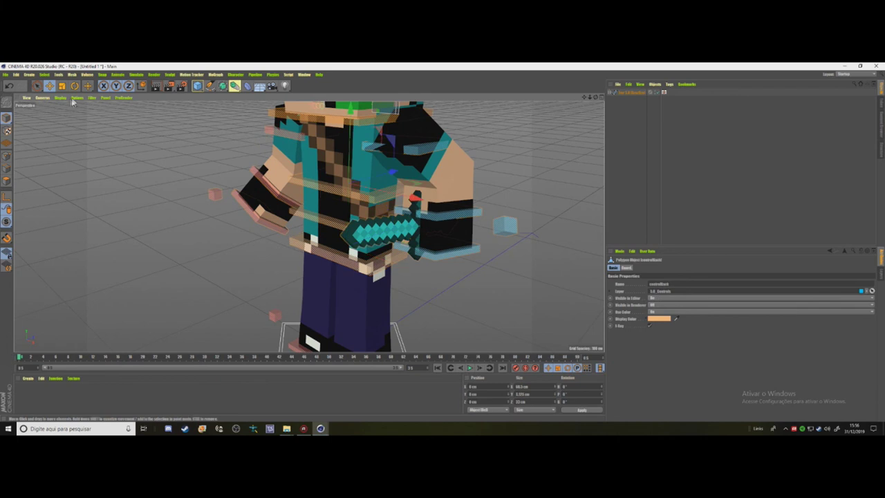
{"action": "key", "text": "r"}
{"action": "left_click_drag", "start_coordinate": [329, 213], "coordinate": [340, 225]}
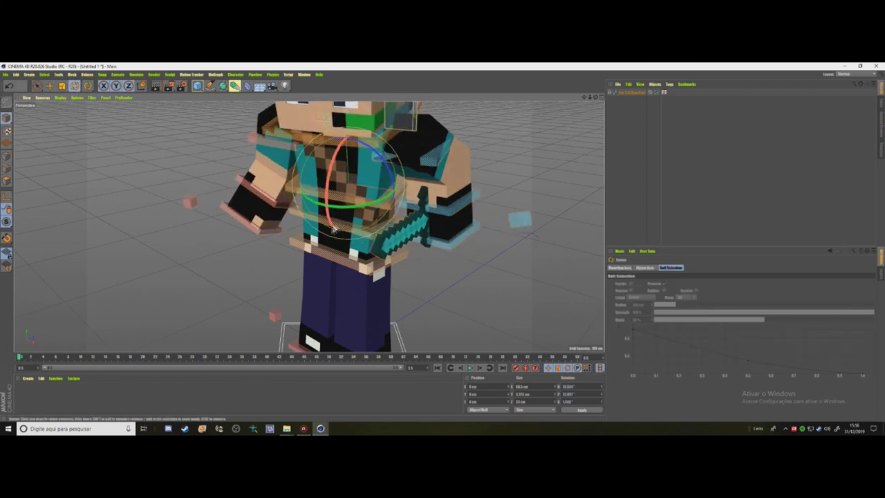
- Try rotating the torso and back controls, undoing each change
{"action": "left_click", "coordinate": [338, 229]}
{"action": "left_click", "coordinate": [348, 230]}
{"action": "left_click_drag", "start_coordinate": [377, 206], "coordinate": [325, 200]}
{"action": "key", "text": "ctrl+z"}
{"action": "left_click", "coordinate": [348, 199]}
{"action": "left_click", "coordinate": [343, 264]}
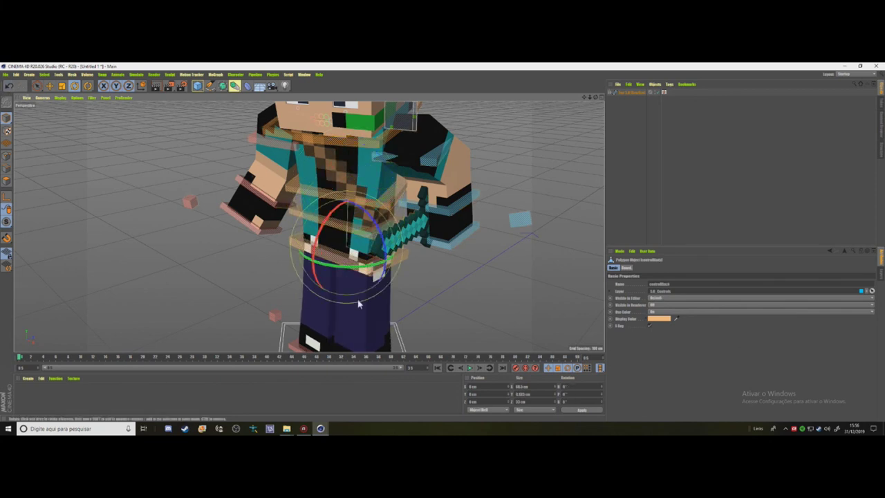
{"action": "key", "text": "ctrl+shift+a"}
{"action": "left_click", "coordinate": [309, 217]}
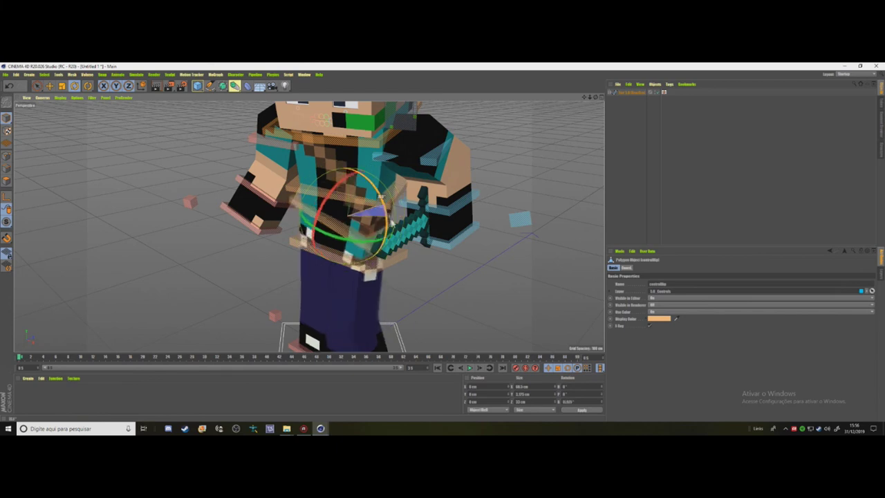
{"action": "left_click", "coordinate": [7, 88]}
{"action": "left_click", "coordinate": [293, 183]}
{"action": "left_click_drag", "start_coordinate": [383, 166], "coordinate": [406, 197]}
{"action": "left_click", "coordinate": [8, 86]}
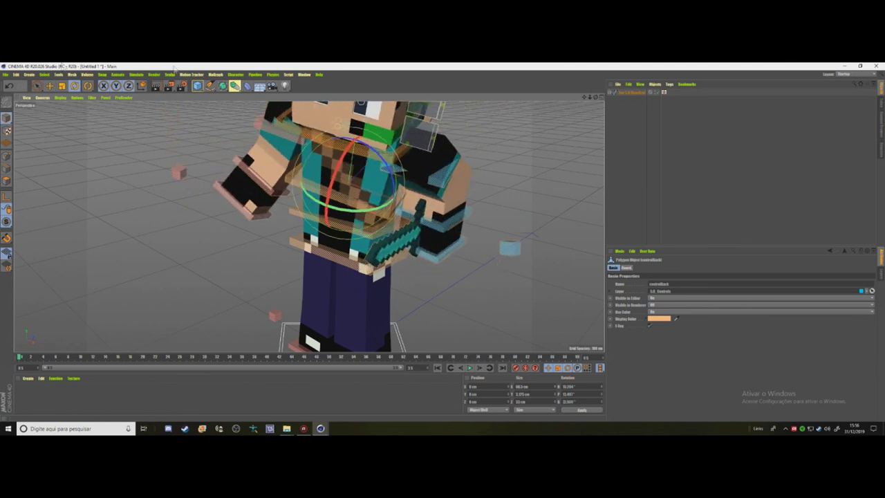
- Reposition the sword arm so the diamond sword crosses the chest, then deselect
{"action": "left_click", "coordinate": [50, 86]}
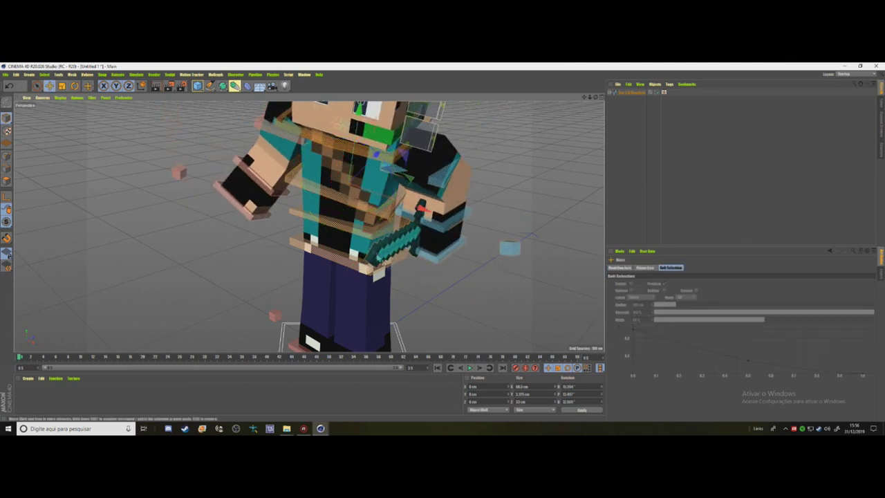
{"action": "left_click", "coordinate": [437, 258]}
{"action": "left_click_drag", "start_coordinate": [452, 239], "coordinate": [470, 257]}
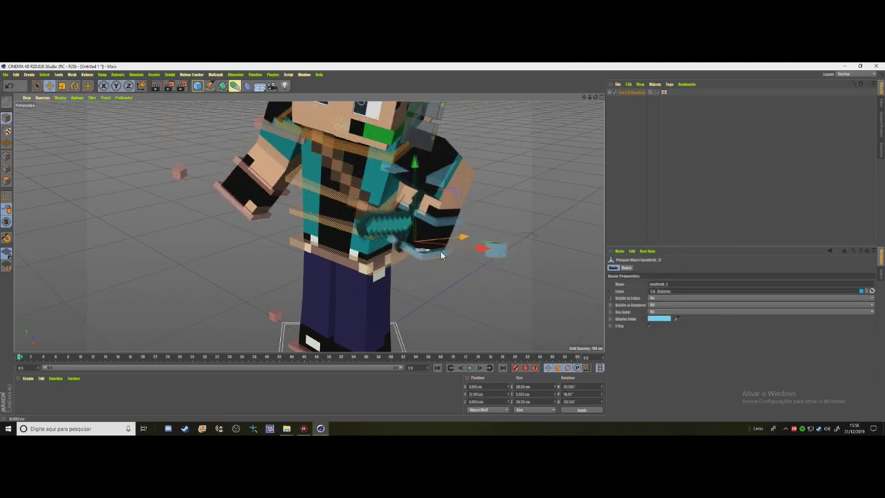
{"action": "mouse_move", "coordinate": [436, 175]}
{"action": "left_mouse_down"}
{"action": "mouse_move", "coordinate": [428, 195]}
{"action": "mouse_move", "coordinate": [447, 273]}
{"action": "left_mouse_up"}
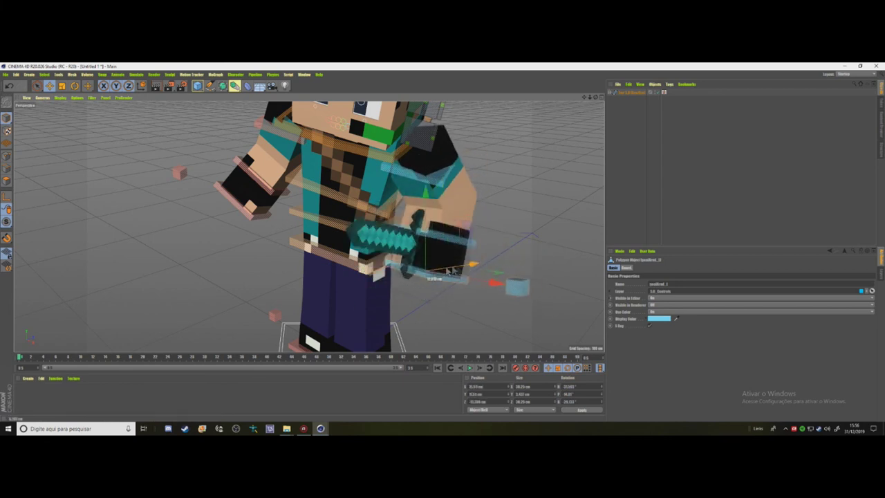
{"action": "left_click", "coordinate": [562, 143]}
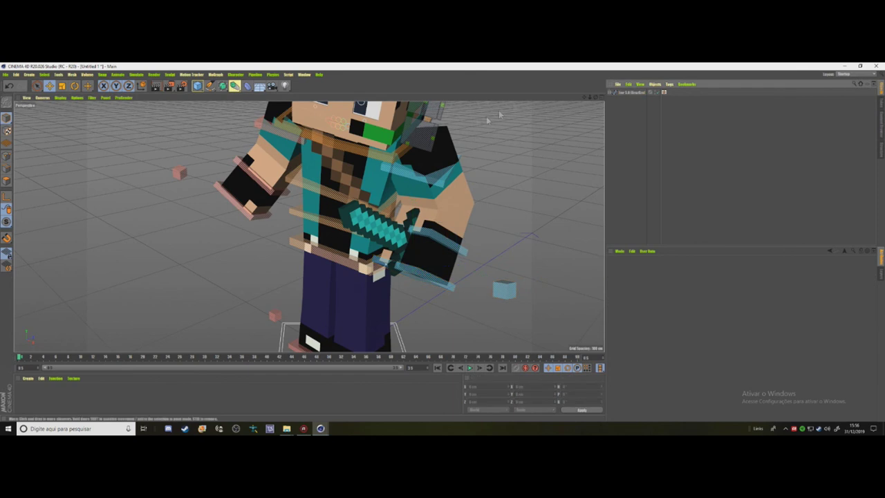
{"action": "left_click_drag", "start_coordinate": [594, 97], "coordinate": [589, 98]}
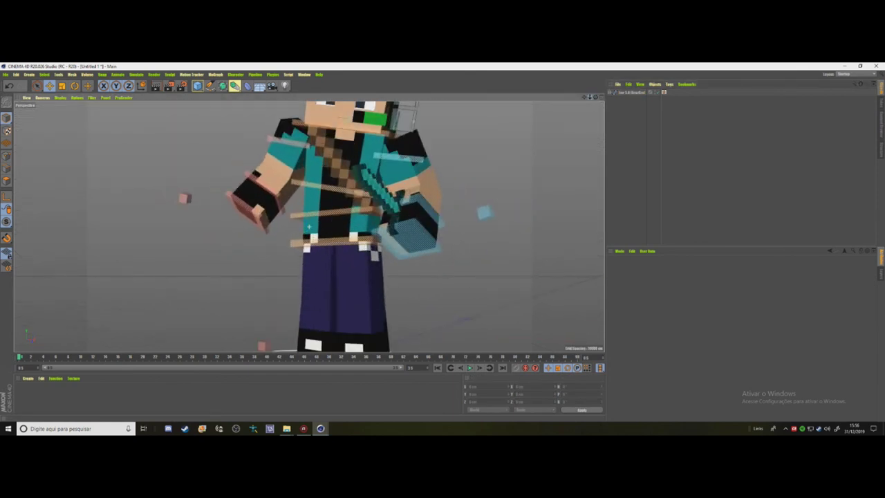
- Shape the character's mouth into a wide toothy smile with the face controls
{"action": "scroll", "coordinate": [309, 226], "scroll_direction": "up", "scroll_amount": 3}
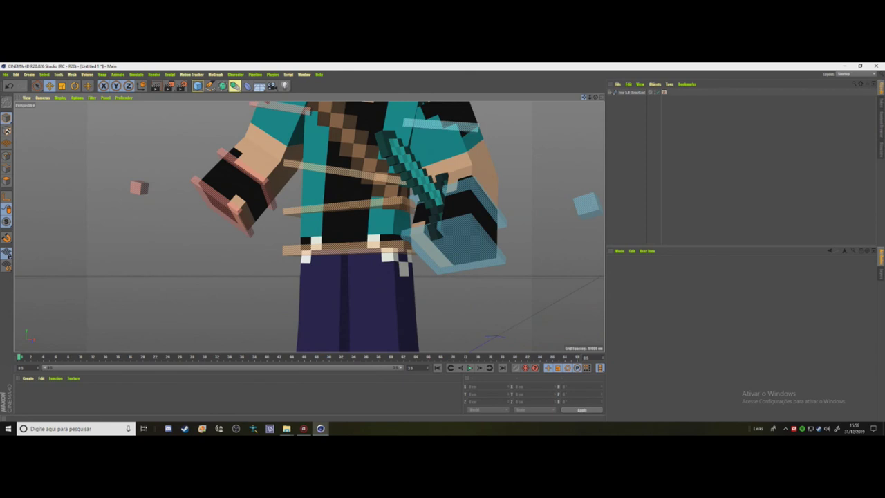
{"action": "scroll", "coordinate": [190, 155], "scroll_direction": "down", "scroll_amount": 3}
{"action": "scroll", "coordinate": [191, 155], "scroll_direction": "up", "scroll_amount": 2}
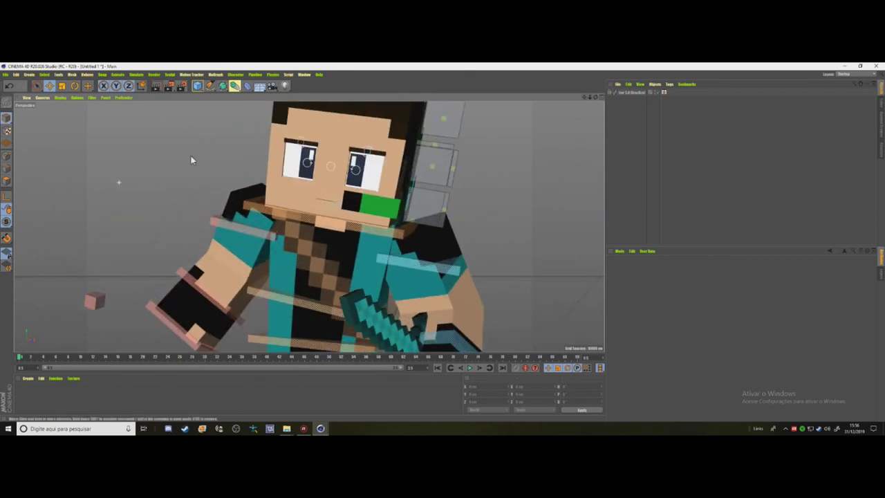
{"action": "scroll", "coordinate": [190, 155], "scroll_direction": "up", "scroll_amount": 3}
{"action": "left_click", "coordinate": [503, 253]}
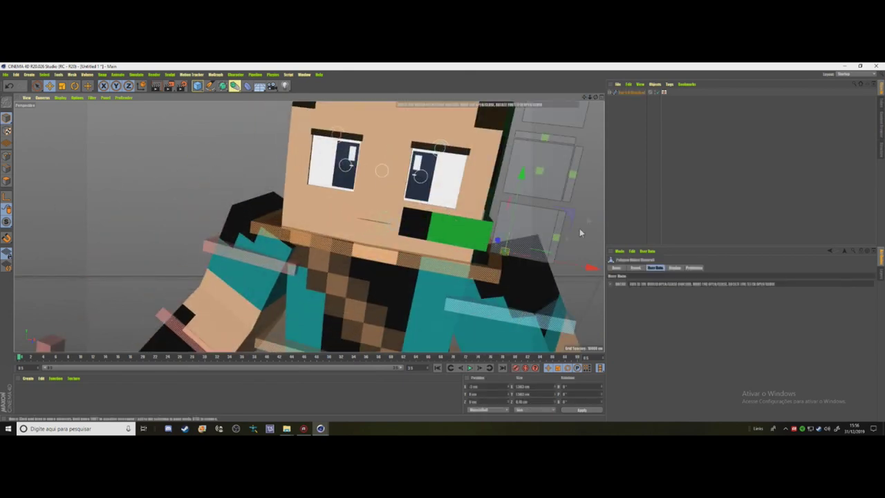
{"action": "left_click_drag", "start_coordinate": [442, 228], "coordinate": [330, 292], "text": "alt"}
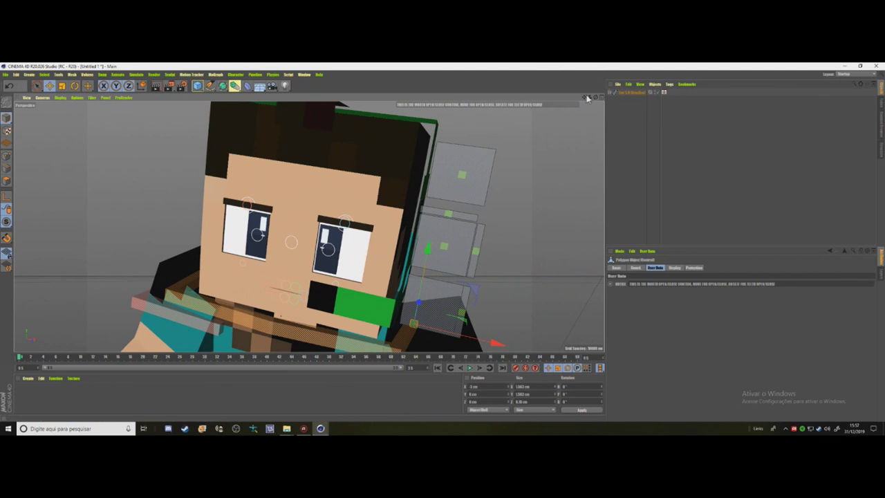
{"action": "left_click_drag", "start_coordinate": [586, 98], "coordinate": [601, 110]}
{"action": "mouse_move", "coordinate": [468, 282]}
{"action": "left_mouse_down"}
{"action": "mouse_move", "coordinate": [496, 284]}
{"action": "mouse_move", "coordinate": [475, 257]}
{"action": "mouse_move", "coordinate": [446, 276]}
{"action": "mouse_move", "coordinate": [461, 263]}
{"action": "left_mouse_up"}
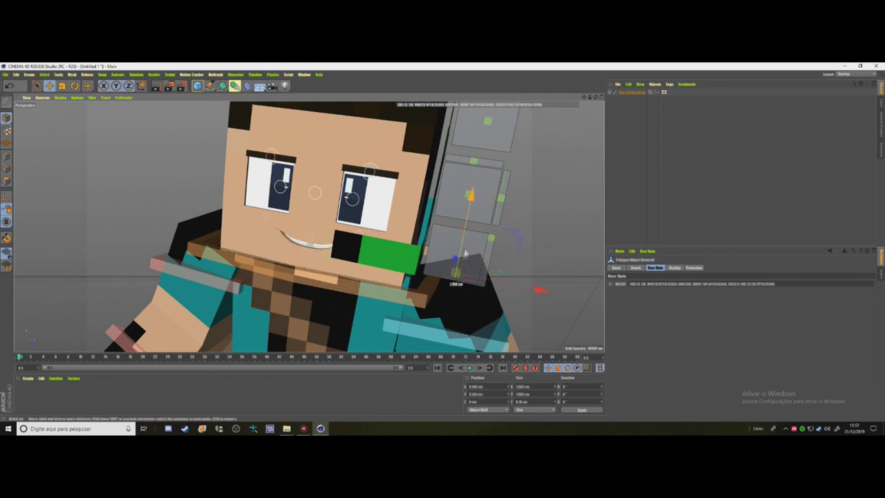
{"action": "left_click", "coordinate": [306, 249]}
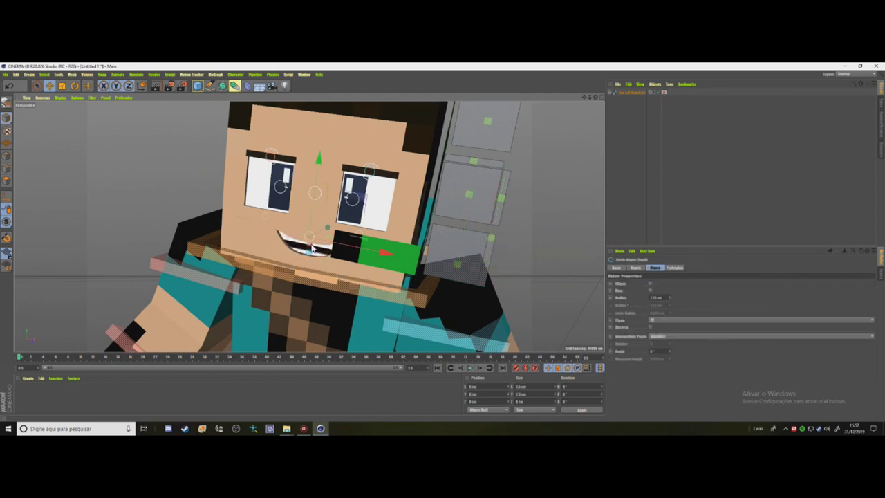
{"action": "left_click", "coordinate": [309, 249]}
{"action": "left_click", "coordinate": [308, 240]}
{"action": "mouse_move", "coordinate": [309, 233]}
{"action": "left_mouse_down"}
{"action": "mouse_move", "coordinate": [294, 230]}
{"action": "mouse_move", "coordinate": [328, 244]}
{"action": "mouse_move", "coordinate": [337, 225]}
{"action": "left_mouse_up"}
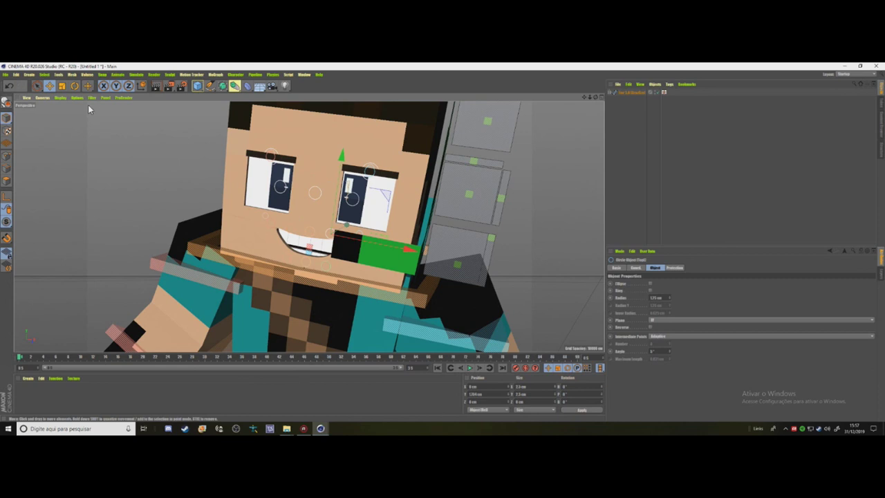
- Lower the eyelids and raise both eyebrows
{"action": "left_click", "coordinate": [467, 199]}
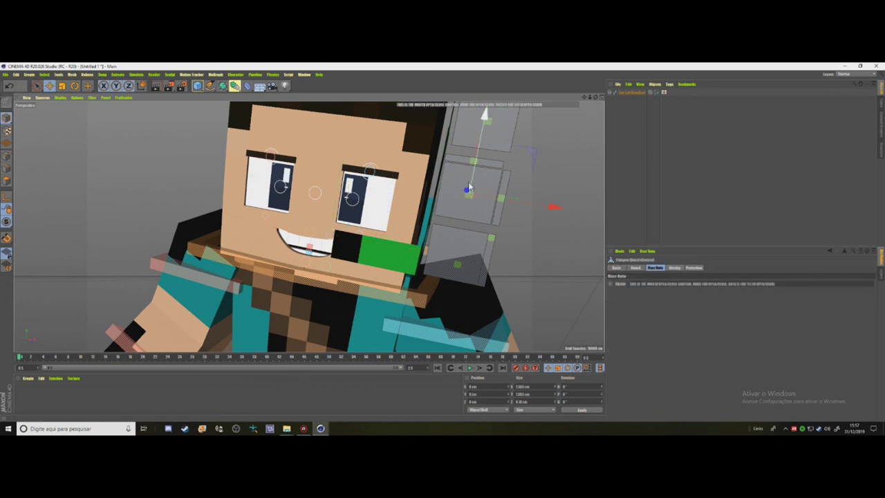
{"action": "left_click_drag", "start_coordinate": [493, 191], "coordinate": [491, 215]}
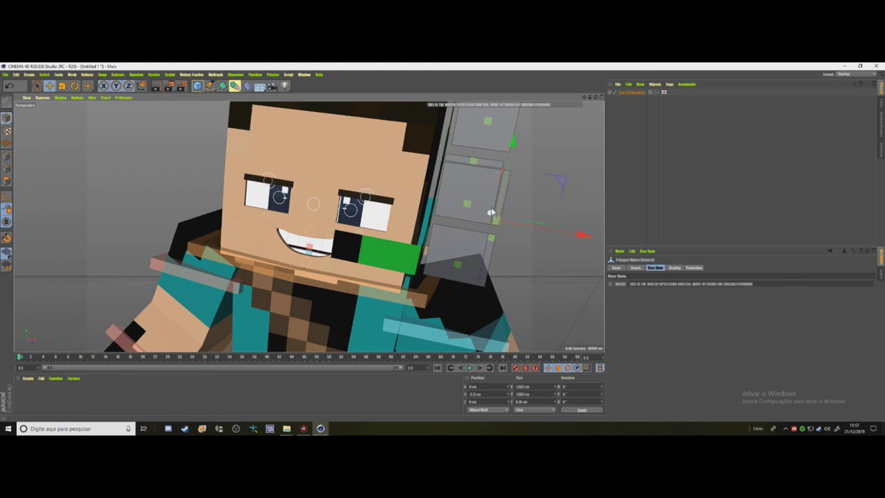
{"action": "left_click", "coordinate": [470, 163]}
{"action": "left_click_drag", "start_coordinate": [443, 162], "coordinate": [431, 161]}
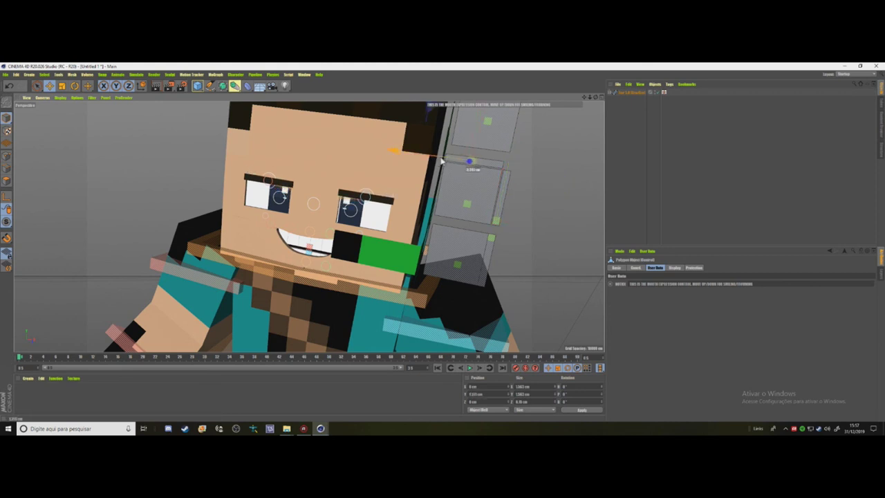
{"action": "left_click", "coordinate": [367, 197]}
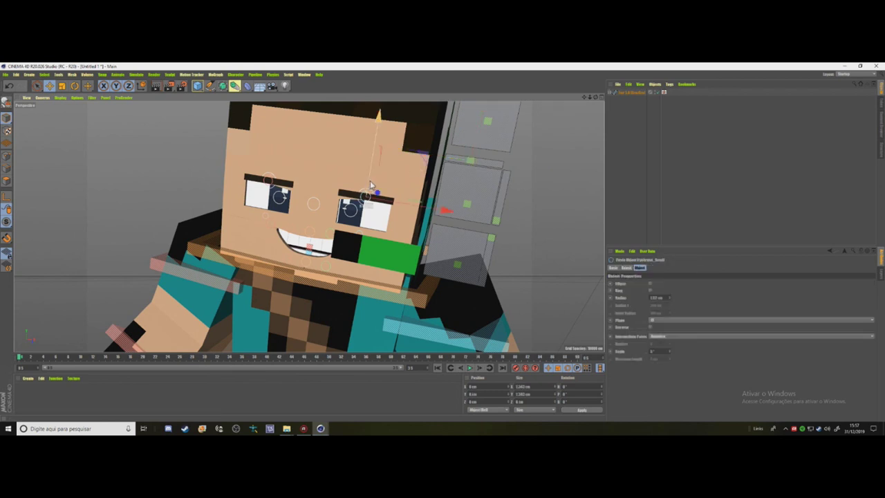
{"action": "left_click_drag", "start_coordinate": [371, 185], "coordinate": [372, 181]}
{"action": "left_click", "coordinate": [268, 180]}
{"action": "left_click_drag", "start_coordinate": [269, 178], "coordinate": [271, 166]}
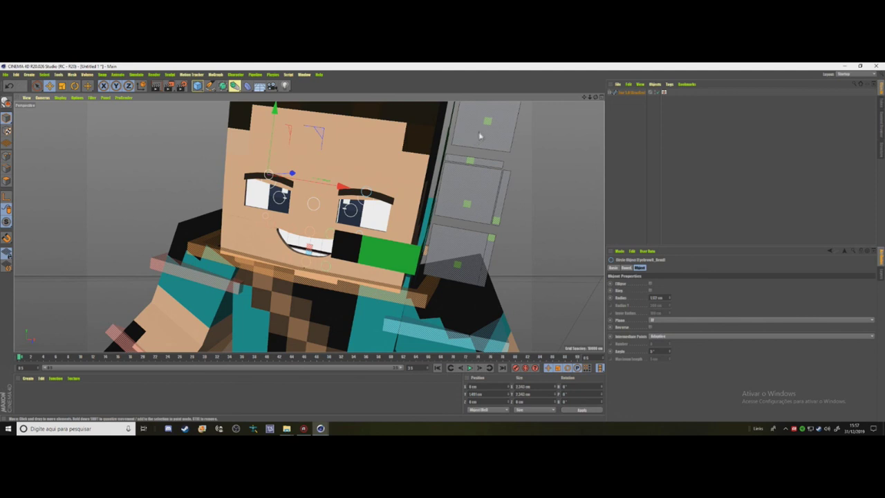
{"action": "left_click_drag", "start_coordinate": [488, 127], "coordinate": [486, 118]}
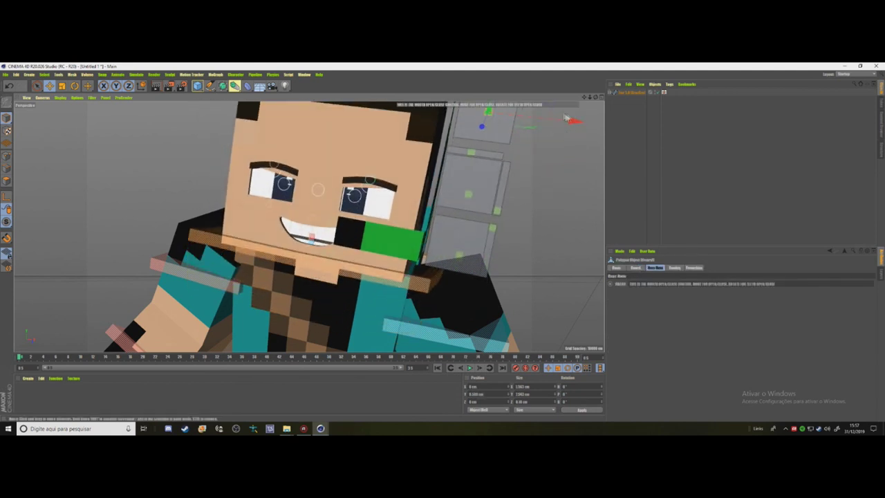
- Deselect, zoom out to the whole character, and render it in the Picture Viewer
{"action": "left_click", "coordinate": [635, 113]}
{"action": "left_click_drag", "start_coordinate": [590, 96], "coordinate": [570, 105]}
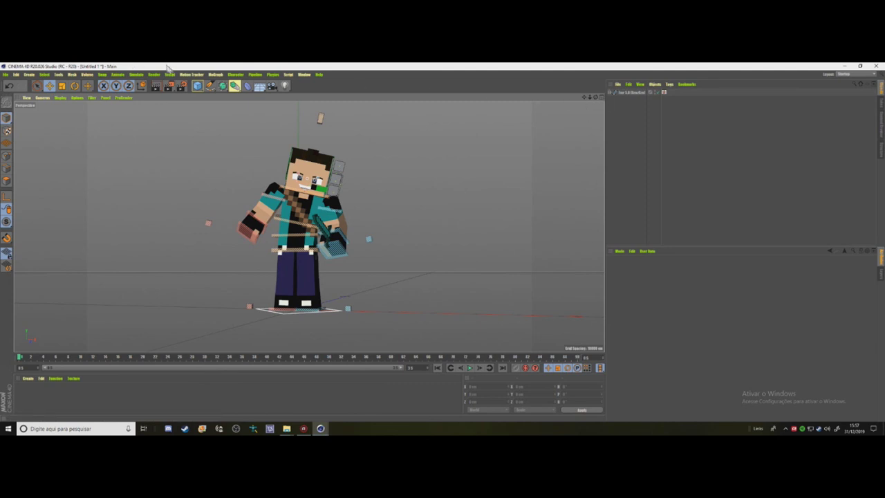
{"action": "left_click", "coordinate": [160, 88]}
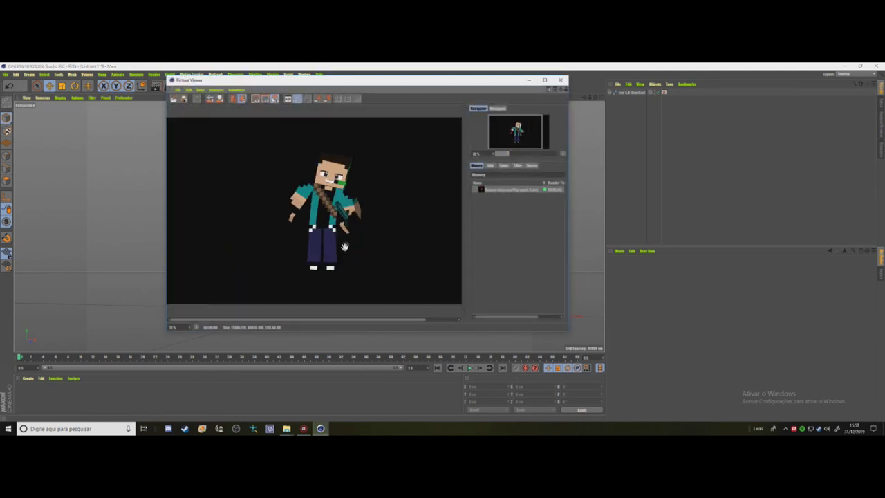
{"action": "left_click", "coordinate": [259, 405]}
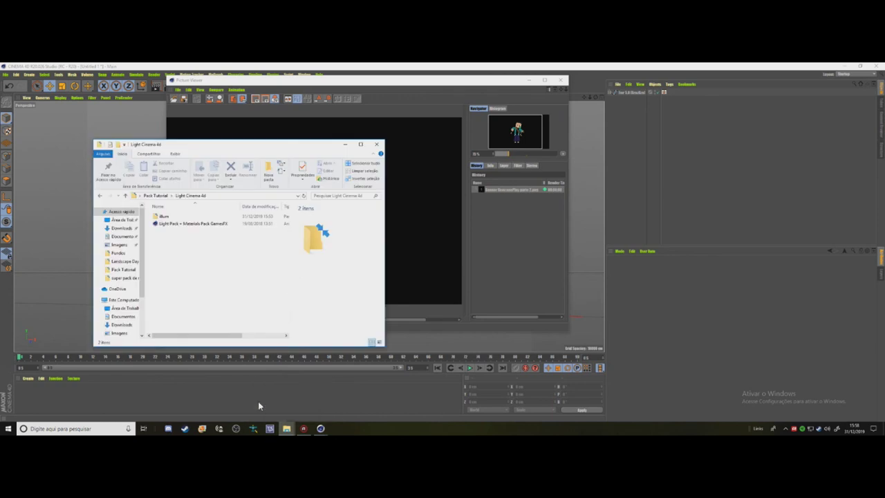
- In Explorer, go up to the Canal folder and into banner > não prontos
{"action": "mouse_move", "coordinate": [286, 429]}
{"action": "left_click", "coordinate": [316, 398]}
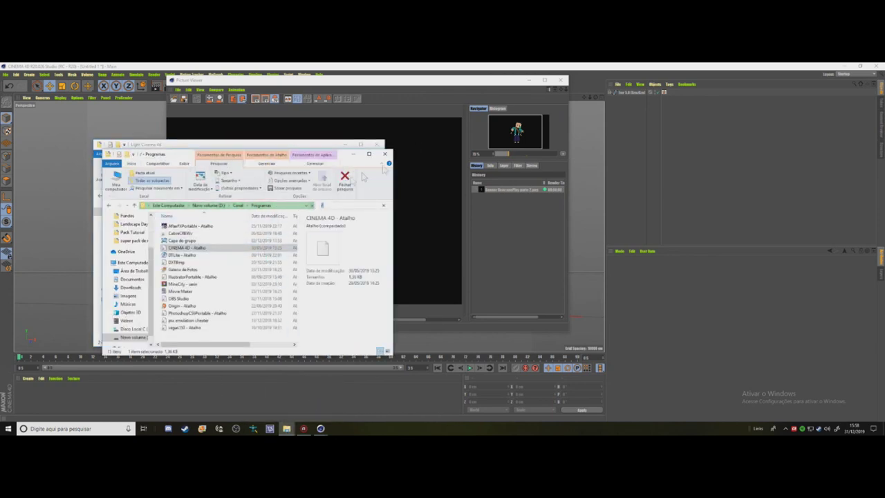
{"action": "left_click", "coordinate": [334, 207]}
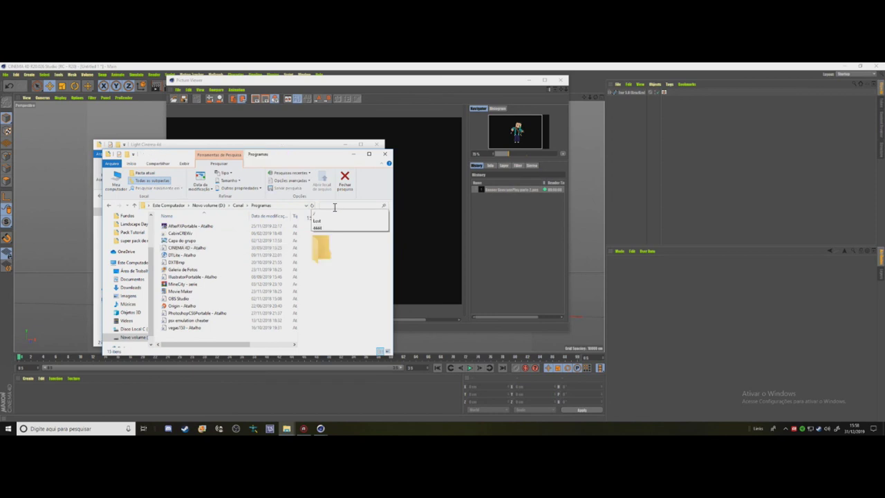
{"action": "left_click", "coordinate": [238, 206]}
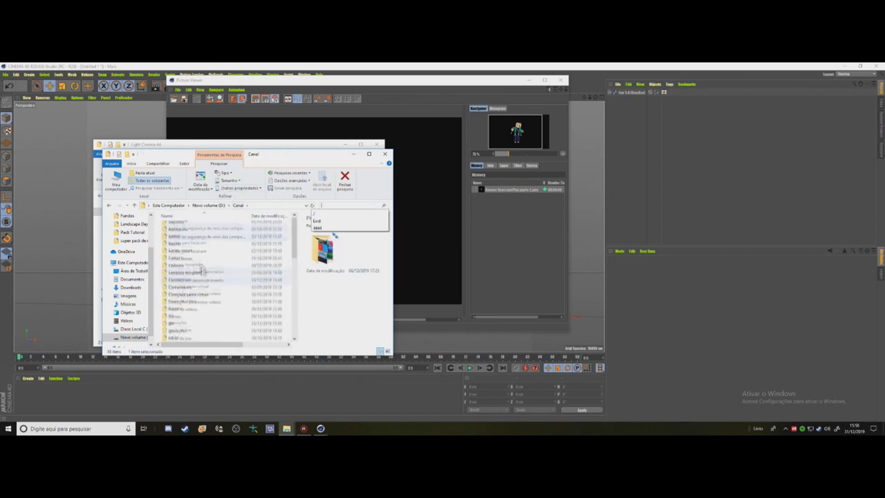
{"action": "scroll", "coordinate": [183, 251], "scroll_direction": "up", "scroll_amount": 5}
{"action": "double_click", "coordinate": [181, 262]}
{"action": "double_click", "coordinate": [222, 237]}
- View the Banner GeovaneFlay parte 2 image, then close the viewer and Explorer
{"action": "double_click", "coordinate": [192, 234]}
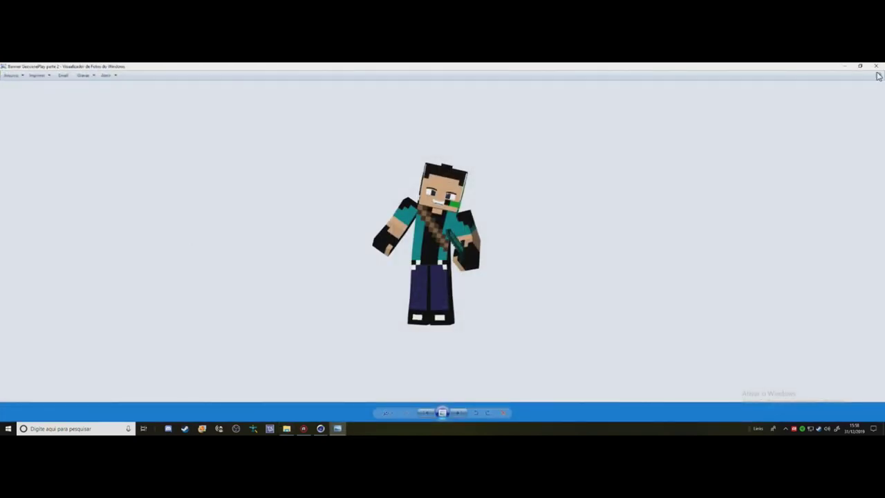
{"action": "left_click", "coordinate": [876, 66]}
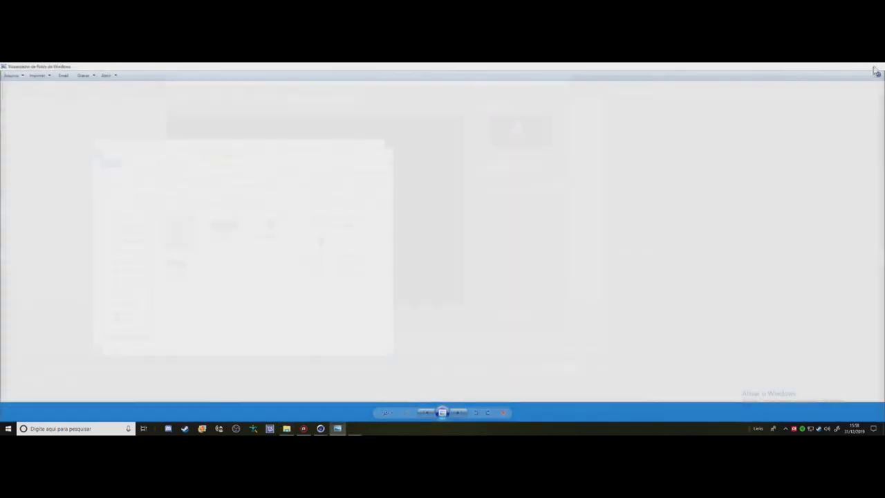
{"action": "left_click", "coordinate": [377, 144]}
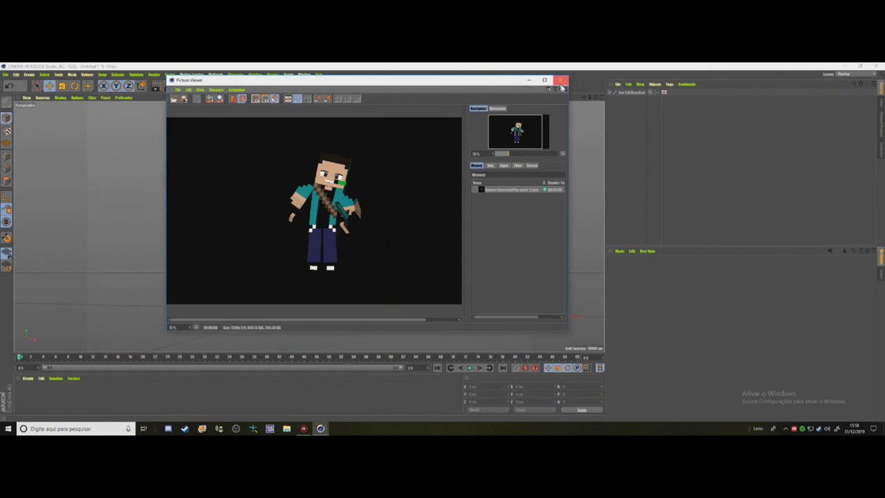
- Close the Picture Viewer and quit Cinema 4D without saving changes
{"action": "left_click", "coordinate": [560, 80]}
{"action": "left_click", "coordinate": [876, 66]}
{"action": "left_click", "coordinate": [450, 270]}
- Move the Pack Tutorial desktop icon up beside the other icon in the upper middle
{"action": "left_click_drag", "start_coordinate": [596, 220], "coordinate": [402, 176]}
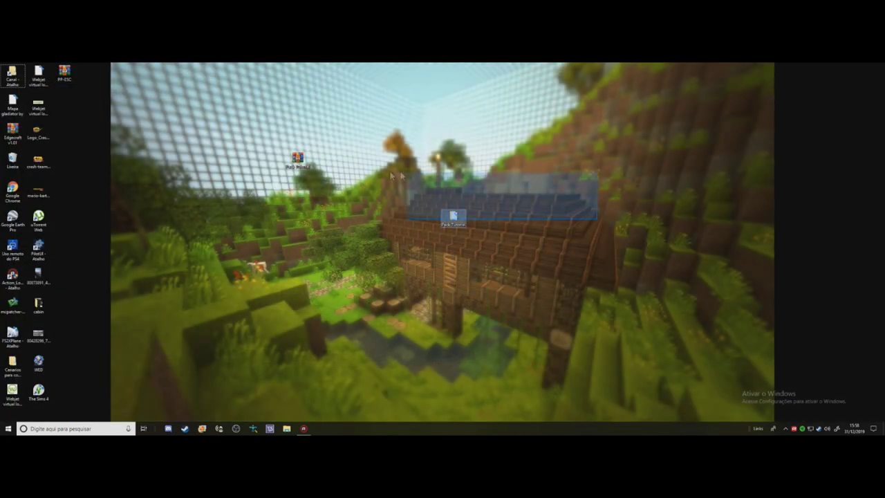
{"action": "left_click_drag", "start_coordinate": [452, 216], "coordinate": [349, 160]}
{"action": "left_click_drag", "start_coordinate": [259, 294], "coordinate": [774, 320]}
{"action": "left_click_drag", "start_coordinate": [651, 260], "coordinate": [403, 359]}
{"action": "left_click_drag", "start_coordinate": [583, 292], "coordinate": [717, 263]}
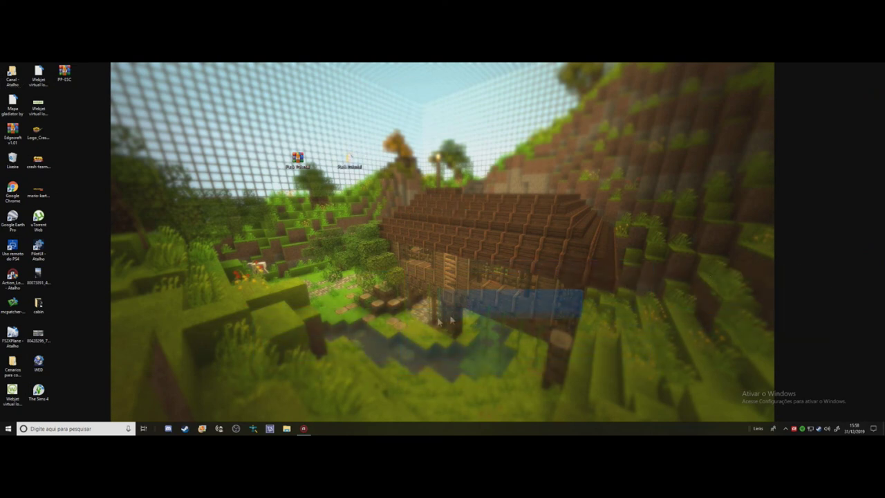